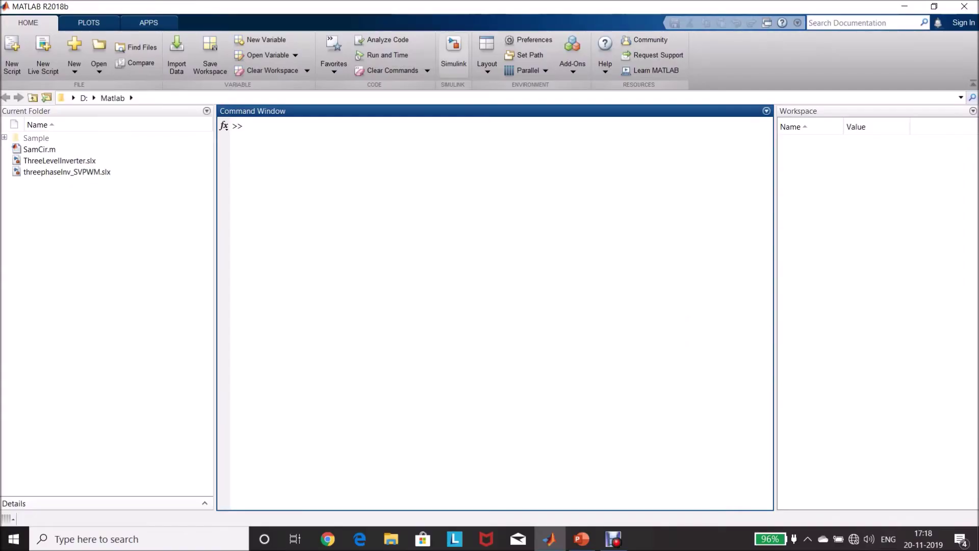
# Create a new blank Simulink model and maximize its window
pyautogui.click(453, 56)
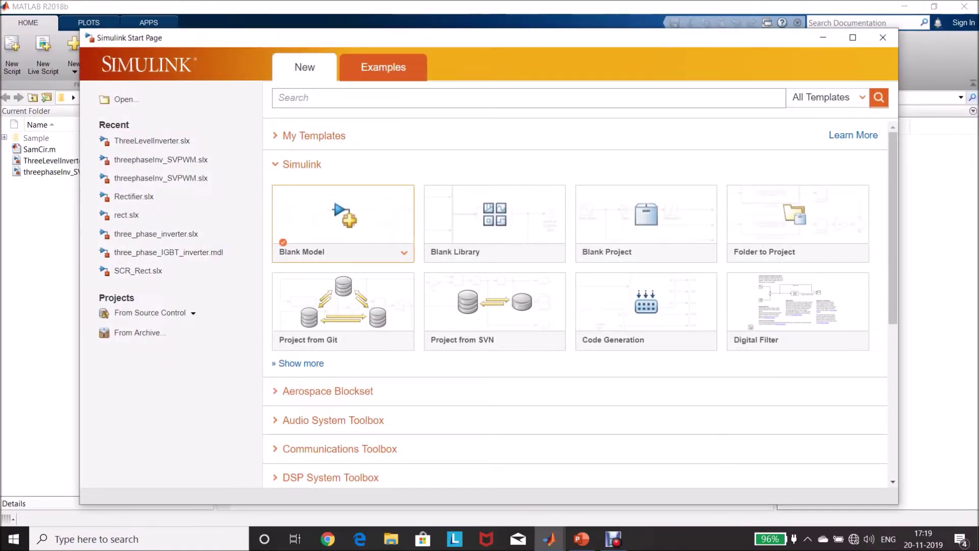
pyautogui.click(342, 214)
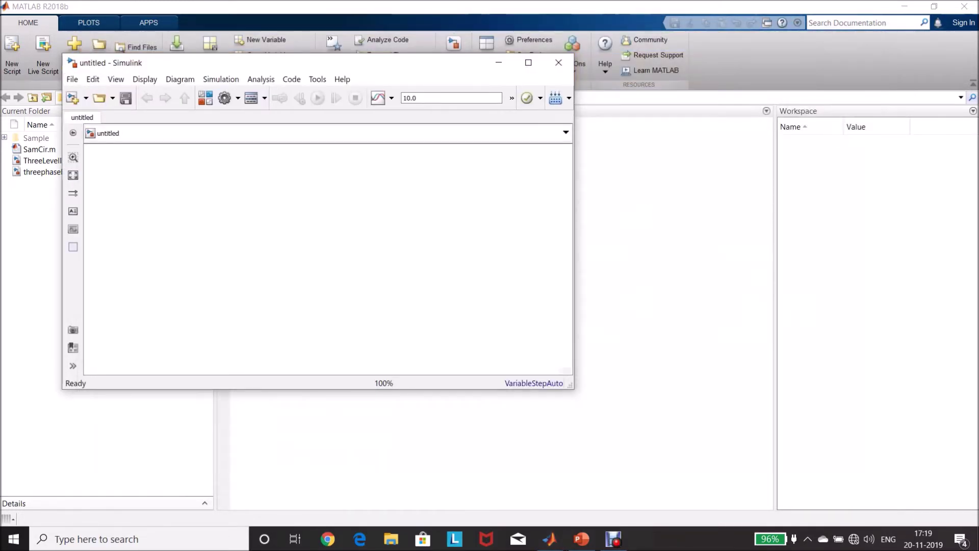
pyautogui.click(528, 62)
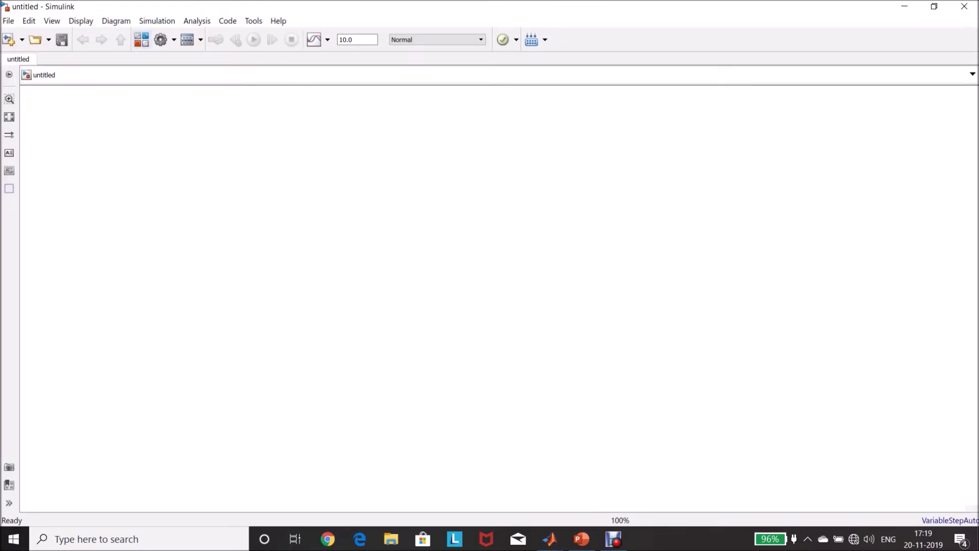
# Add a DC Voltage Source from the Specialized Power Systems electrical sources library and place it at the model's left side
pyautogui.click(141, 39)
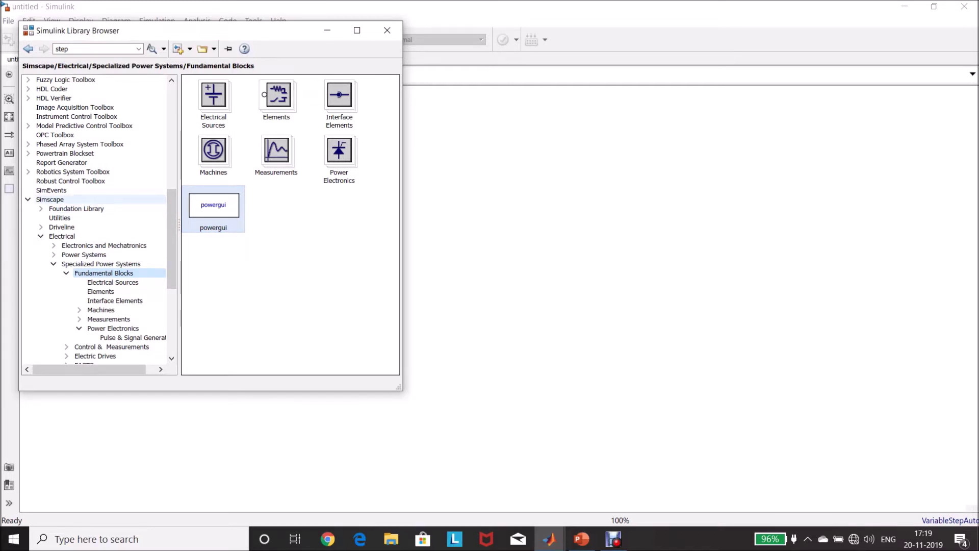
pyautogui.click(49, 198)
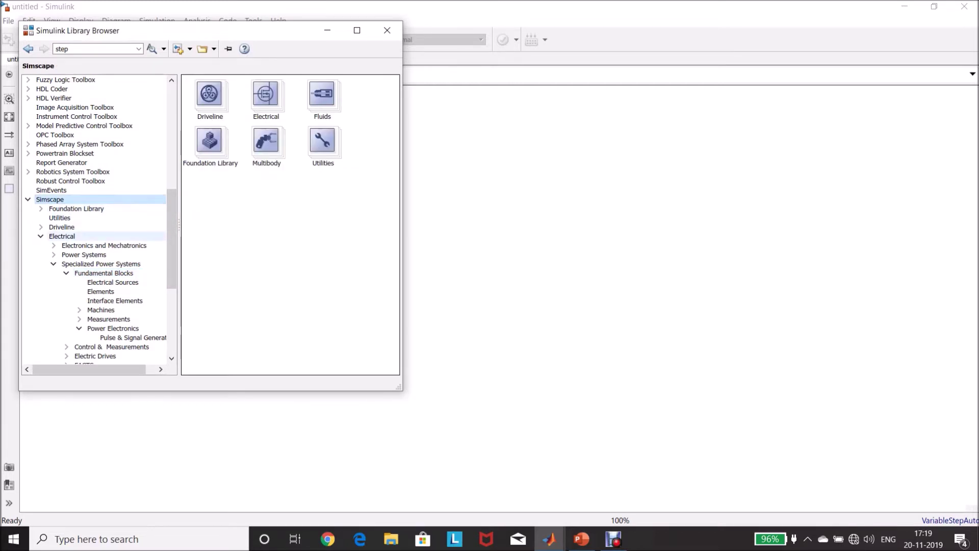
pyautogui.click(62, 237)
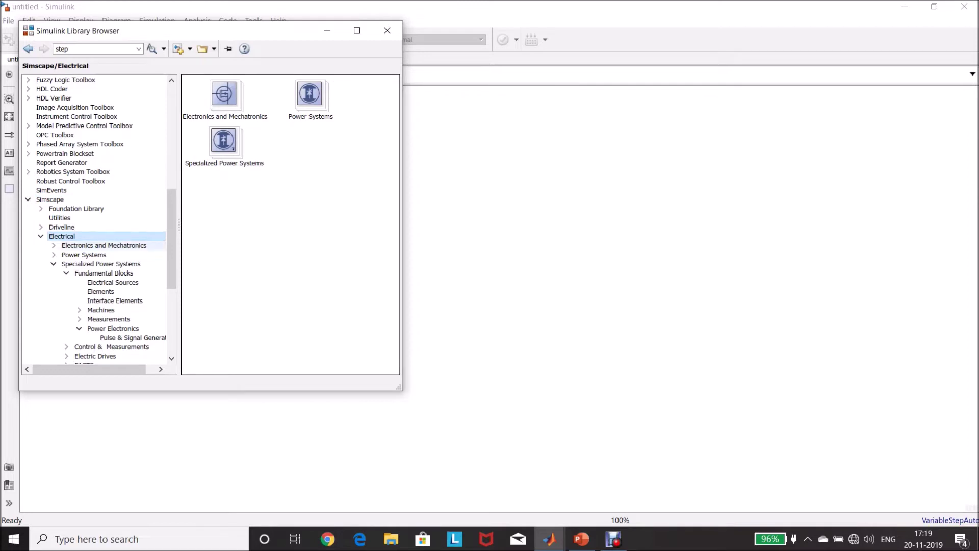
pyautogui.click(100, 263)
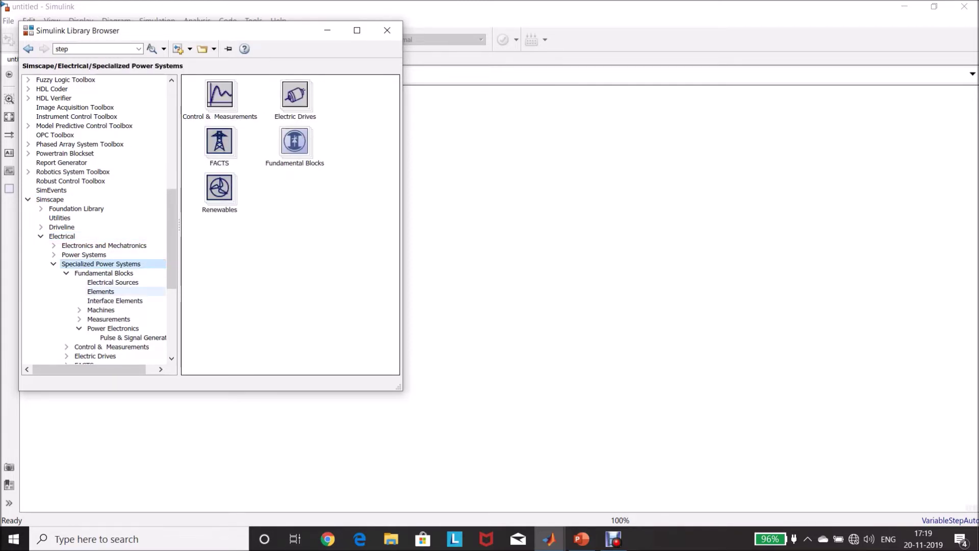
pyautogui.click(113, 282)
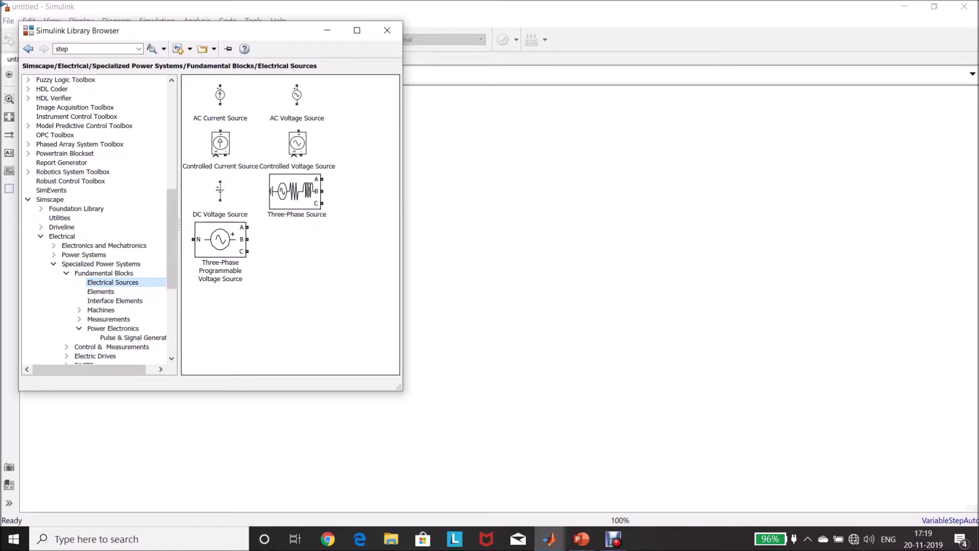
pyautogui.moveTo(220, 192); pyautogui.dragTo(528, 235)
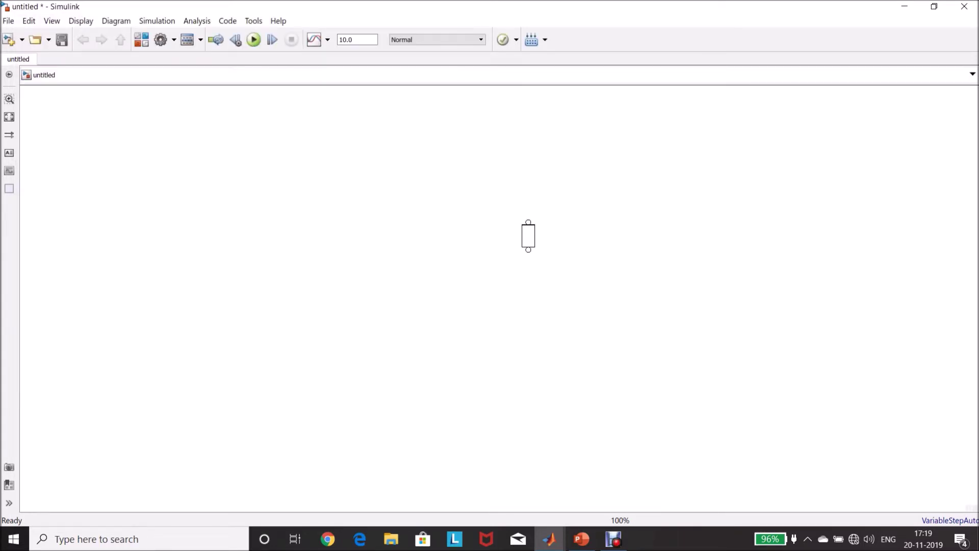
pyautogui.moveTo(529, 234); pyautogui.dragTo(164, 276)
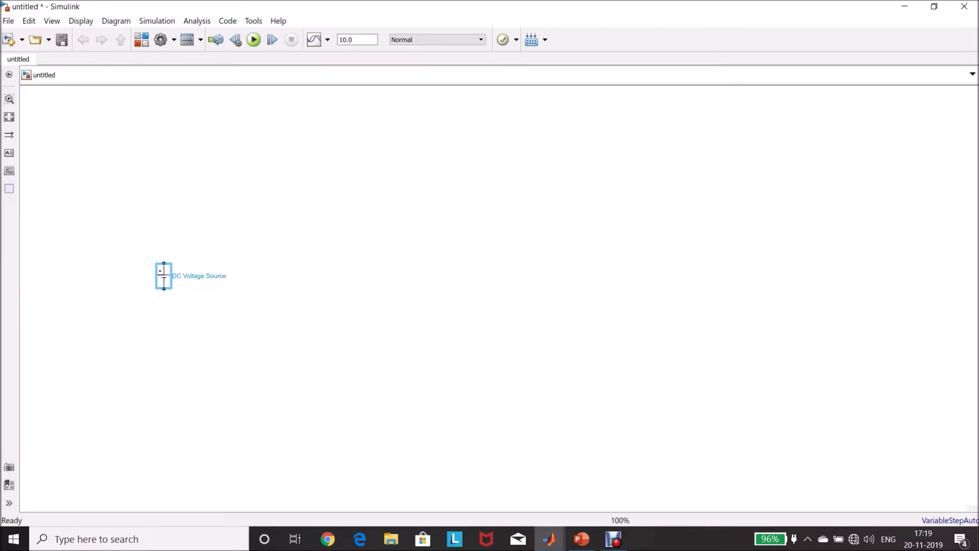
# Add a Series RLC Branch from the Elements library, rotate it vertical, and place it to the upper right of the DC source
pyautogui.click(548, 539)
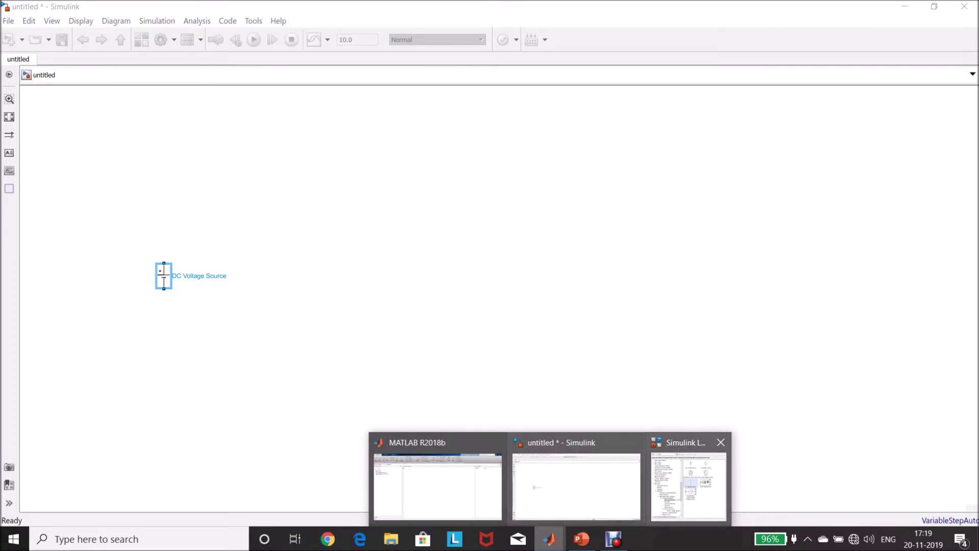
pyautogui.click(688, 480)
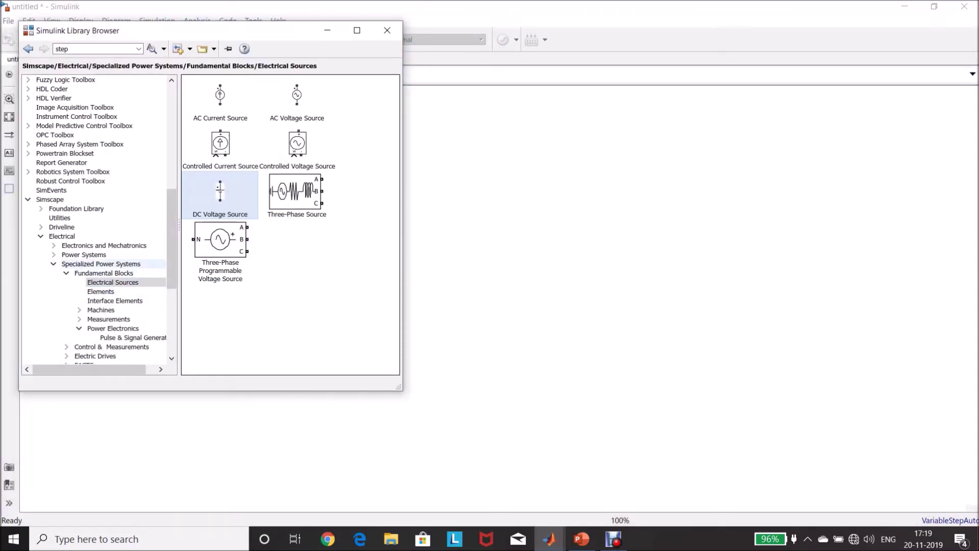
pyautogui.click(101, 291)
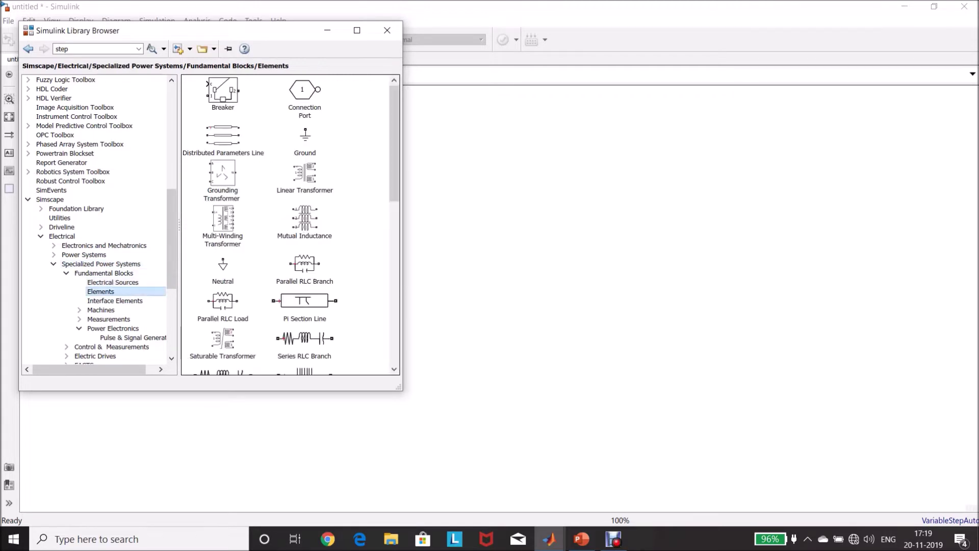
pyautogui.moveTo(304, 339); pyautogui.dragTo(580, 288)
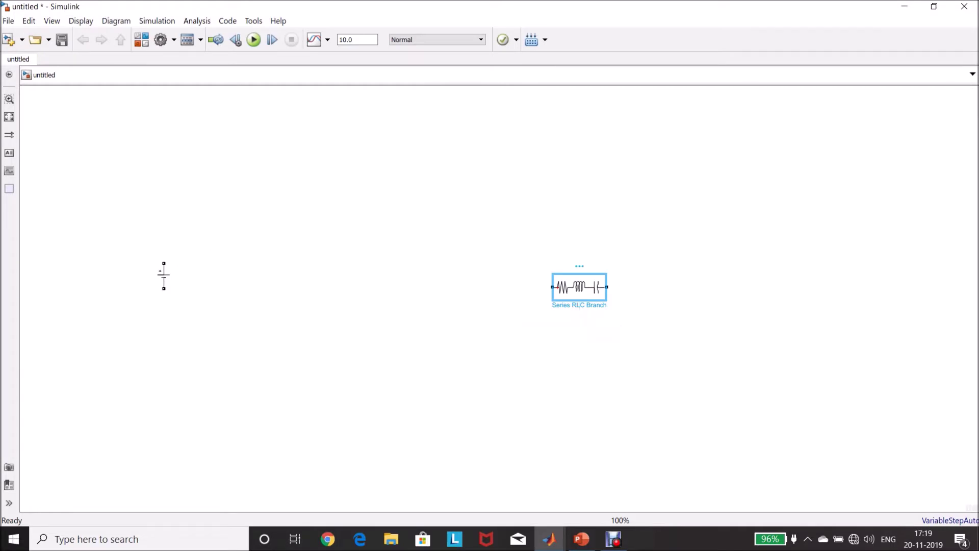
pyautogui.hotkey('ctrl', 'r')
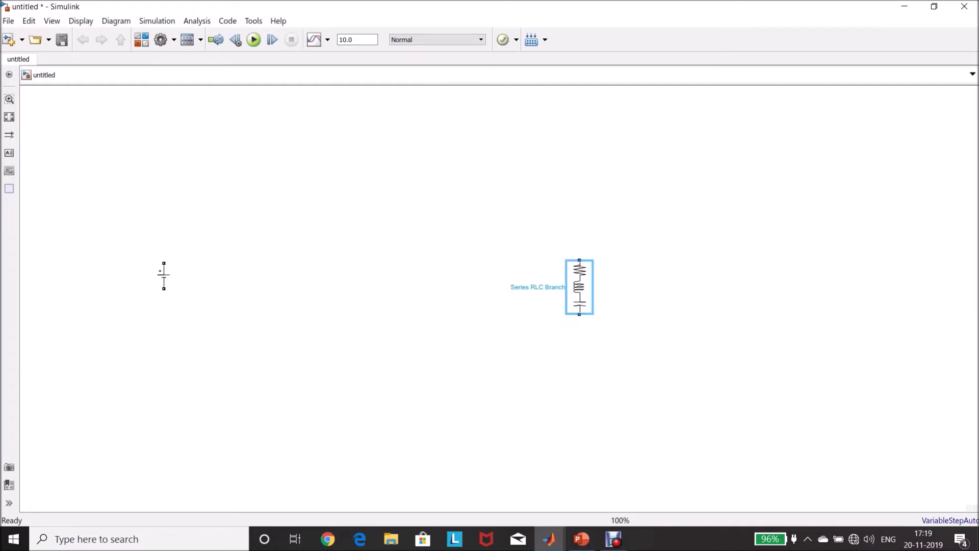
pyautogui.moveTo(579, 287); pyautogui.dragTo(240, 236)
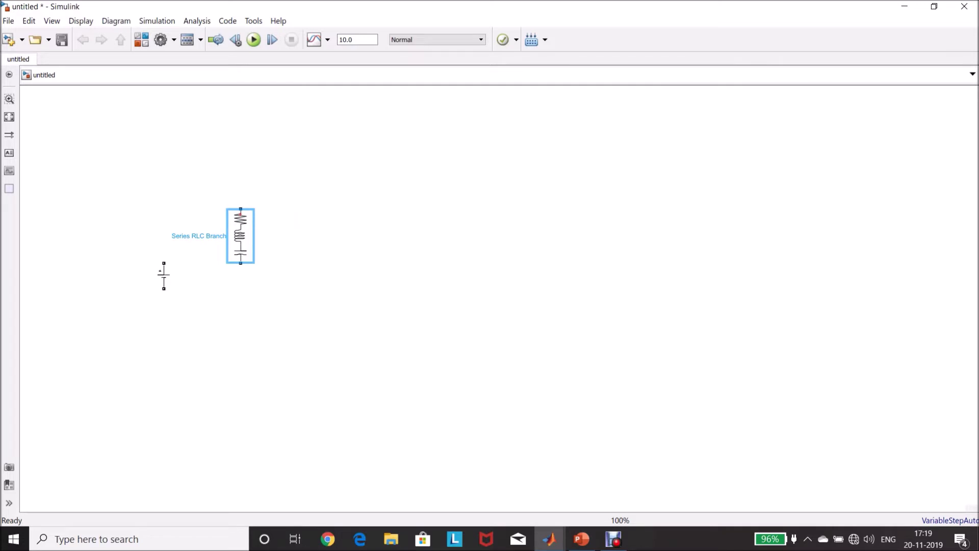
pyautogui.press('Escape')
# Add a Three-Level Bridge from the Power Electronics library and place it to the right of the RLC branch
pyautogui.click(549, 539)
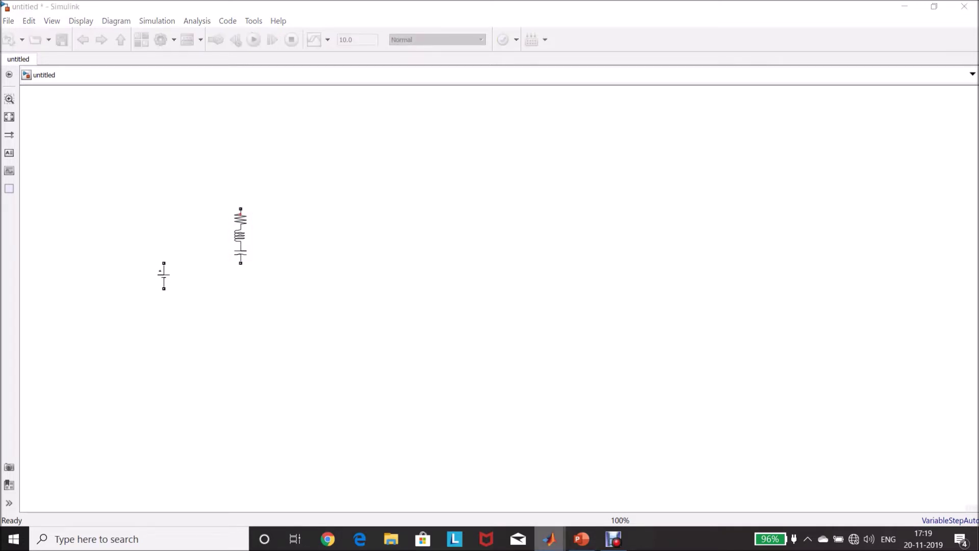
pyautogui.click(686, 474)
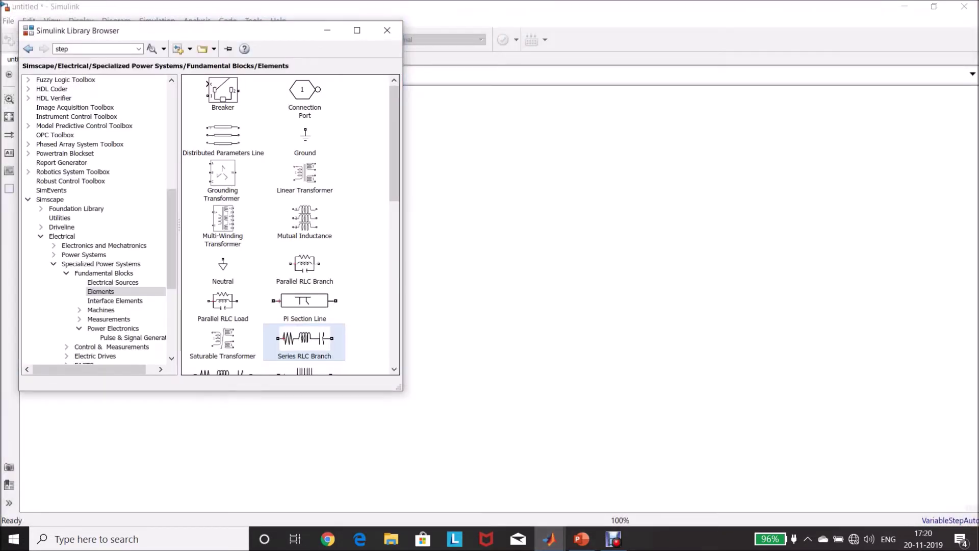
pyautogui.scroll(-2, 97, 219)
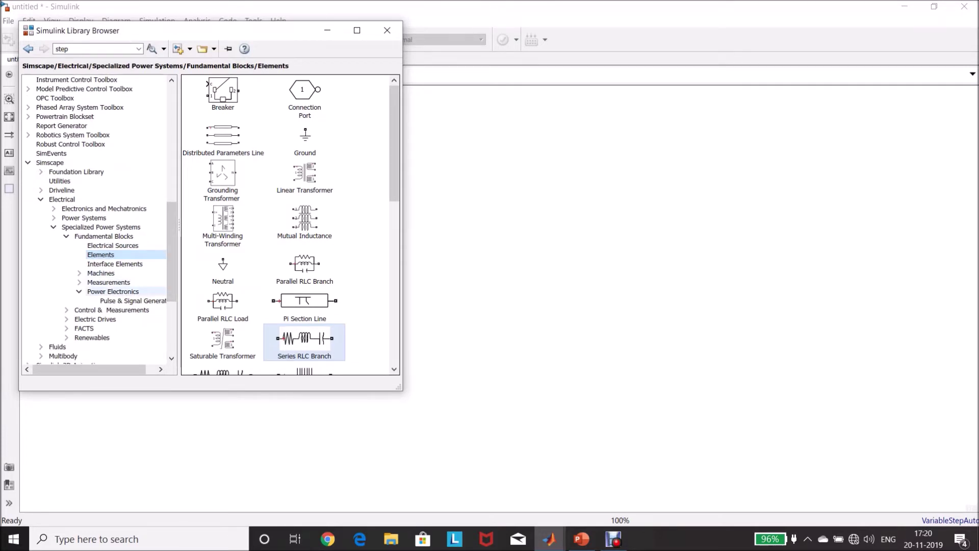
pyautogui.click(112, 291)
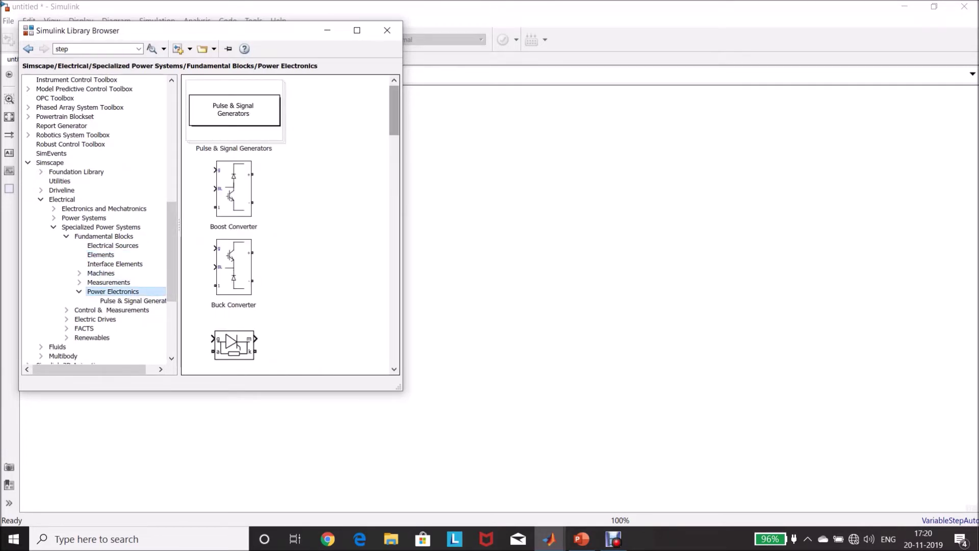
pyautogui.scroll(-5, 285, 225)
pyautogui.scroll(-10, 285, 224)
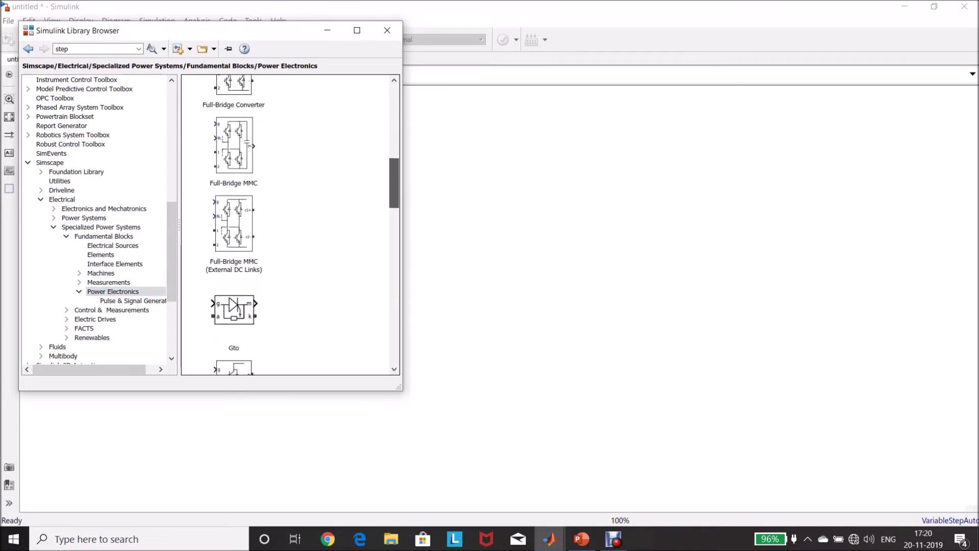
pyautogui.scroll(-5, 285, 225)
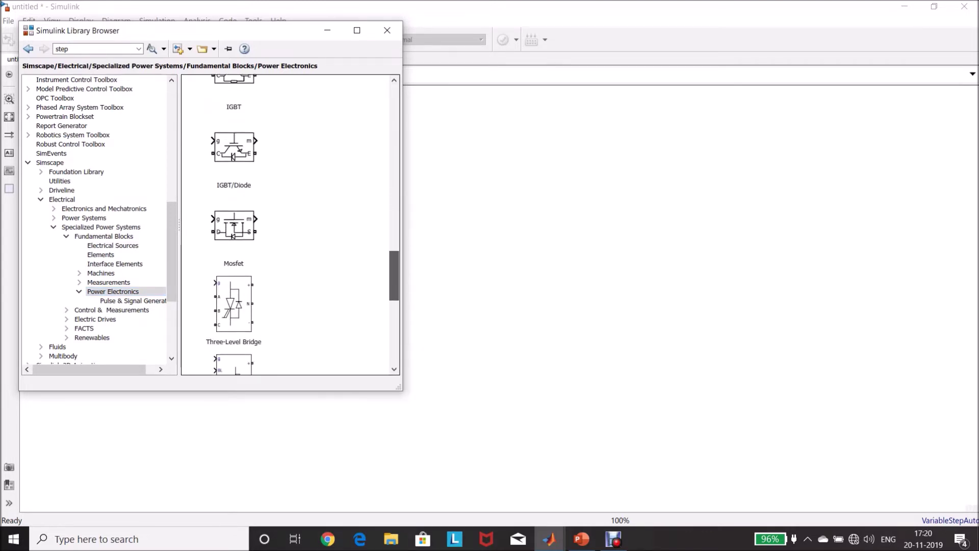
pyautogui.moveTo(234, 233); pyautogui.dragTo(364, 284)
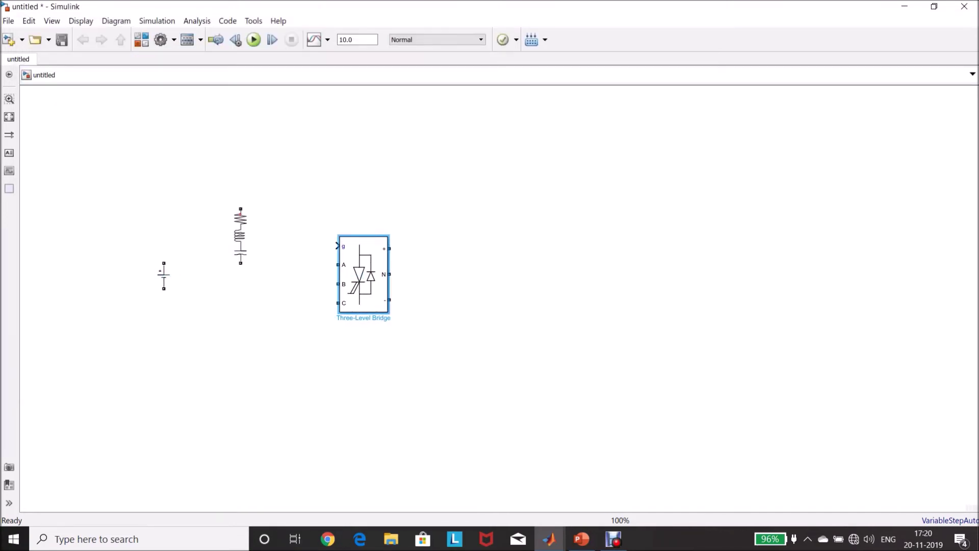
# Rotate the Three-Level Bridge by 180 degrees and flip it up-down so its DC terminals face the source with + uppermost
pyautogui.hotkey('ctrl', 'r')
pyautogui.hotkey('ctrl', 'r')
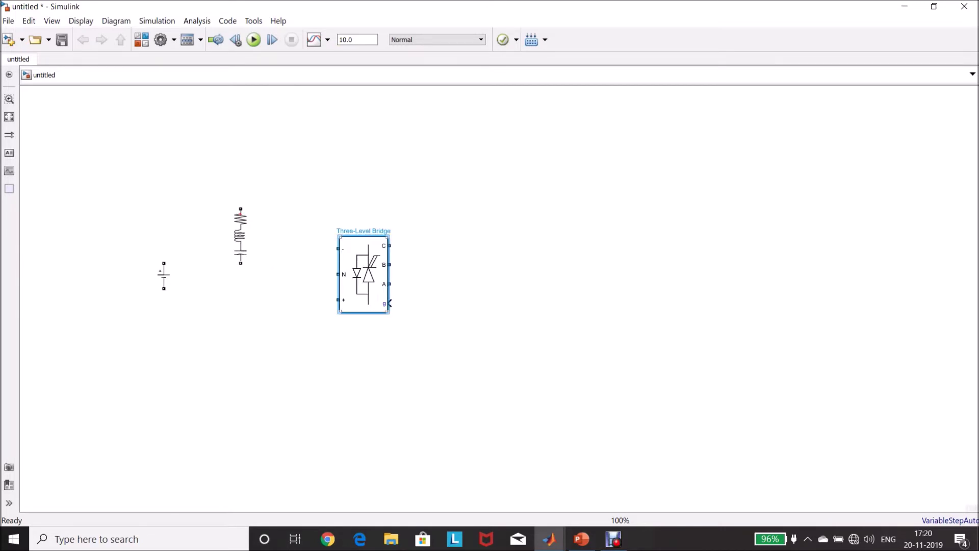
pyautogui.rightClick(357, 270)
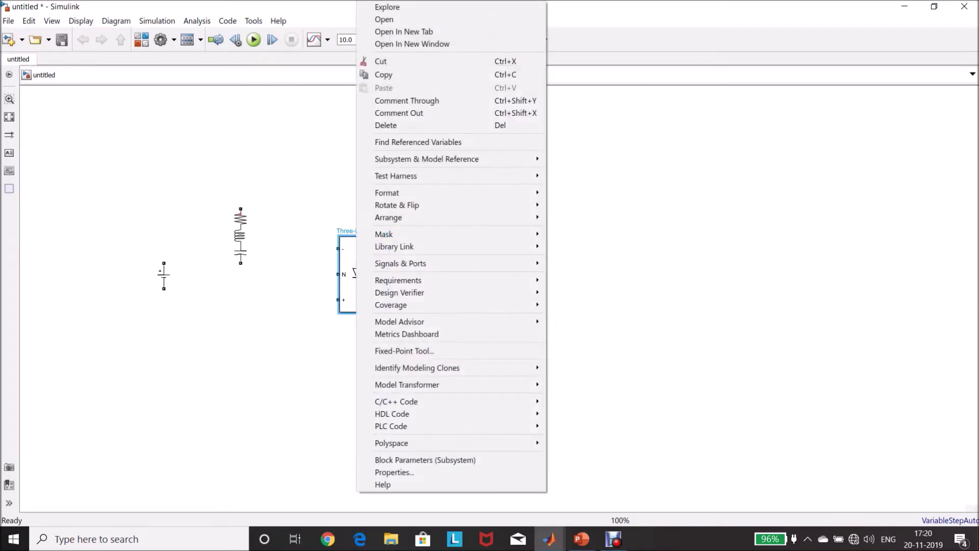
pyautogui.moveTo(398, 204)
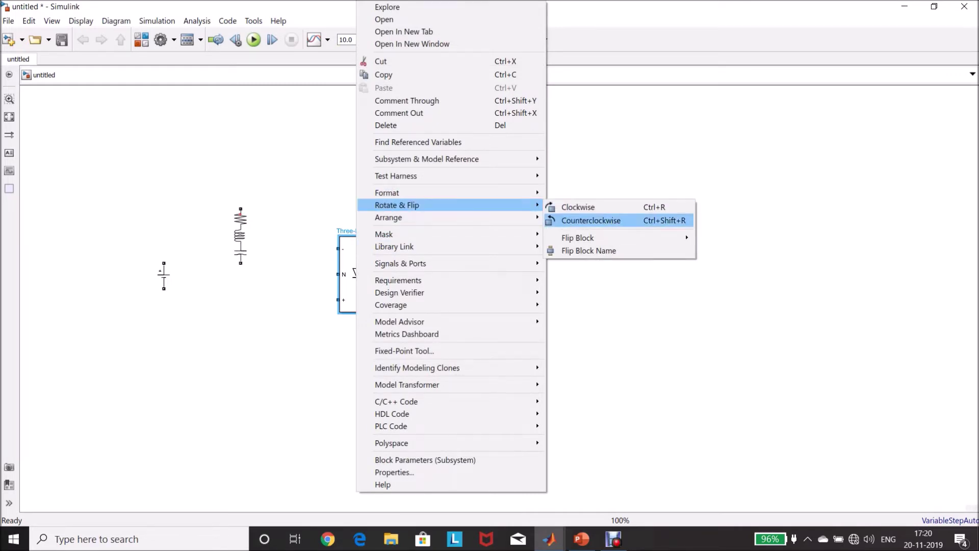
pyautogui.moveTo(577, 237)
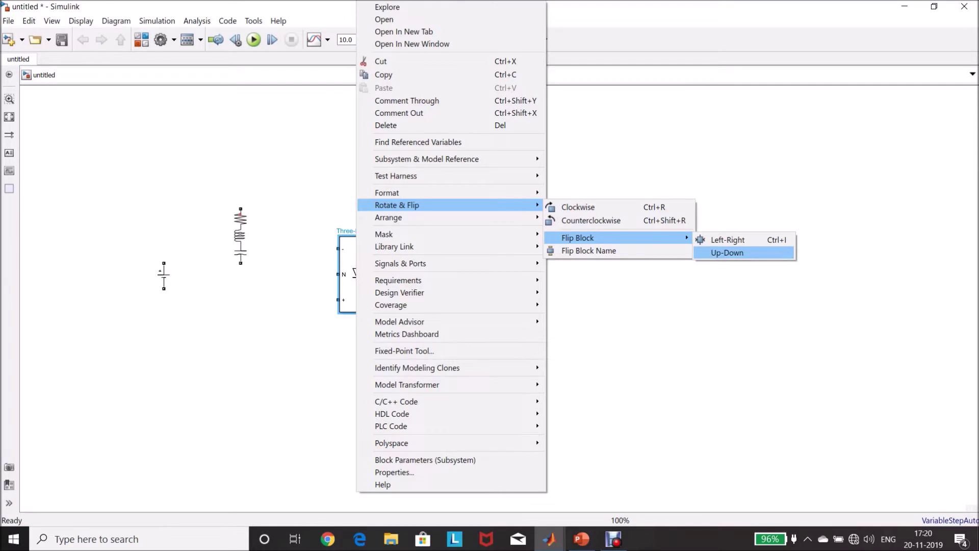
pyautogui.click(728, 253)
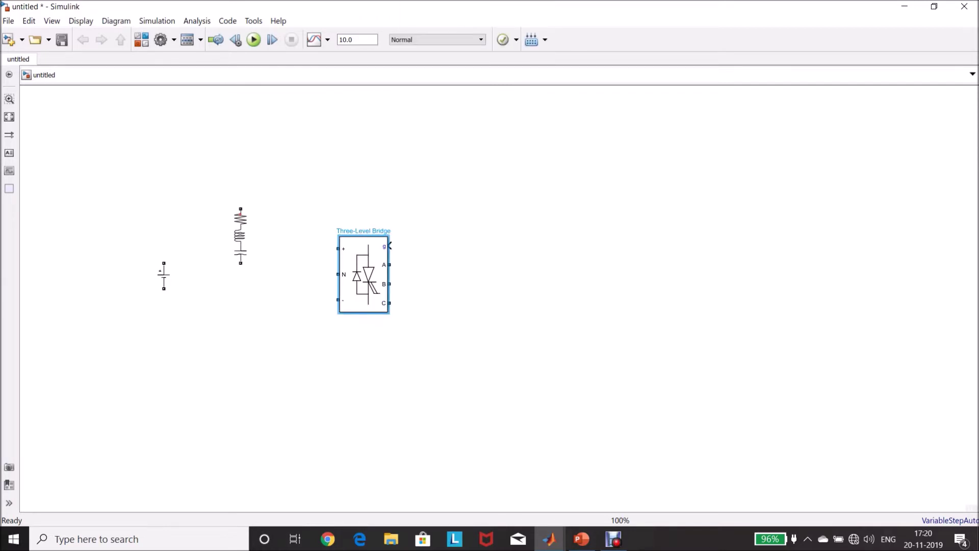
pyautogui.click(417, 340)
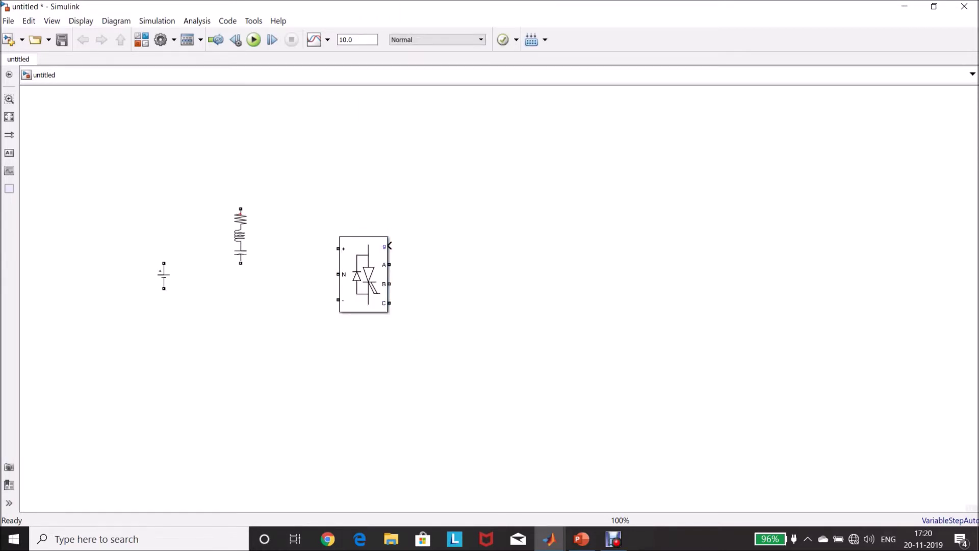
# Add a Three-Phase V-I Measurement block from the Measurements library and place it beside the bridge's A, B, C terminals
pyautogui.click(550, 539)
pyautogui.click(688, 482)
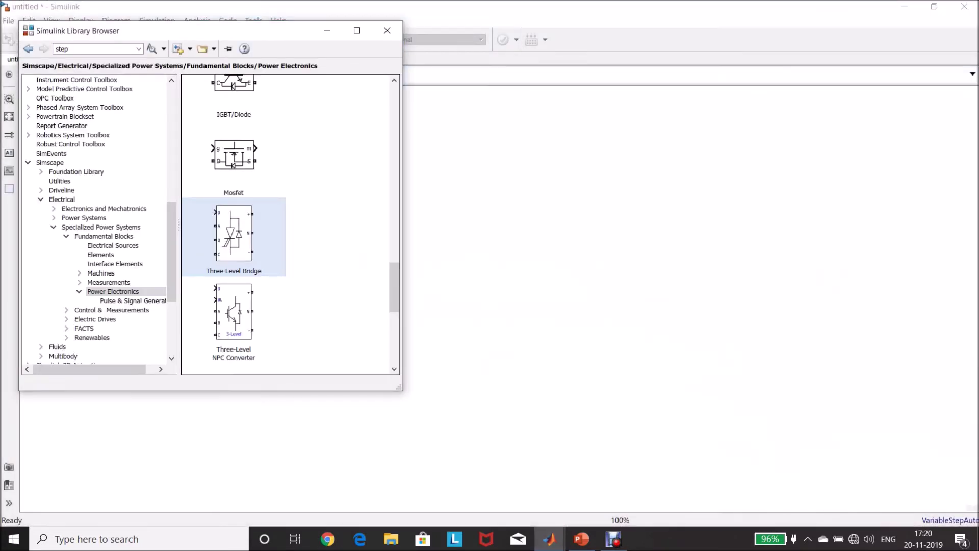
pyautogui.click(109, 282)
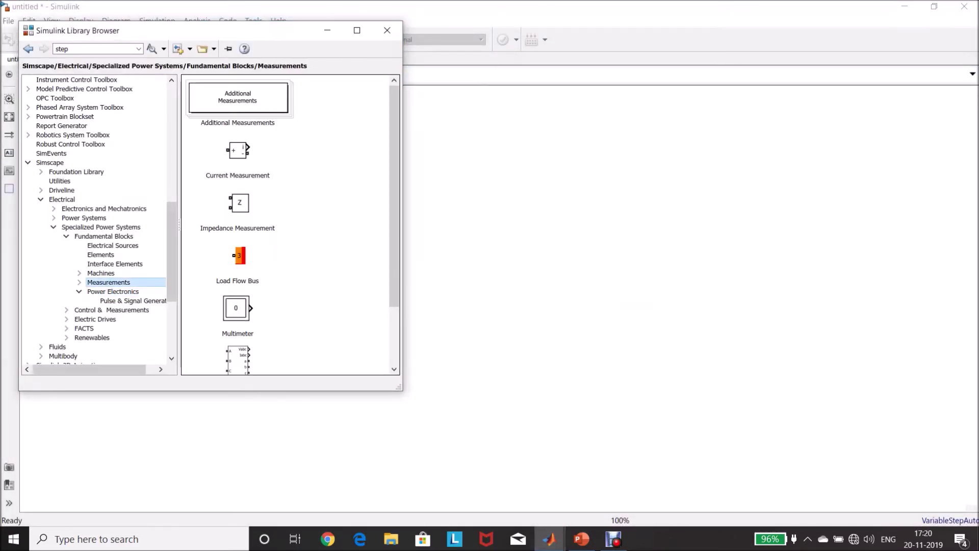
pyautogui.moveTo(394, 204); pyautogui.dragTo(394, 252)
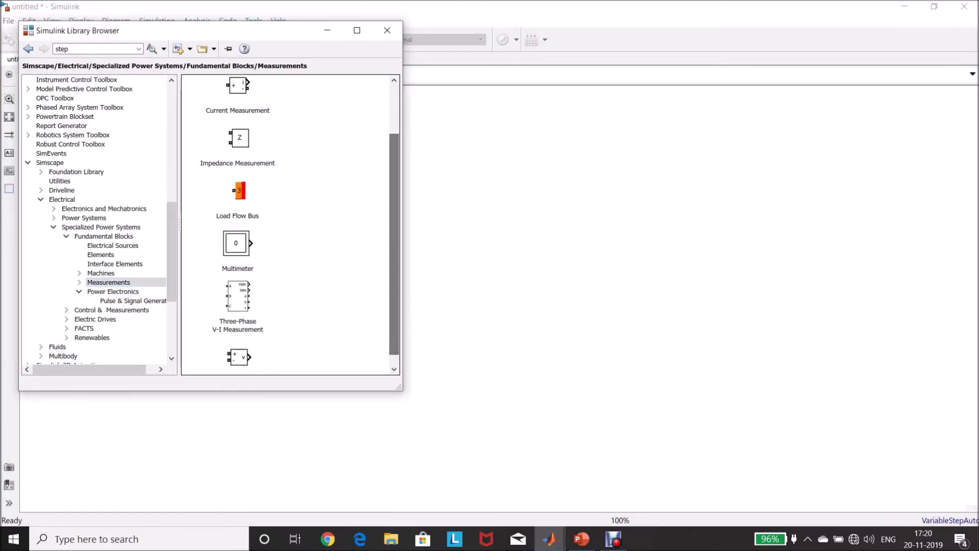
pyautogui.moveTo(238, 298); pyautogui.dragTo(445, 280)
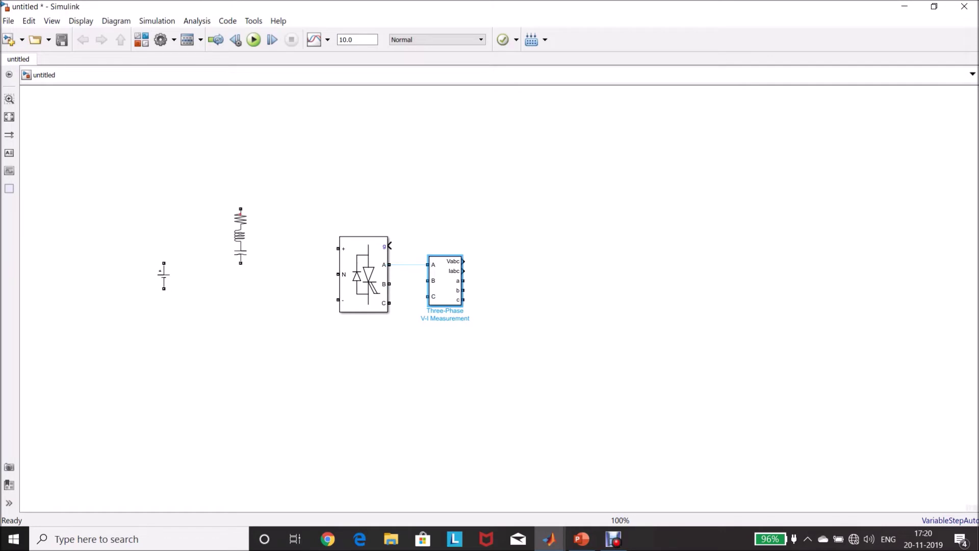
# Add a Three-Phase Parallel RLC Branch from the Elements library and place it to the right of the Three-Phase V-I Measurement block
pyautogui.click(549, 538)
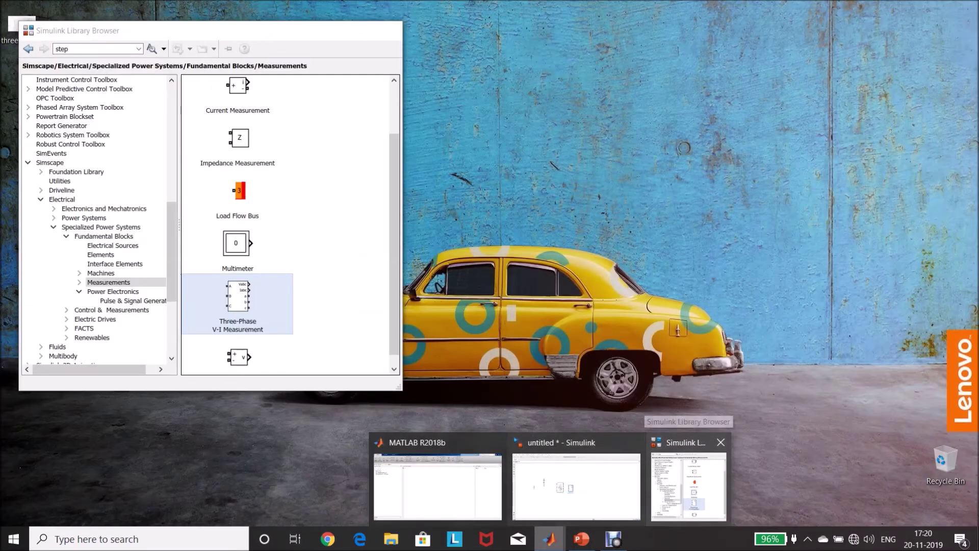
pyautogui.click(689, 484)
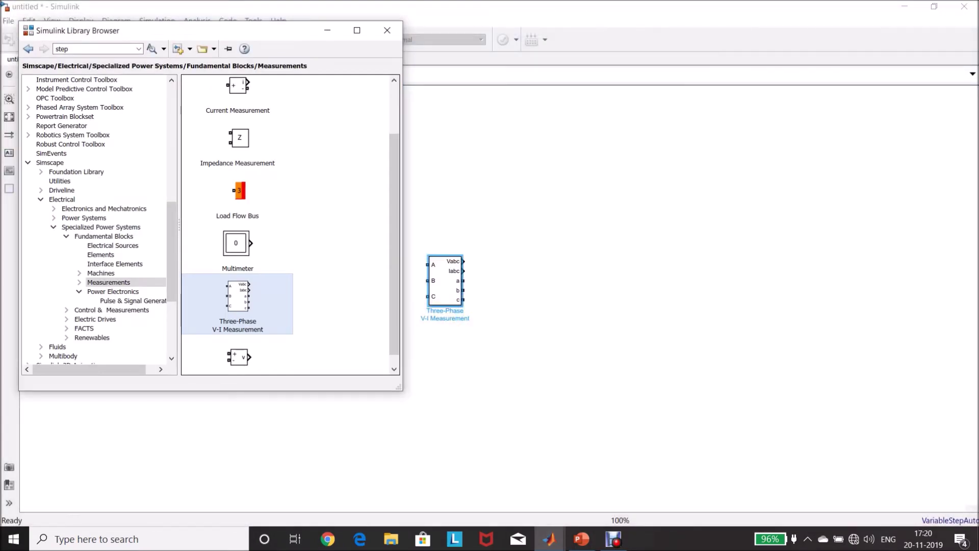
pyautogui.click(100, 254)
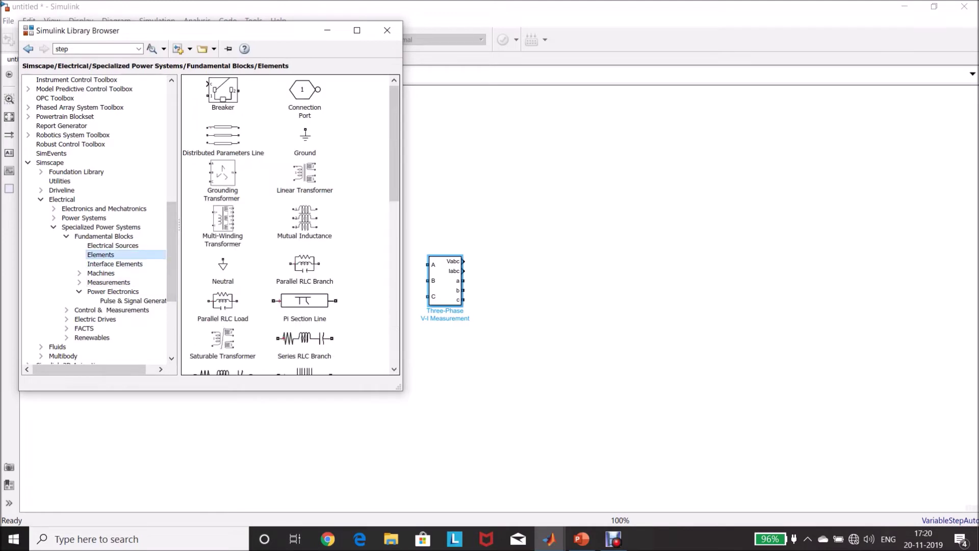
pyautogui.scroll(-5, 290, 224)
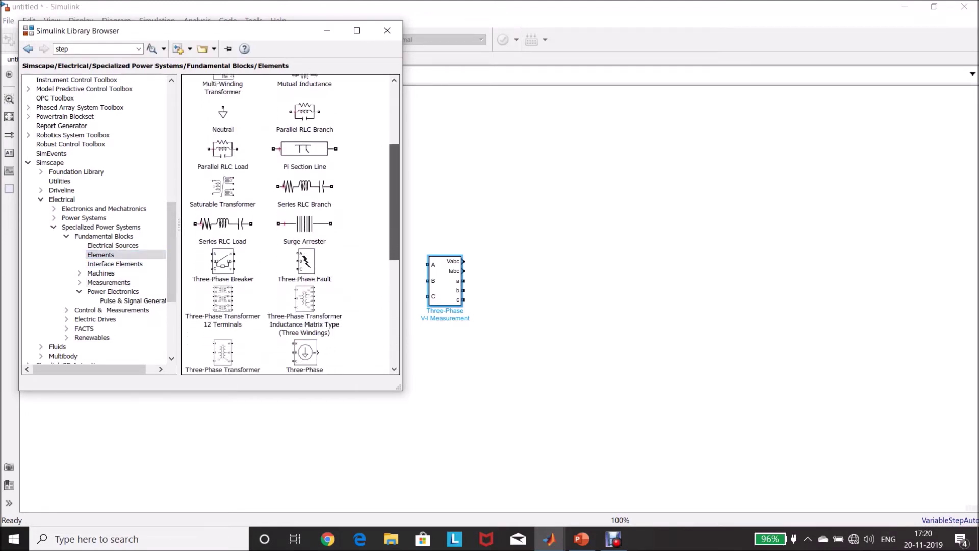
pyautogui.scroll(-3, 291, 225)
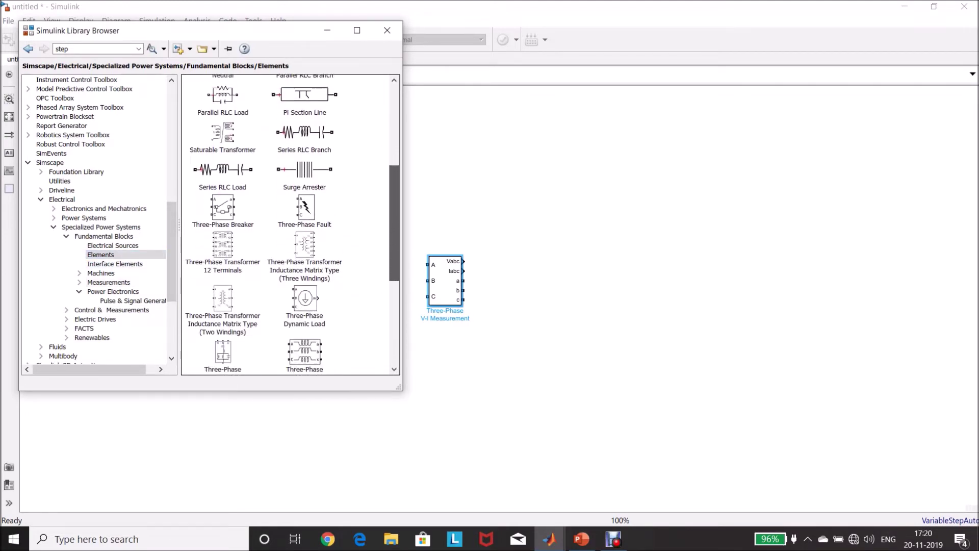
pyautogui.scroll(4, 291, 224)
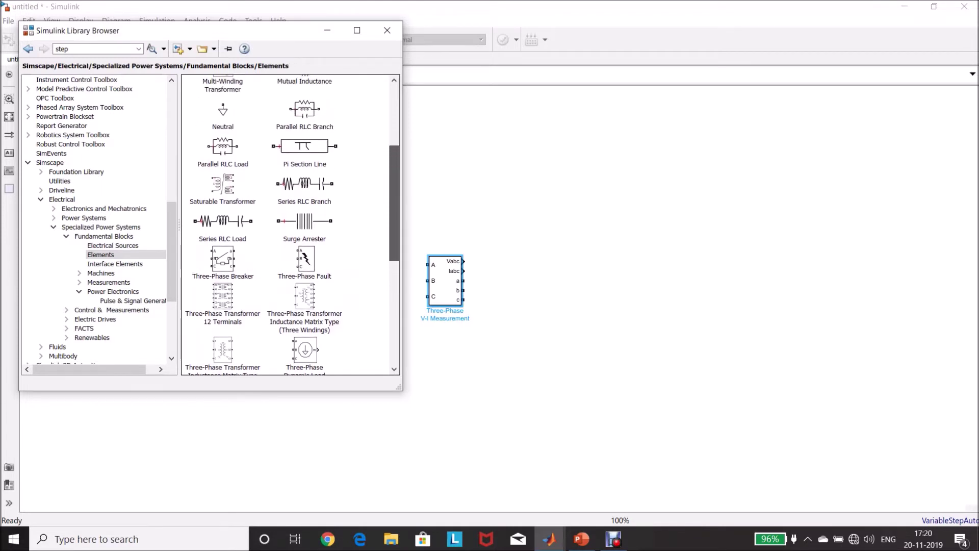
pyautogui.scroll(3, 290, 224)
pyautogui.scroll(1, 291, 224)
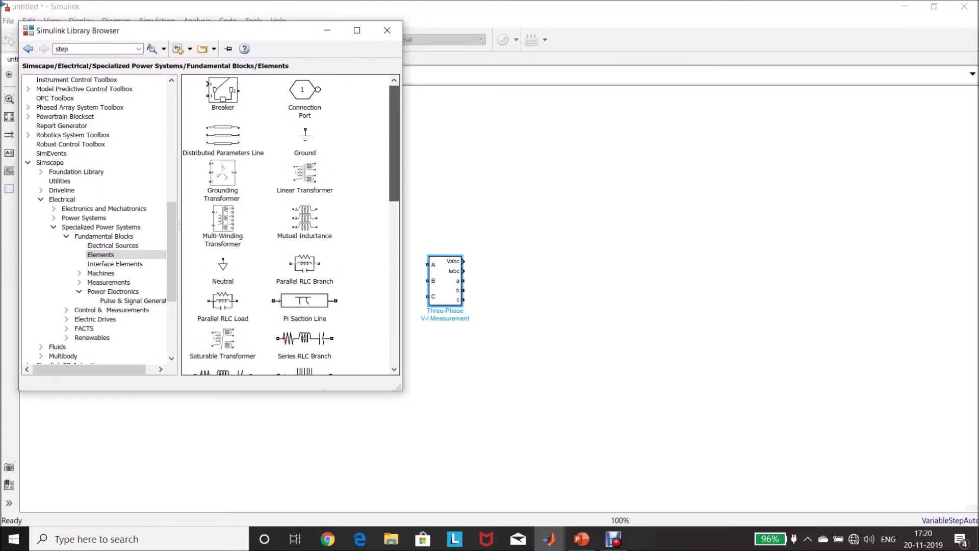
pyautogui.scroll(-4, 291, 224)
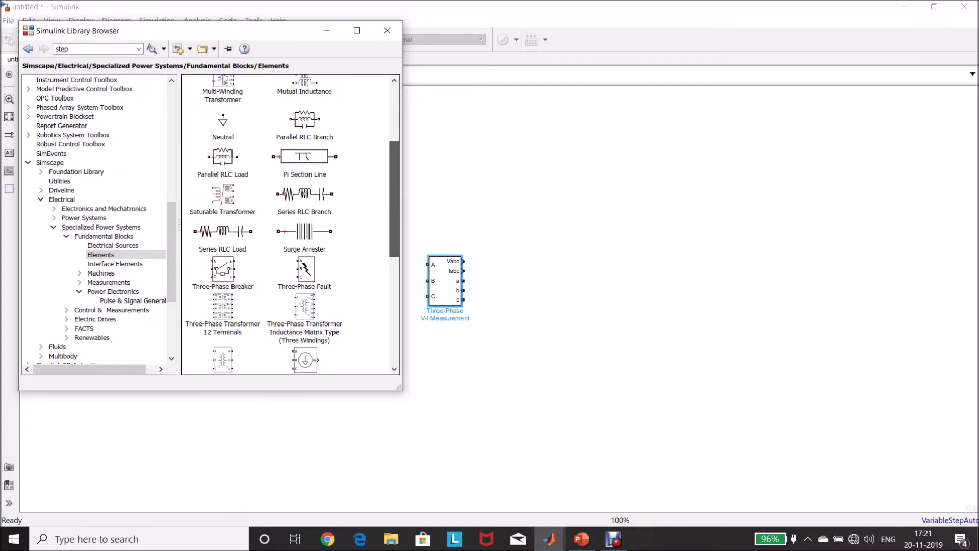
pyautogui.scroll(-1, 290, 225)
pyautogui.moveTo(394, 210); pyautogui.dragTo(394, 210)
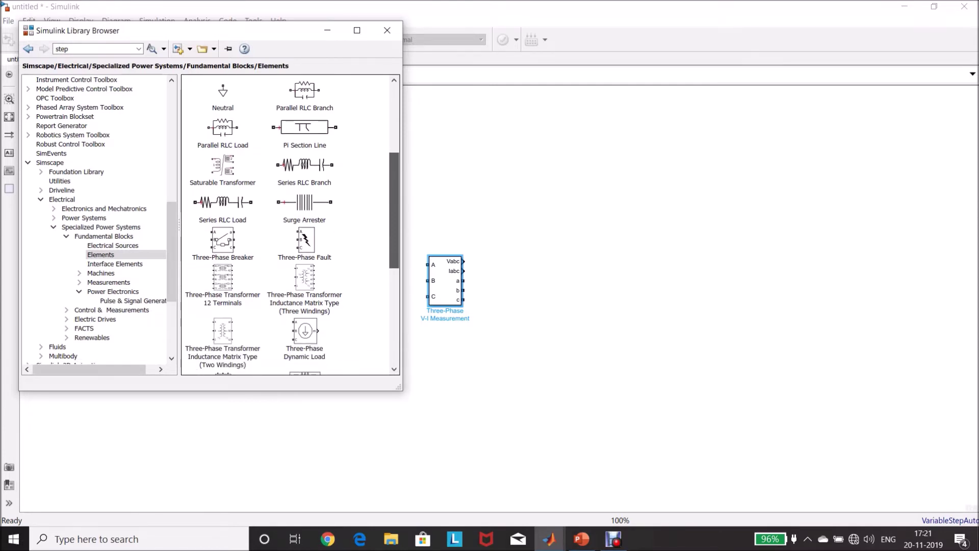
pyautogui.scroll(-4, 291, 225)
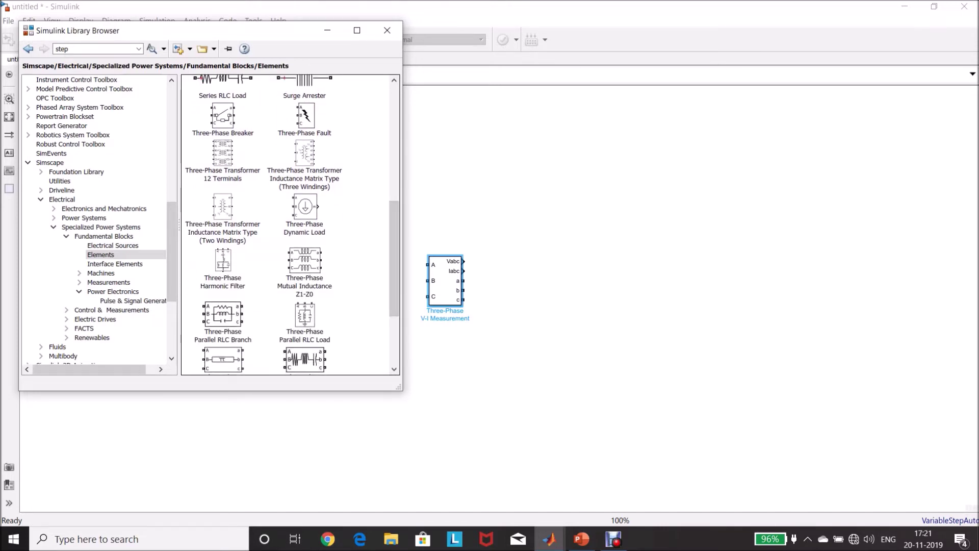
pyautogui.click(220, 313)
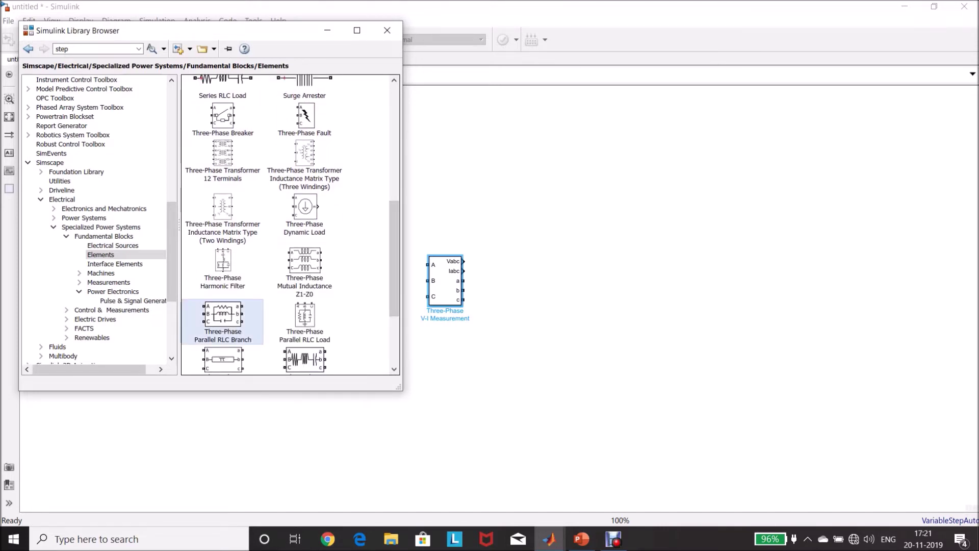
pyautogui.moveTo(223, 314); pyautogui.dragTo(522, 291)
pyautogui.click(524, 338)
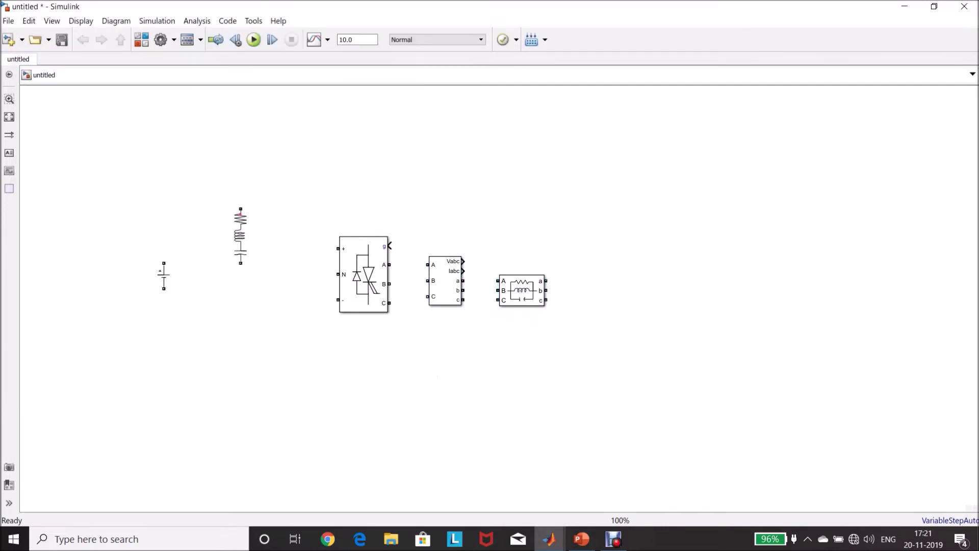
# Add a Ground block from the Elements library and place it to the lower right of the Three-Phase Parallel RLC Branch
pyautogui.moveTo(614, 539)
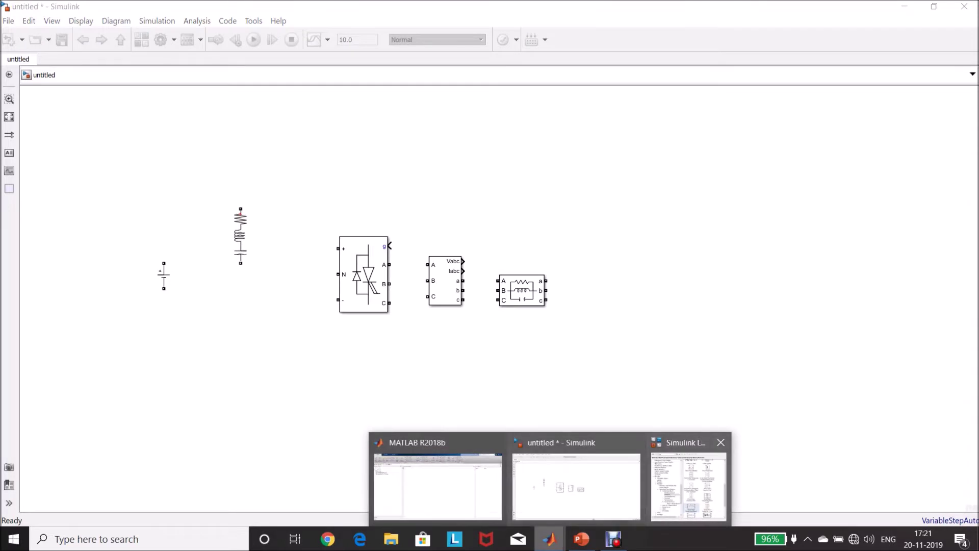
pyautogui.click(686, 478)
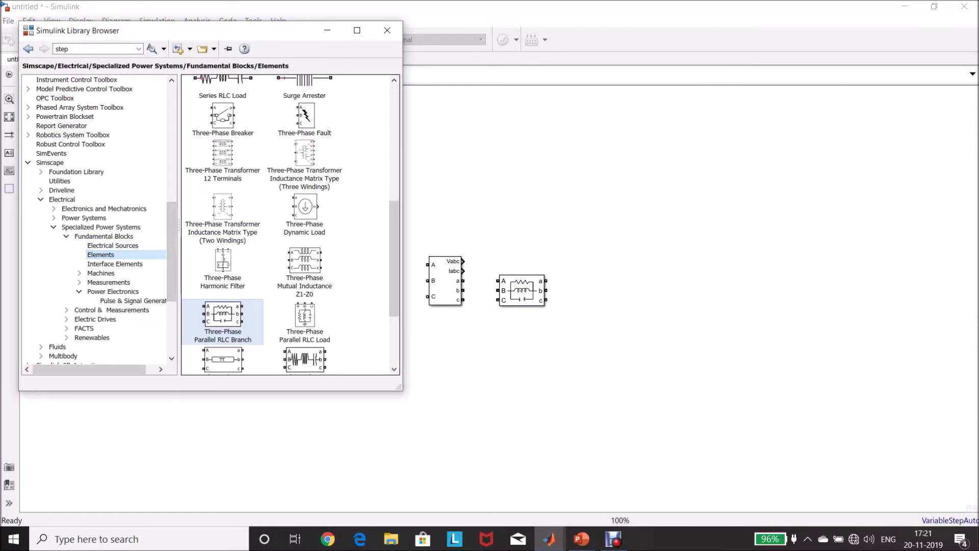
pyautogui.moveTo(394, 259); pyautogui.dragTo(394, 143)
pyautogui.click(304, 138)
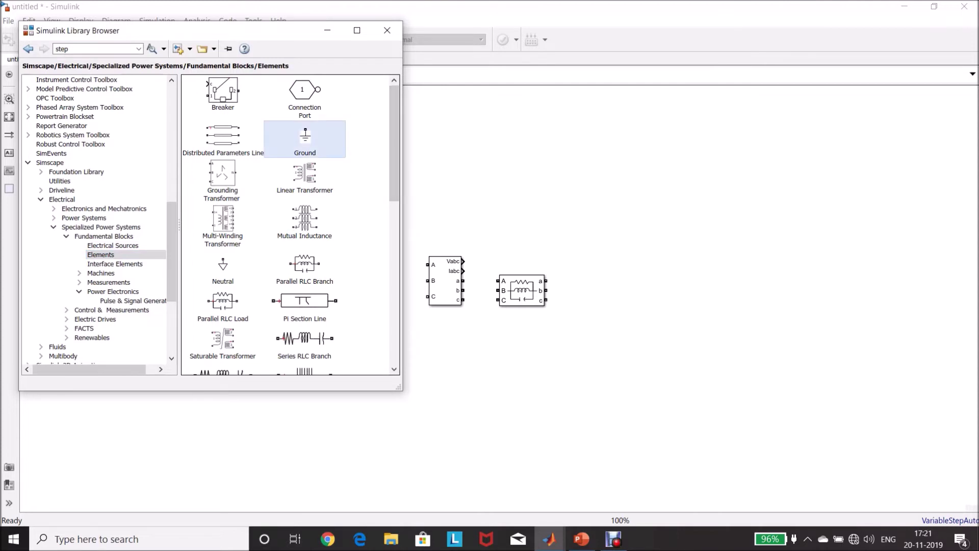
pyautogui.moveTo(305, 137); pyautogui.dragTo(579, 320)
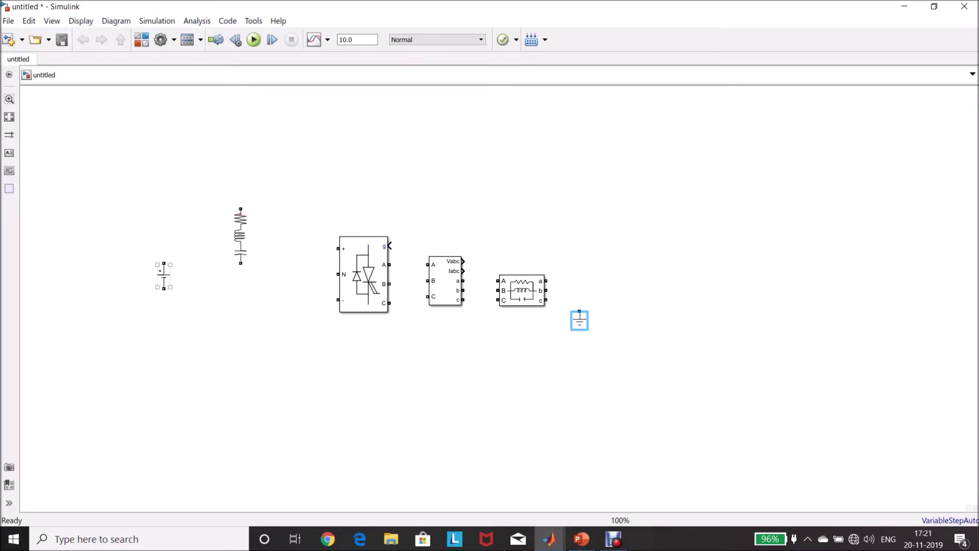
# Set the DC voltage source's amplitude to 600 V
pyautogui.doubleClick(163, 275)
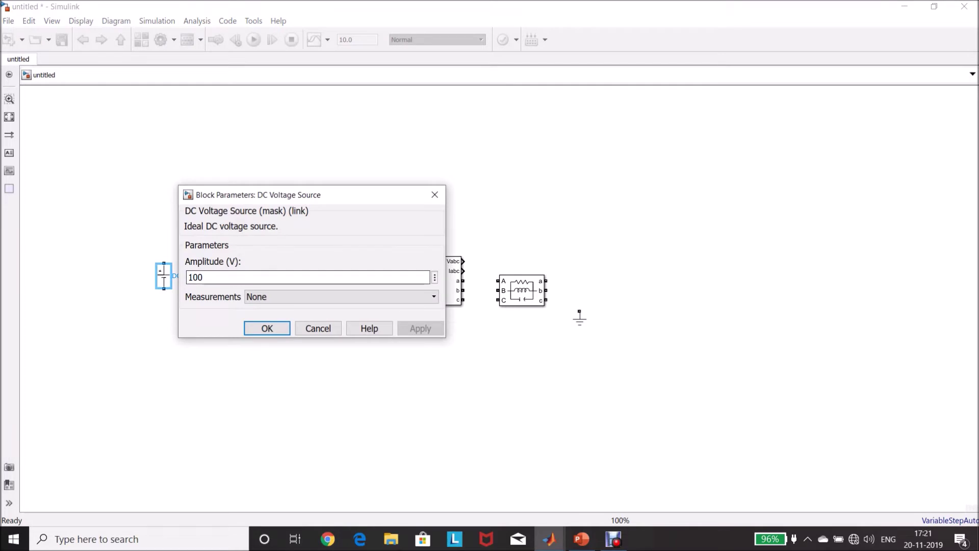
pyautogui.write('600')
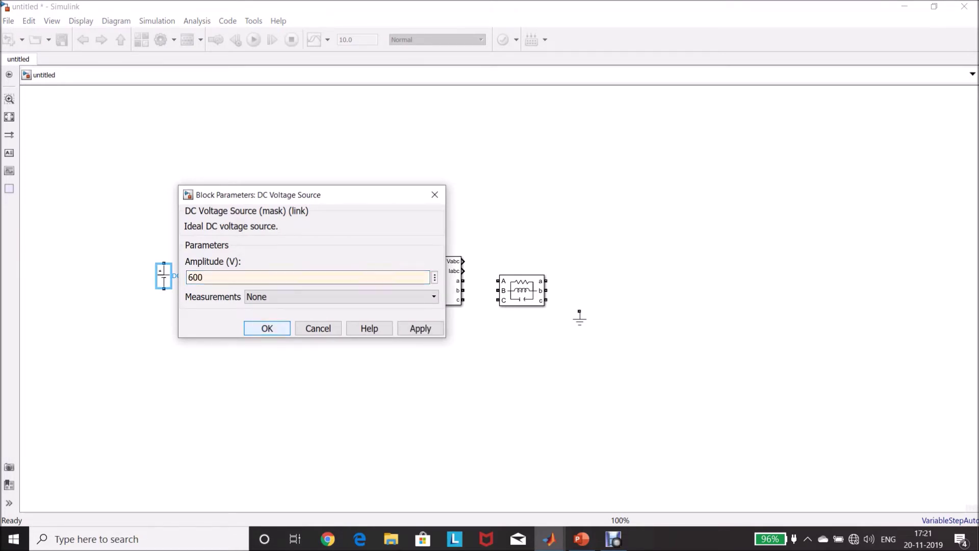
pyautogui.press('Return')
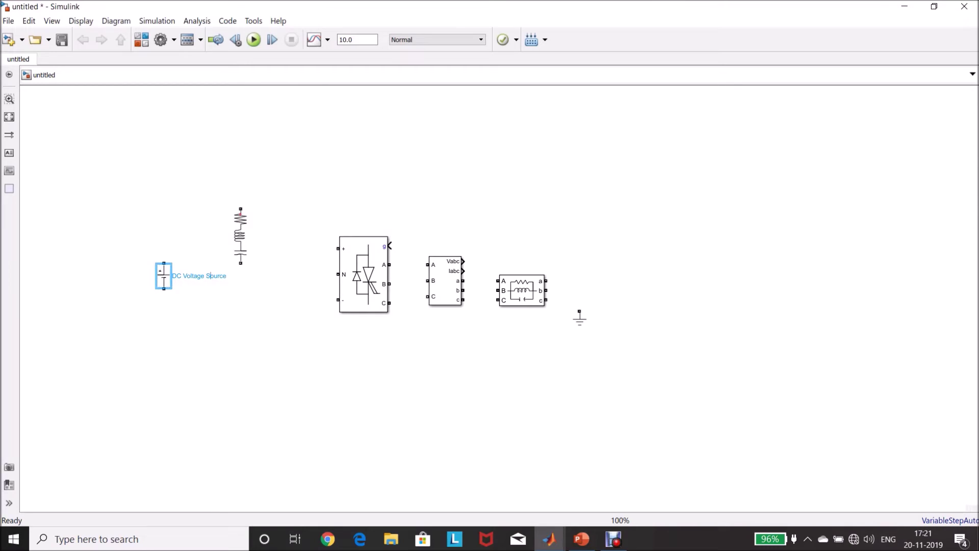
# Shorten the DC source's name to DC Voltage and move its label to the left of the block
pyautogui.press('BackSpace')
pyautogui.press('BackSpace')
pyautogui.press('Delete')
pyautogui.press('Delete')
pyautogui.press('Escape')
pyautogui.moveTo(188, 276); pyautogui.dragTo(130, 275)
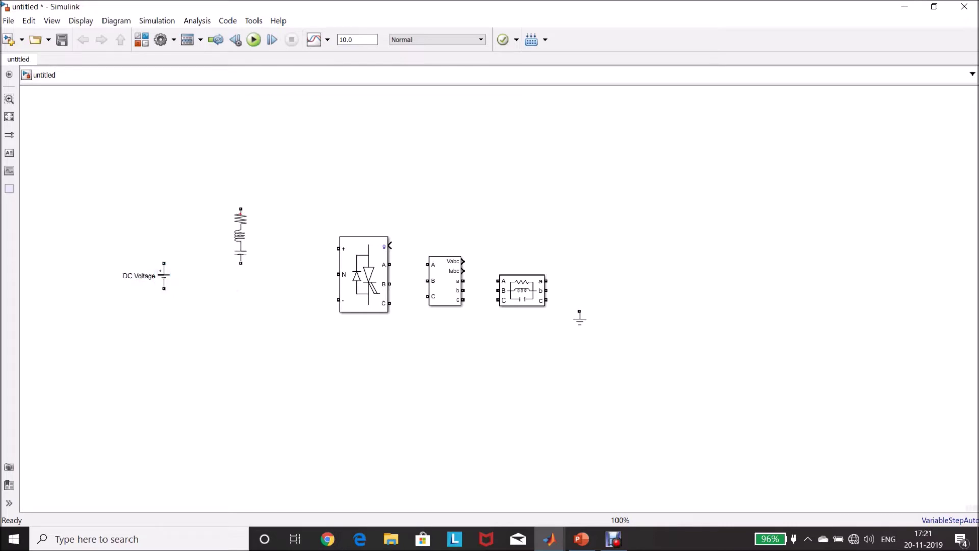
# Configure the Series RLC Branch as type RC with a resistance of 1e-3 ohms and a capacitance of 3300e-6 F
pyautogui.doubleClick(240, 236)
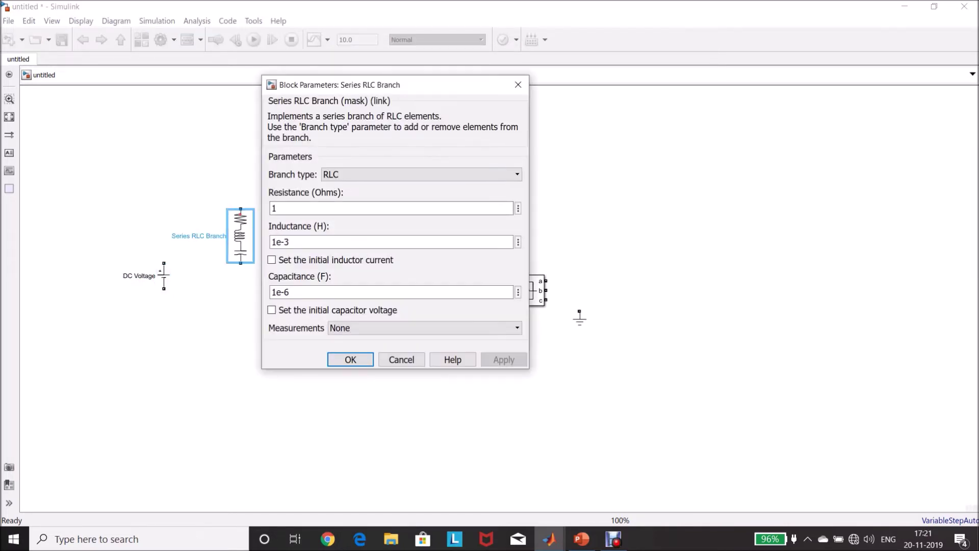
pyautogui.click(420, 174)
pyautogui.click(421, 240)
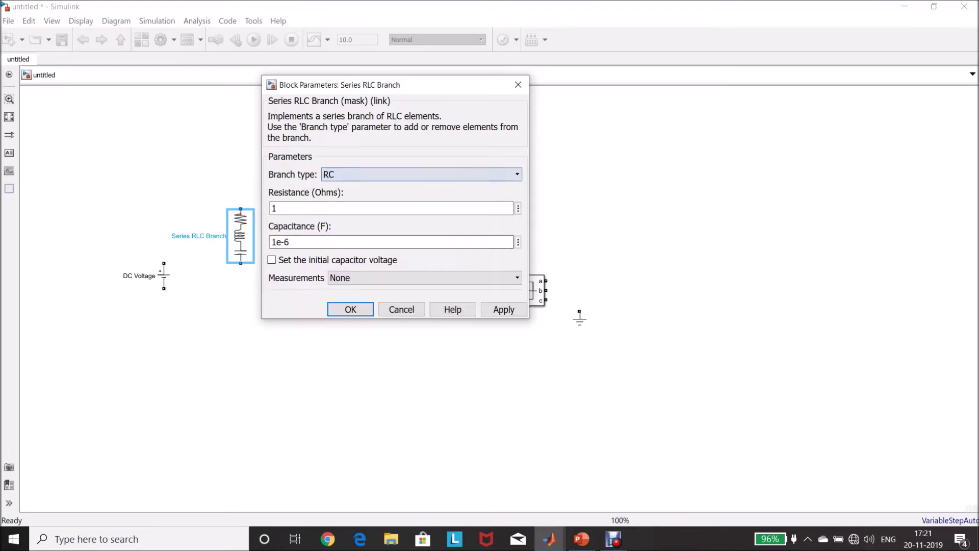
pyautogui.press('Tab')
pyautogui.write('1e')
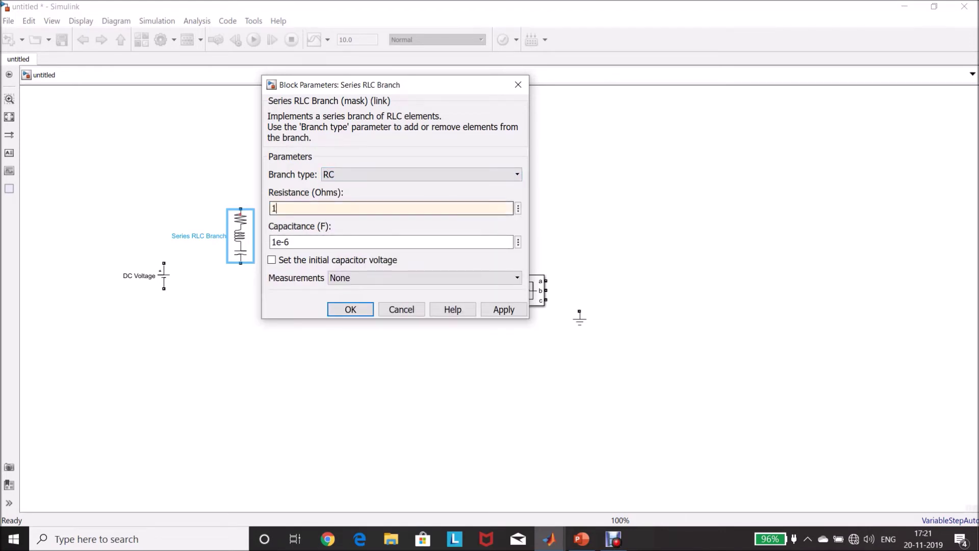
pyautogui.write('-3')
pyautogui.press('Tab')
pyautogui.write('3300')
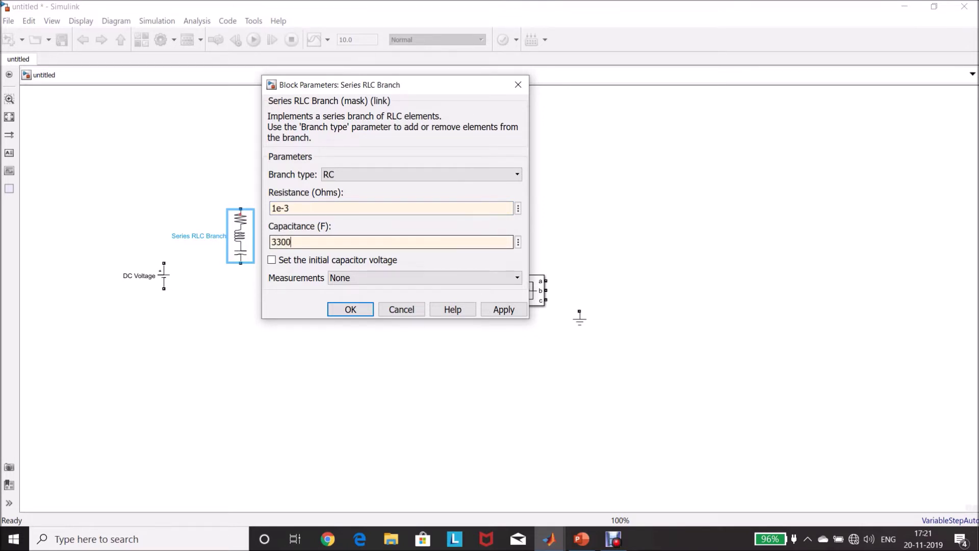
pyautogui.write('e-6')
pyautogui.press('Return')
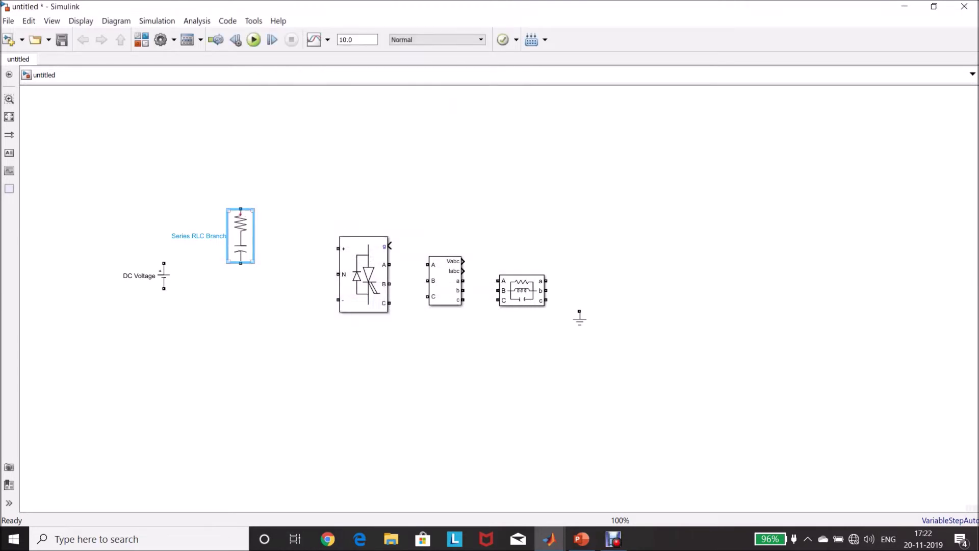
# Rename the RC branch as C1 and duplicate it directly below as C2, connected in series
pyautogui.click(220, 236)
pyautogui.press('BackSpace')
pyautogui.press('BackSpace')
pyautogui.press('BackSpace')
pyautogui.press('BackSpace')
pyautogui.press('BackSpace')
pyautogui.press('BackSpace')
pyautogui.press('BackSpace')
pyautogui.press('BackSpace')
pyautogui.press('BackSpace')
pyautogui.press('BackSpace')
pyautogui.press('BackSpace')
pyautogui.press('BackSpace')
pyautogui.press('BackSpace')
pyautogui.press('BackSpace')
pyautogui.press('BackSpace')
pyautogui.press('BackSpace')
pyautogui.press('BackSpace')
pyautogui.press('Return')
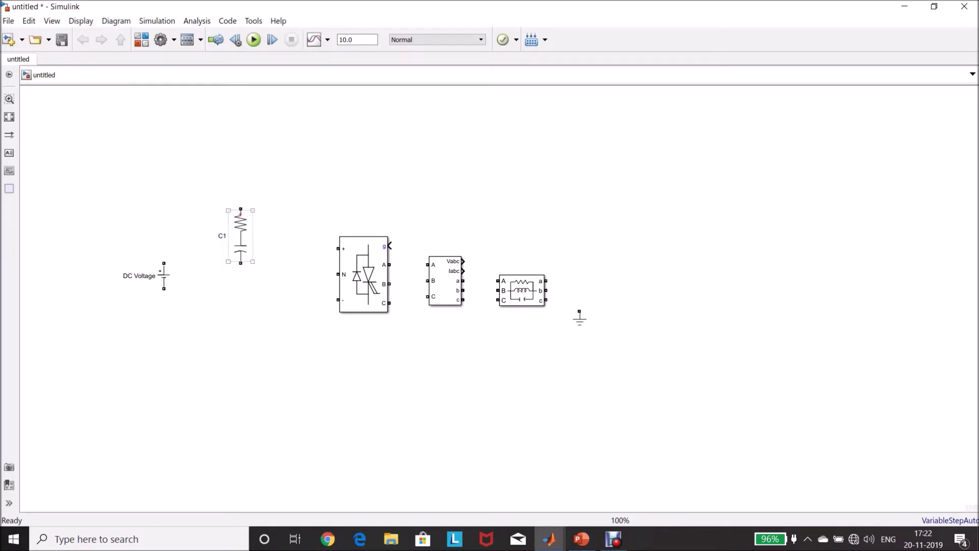
pyautogui.moveTo(241, 235); pyautogui.dragTo(239, 318)
pyautogui.click(309, 443)
# Wire the DC source's terminals to the top of C1 and the bottom of C2, moving both horizontal lines outward from the capacitors
pyautogui.click(164, 276)
pyautogui.moveTo(163, 289)
pyautogui.mouseDown()
pyautogui.moveTo(181, 337)
pyautogui.moveTo(232, 357)
pyautogui.moveTo(240, 346)
pyautogui.mouseUp()
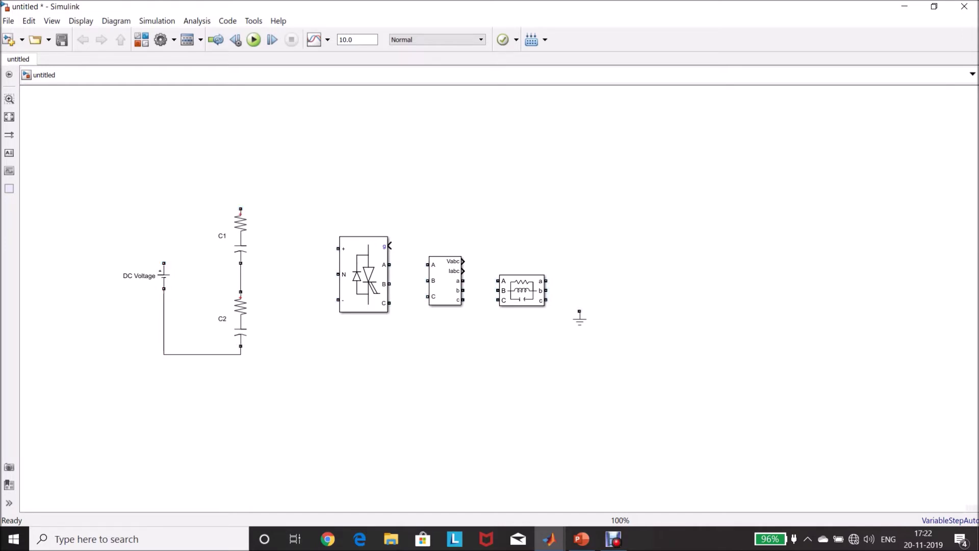
pyautogui.moveTo(164, 263)
pyautogui.mouseDown()
pyautogui.moveTo(229, 188)
pyautogui.moveTo(240, 208)
pyautogui.mouseUp()
pyautogui.moveTo(202, 201); pyautogui.dragTo(202, 181)
pyautogui.moveTo(202, 354); pyautogui.dragTo(202, 363)
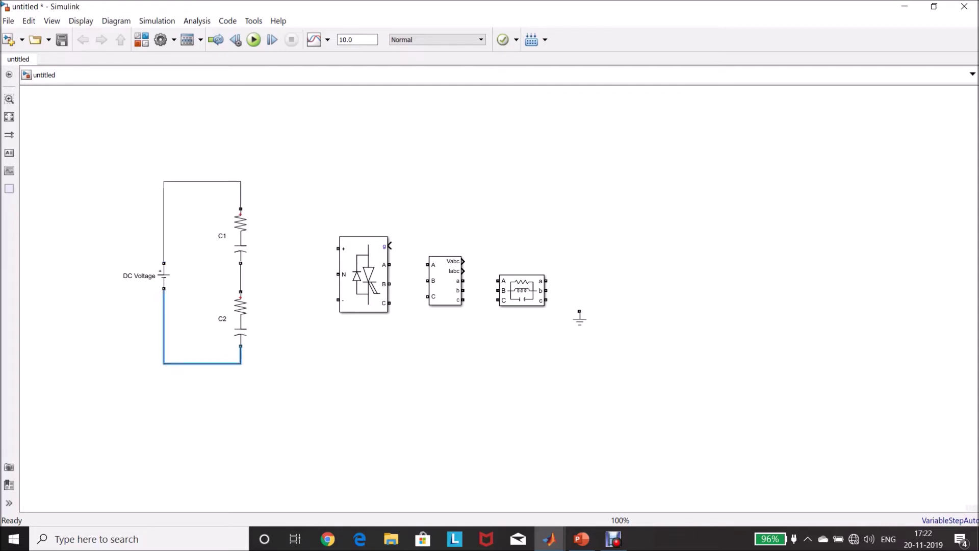
# Wire the Three-Level Bridge's N terminal to the midpoint between C1 and C2, its - terminal to the lower rail and + terminal to the upper rail
pyautogui.click(325, 401)
pyautogui.moveTo(338, 274); pyautogui.dragTo(240, 275)
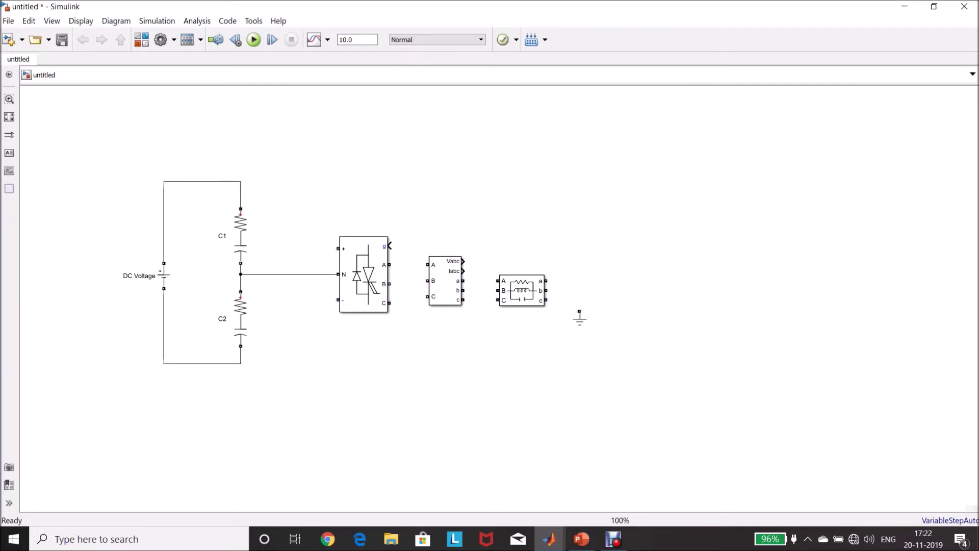
pyautogui.moveTo(338, 299); pyautogui.dragTo(240, 364)
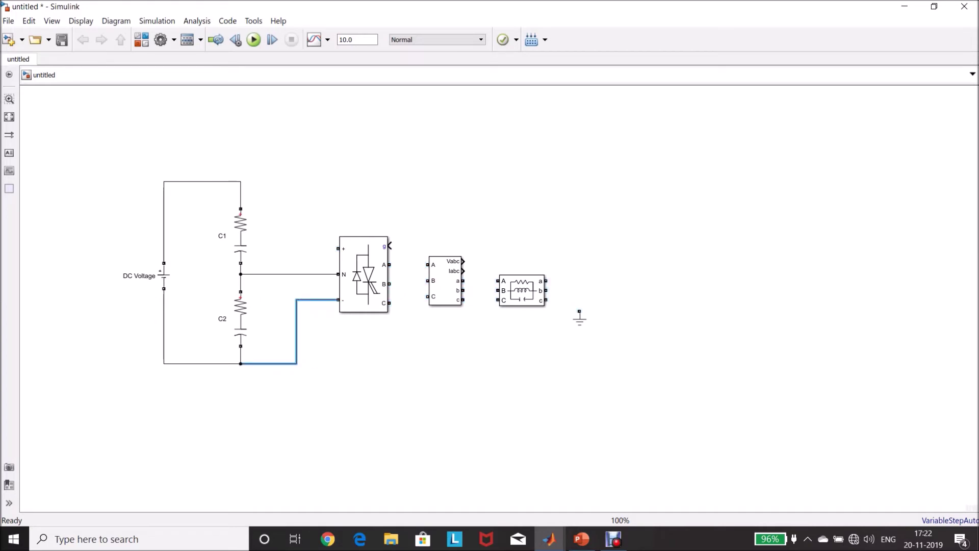
pyautogui.moveTo(338, 249); pyautogui.dragTo(294, 180)
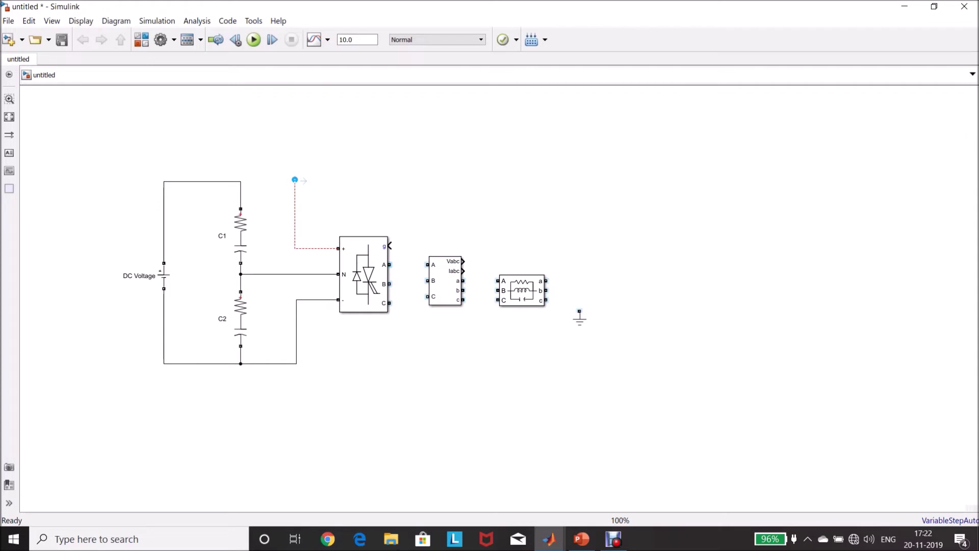
pyautogui.moveTo(294, 180); pyautogui.dragTo(294, 182)
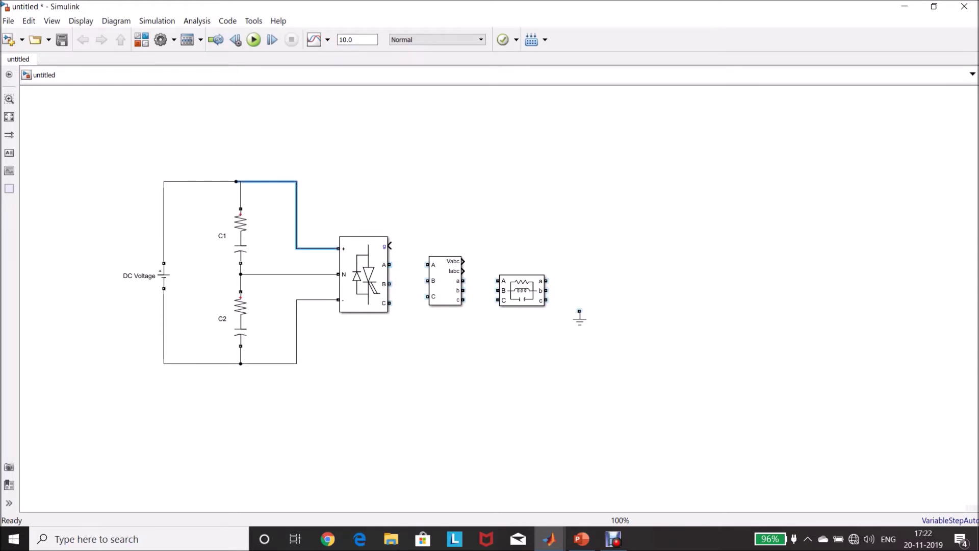
pyautogui.press('Escape')
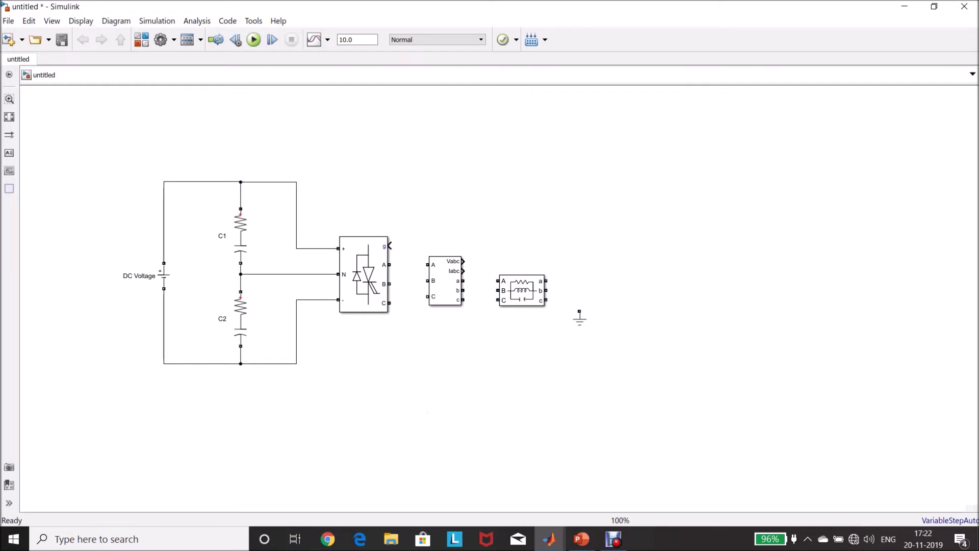
# Align the V-I Measurement block with the bridge's B output, rename the bridge as Three-Level Inverter and place its label below the block
pyautogui.moveTo(445, 280); pyautogui.dragTo(442, 284)
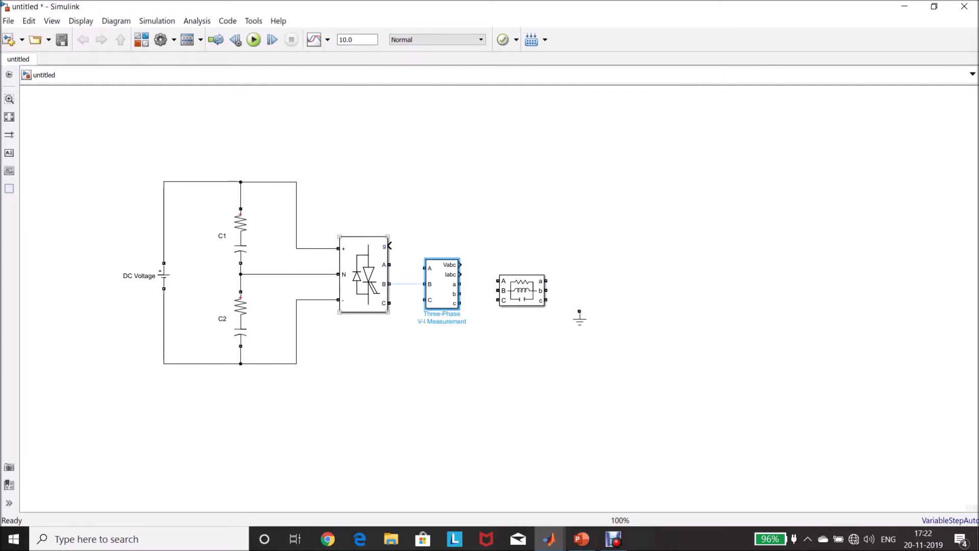
pyautogui.click(363, 274)
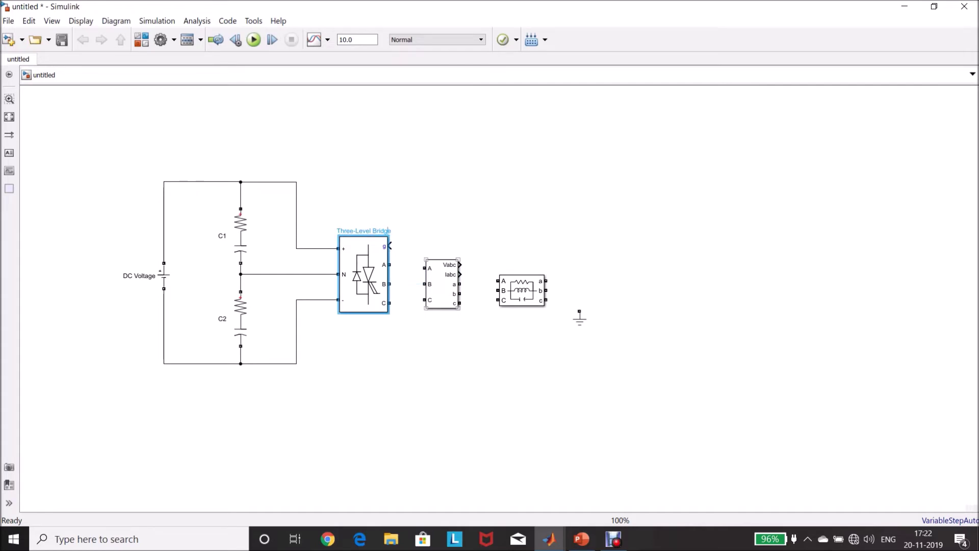
pyautogui.press('BackSpace')
pyautogui.press('BackSpace')
pyautogui.press('BackSpace')
pyautogui.press('BackSpace')
pyautogui.press('BackSpace')
pyautogui.press('BackSpace')
pyautogui.write('Inverter')
pyautogui.press('Escape')
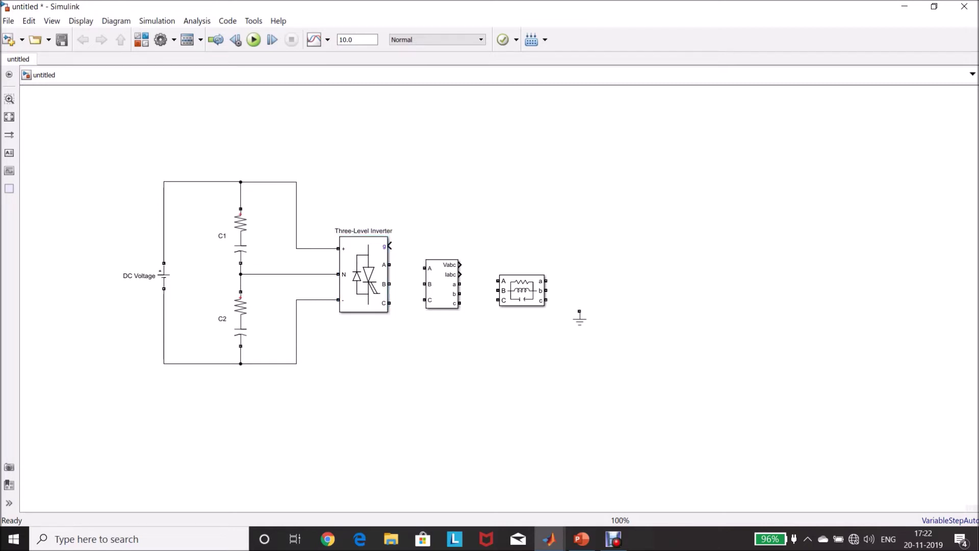
pyautogui.moveTo(364, 231); pyautogui.dragTo(374, 313)
pyautogui.click(420, 411)
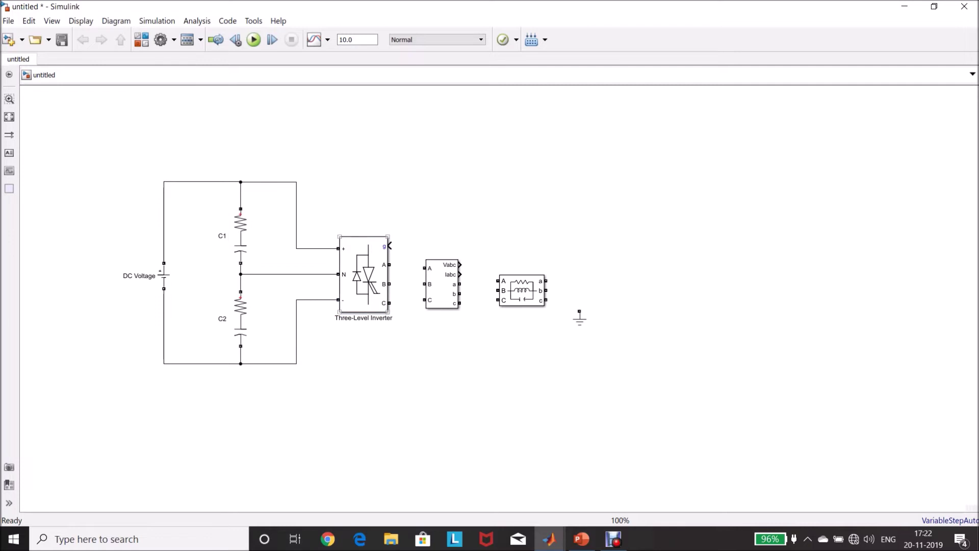
# Set the Three-Level Inverter's power electronic device to IGBT / Diodes
pyautogui.click(363, 274)
pyautogui.doubleClick(363, 274)
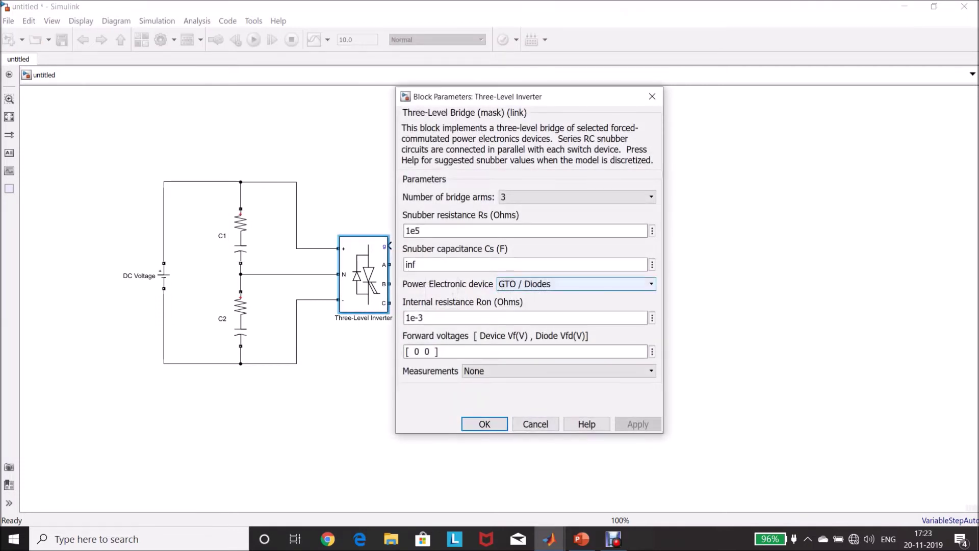
pyautogui.click(576, 283)
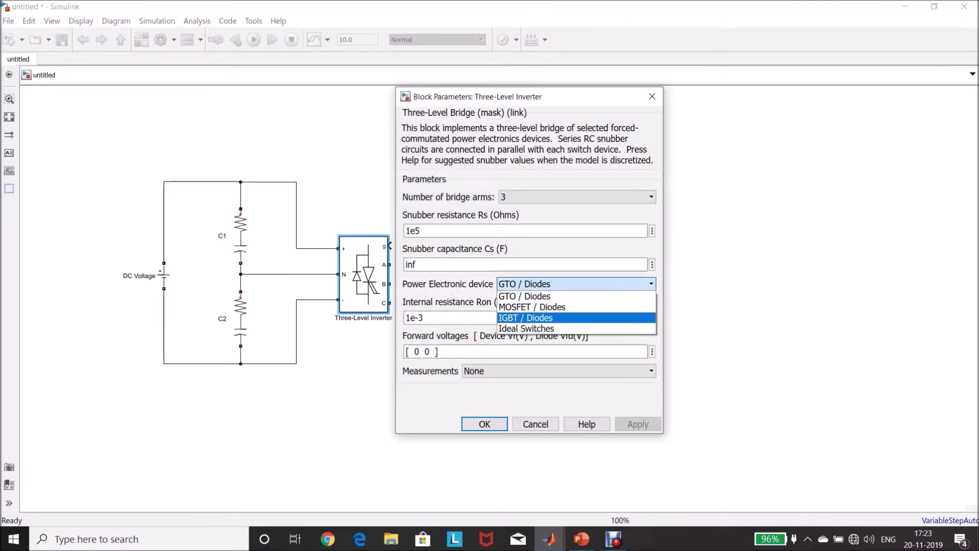
pyautogui.click(525, 317)
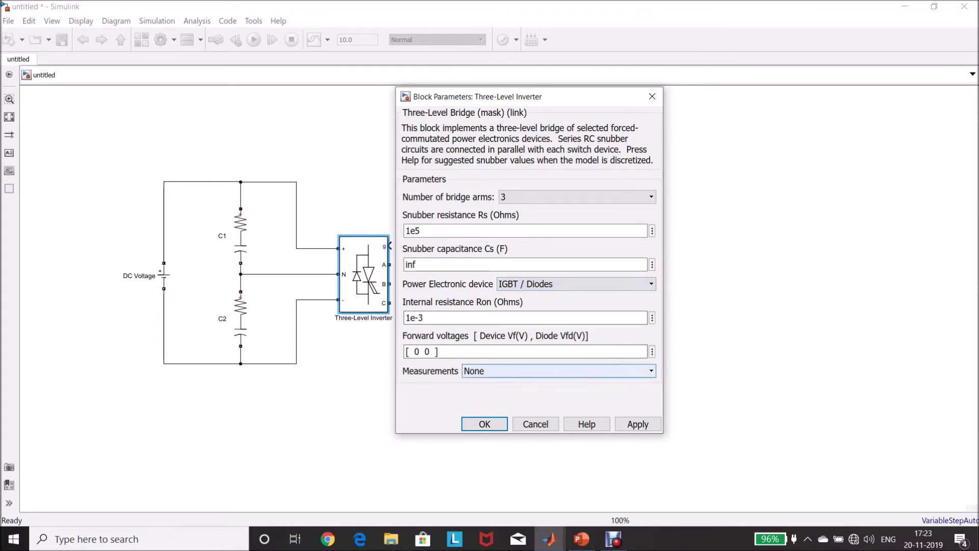
pyautogui.click(484, 424)
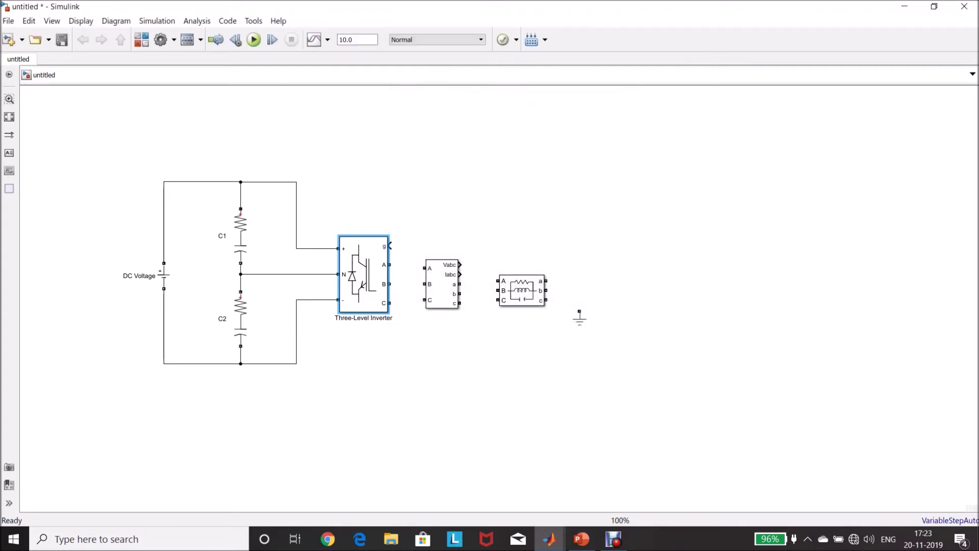
pyautogui.press('Escape')
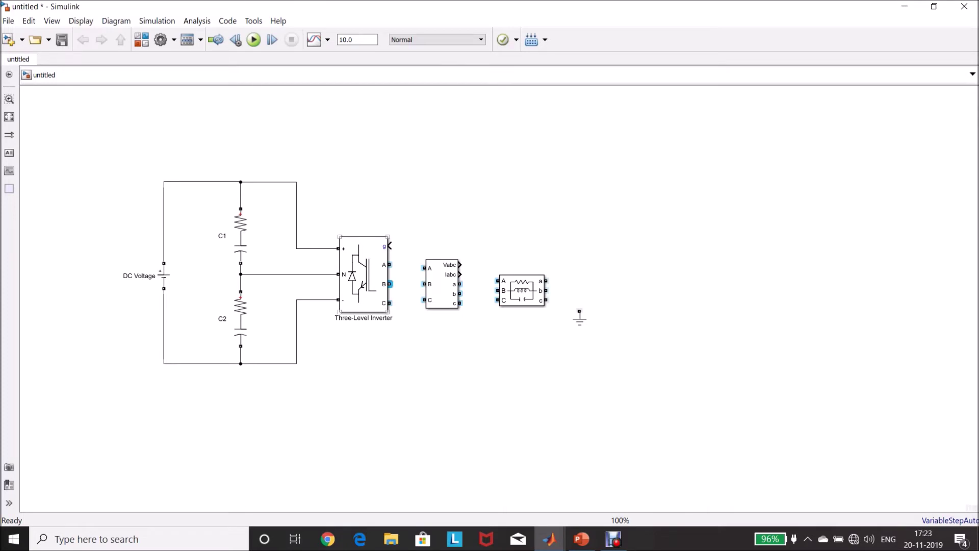
# Wire the inverter's A, B and C outputs to the V-I Measurement inputs and set that block's voltage measurement to phase-to-phase
pyautogui.moveTo(390, 285); pyautogui.dragTo(425, 300)
pyautogui.moveTo(389, 265); pyautogui.dragTo(424, 269)
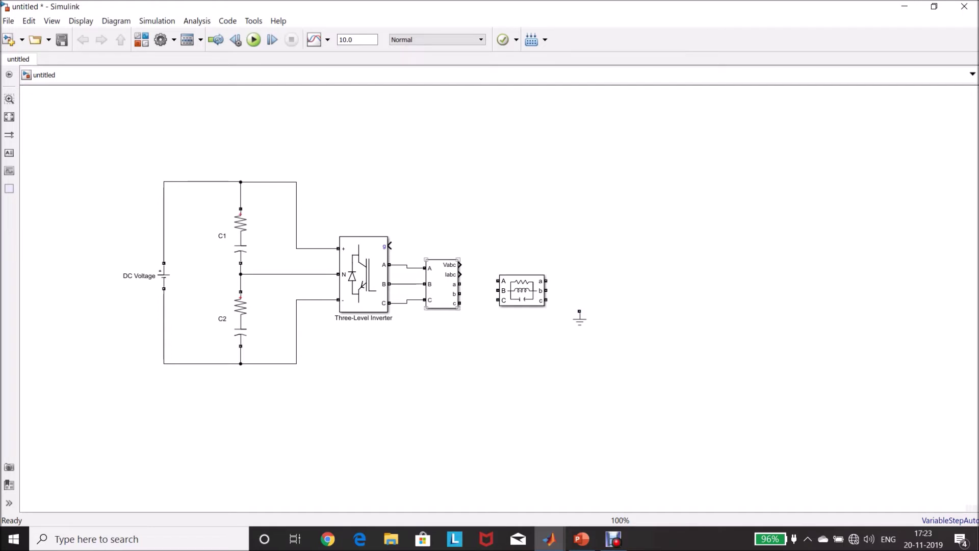
pyautogui.click(442, 283)
pyautogui.doubleClick(442, 284)
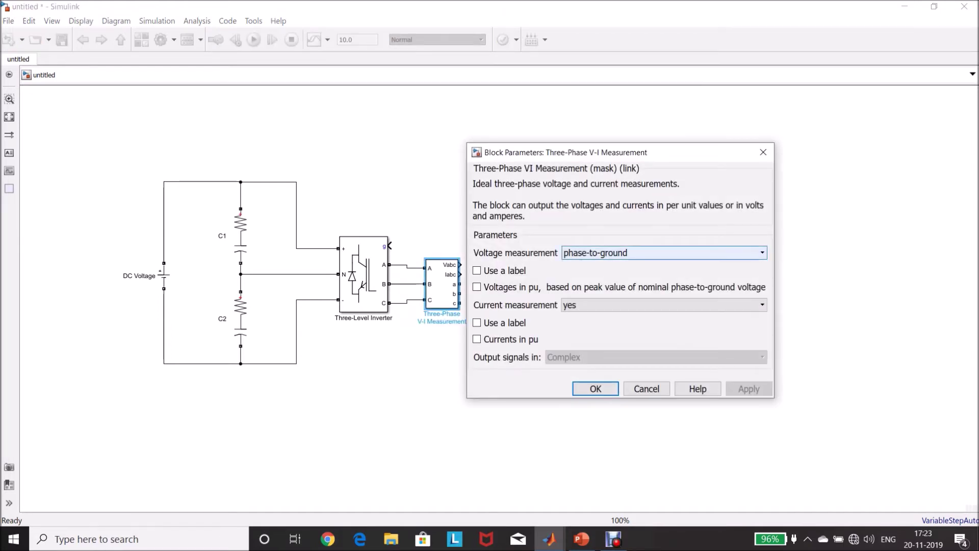
pyautogui.click(663, 252)
pyautogui.click(605, 286)
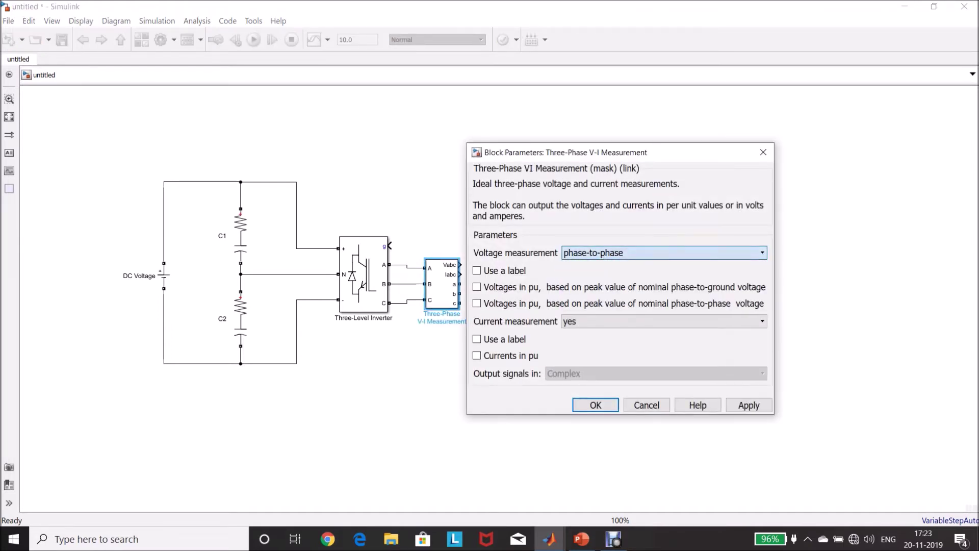
pyautogui.click(595, 405)
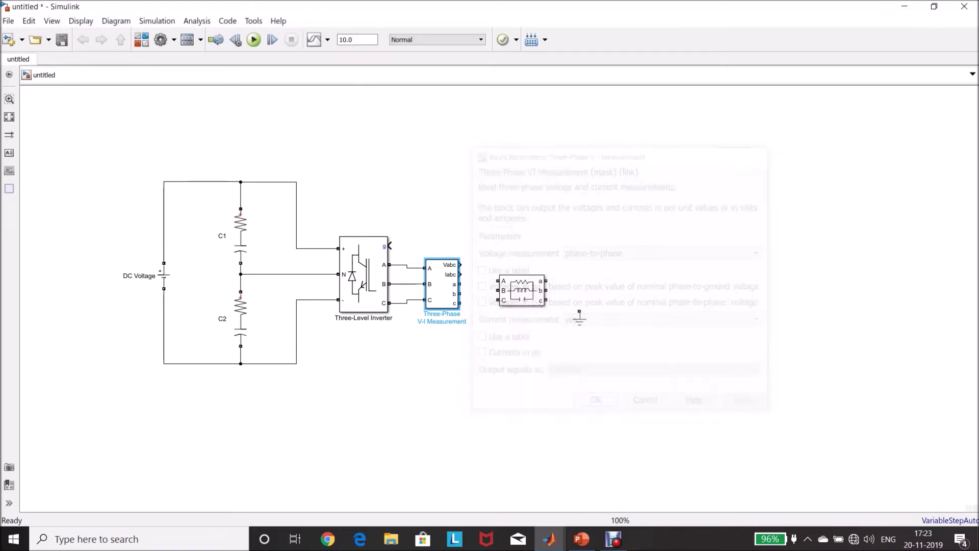
# Align the Three-Phase Parallel RLC Branch with the V-I Measurement outputs and connect phases a, b and c to its inputs
pyautogui.moveTo(522, 290); pyautogui.dragTo(522, 293)
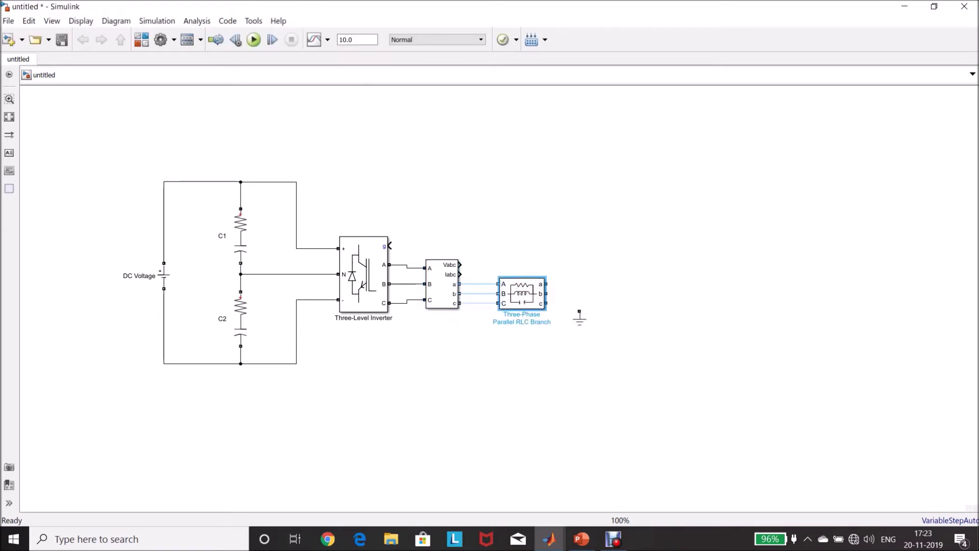
pyautogui.click(479, 294)
pyautogui.click(479, 303)
# Configure the Three-Phase Parallel RLC Branch as type R with a resistance of 1e3 ohms
pyautogui.doubleClick(522, 293)
pyautogui.click(711, 248)
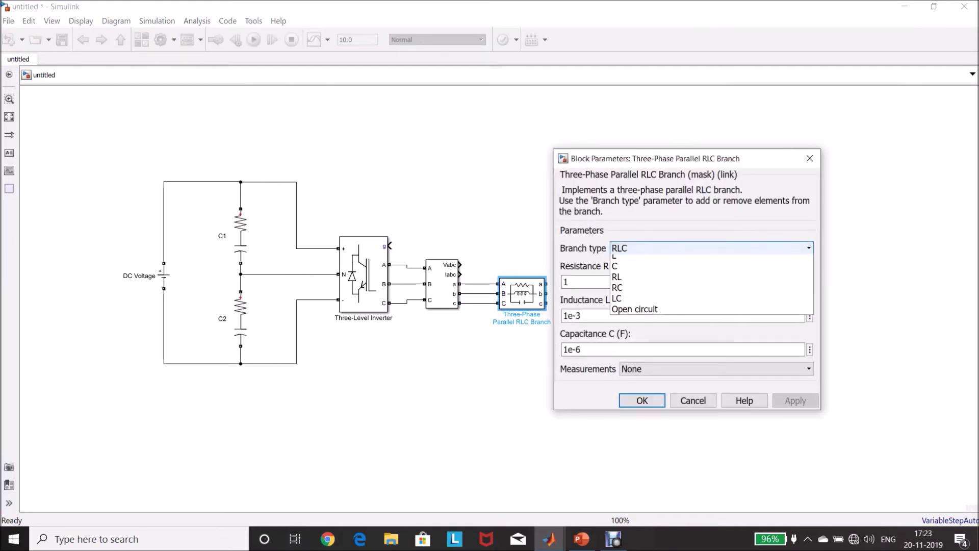
pyautogui.click(711, 271)
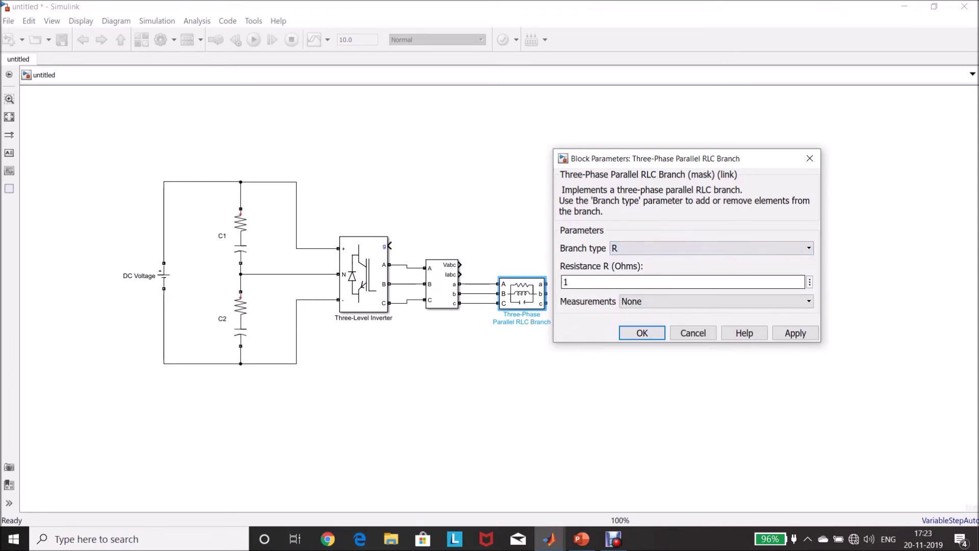
pyautogui.press('Tab')
pyautogui.write('1e3')
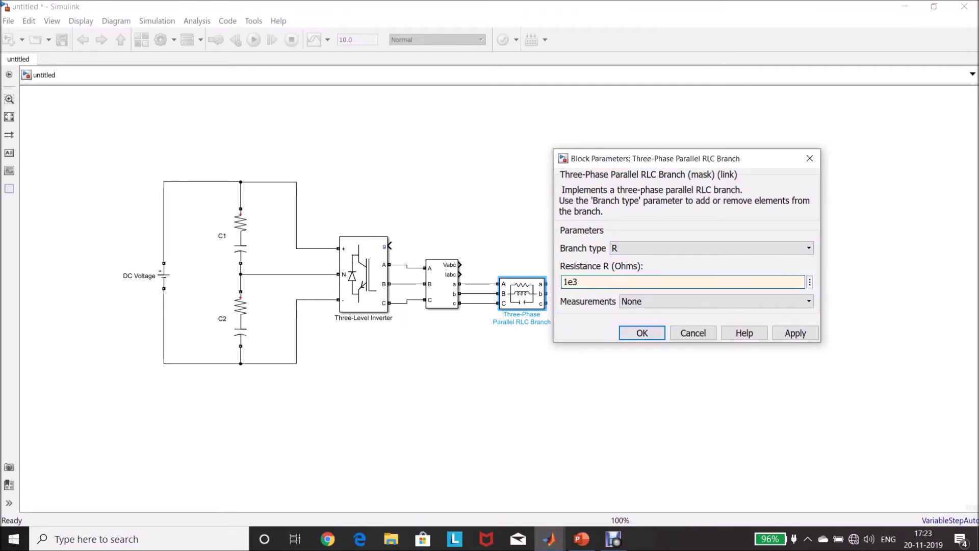
pyautogui.press('Return')
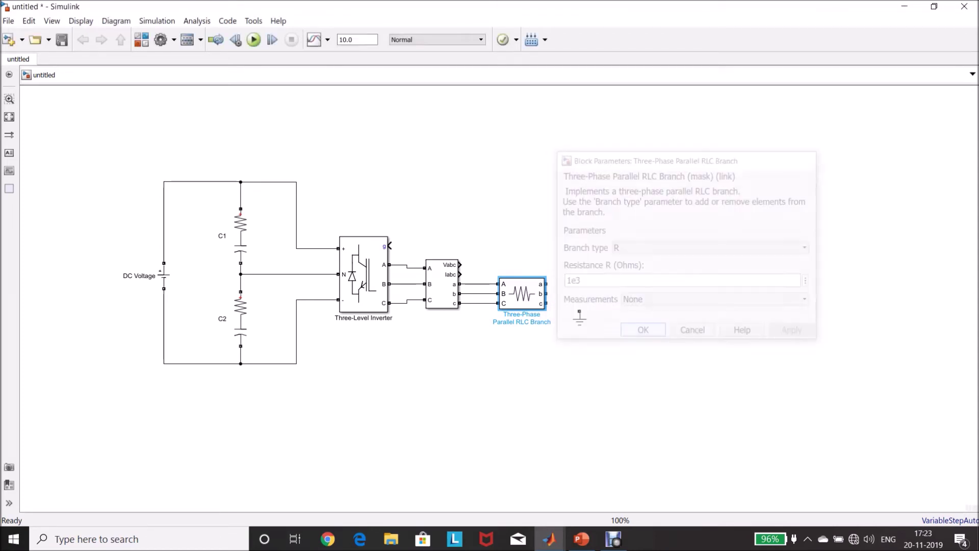
# Rename the three-phase branch as R Load and wire its a, b and c outputs together to the ground block
pyautogui.click(522, 293)
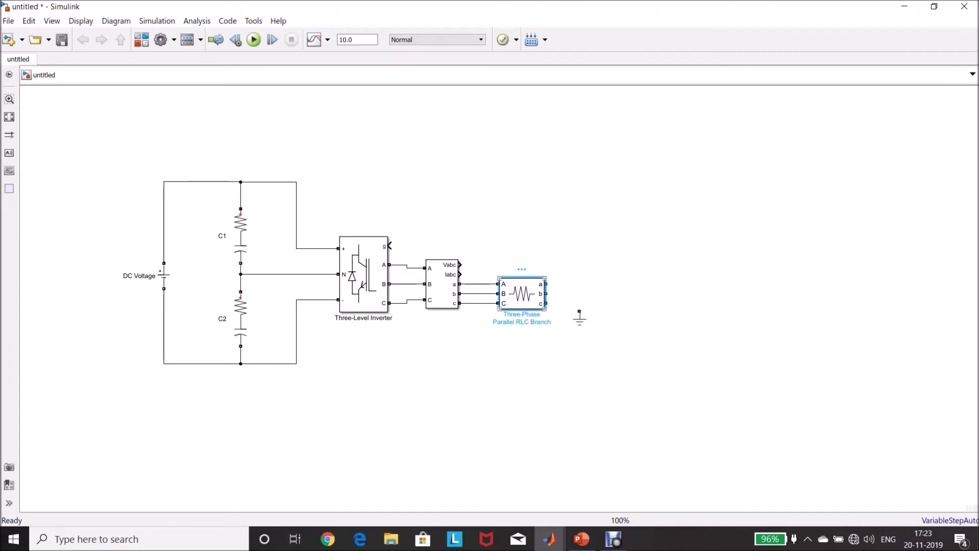
pyautogui.click(529, 321)
pyautogui.press('BackSpace')
pyautogui.press('BackSpace')
pyautogui.press('BackSpace')
pyautogui.press('BackSpace')
pyautogui.press('BackSpace')
pyautogui.press('BackSpace')
pyautogui.press('BackSpace')
pyautogui.press('BackSpace')
pyautogui.press('BackSpace')
pyautogui.press('BackSpace')
pyautogui.press('BackSpace')
pyautogui.press('BackSpace')
pyautogui.press('BackSpace')
pyautogui.press('BackSpace')
pyautogui.press('BackSpace')
pyautogui.press('BackSpace')
pyautogui.press('BackSpace')
pyautogui.press('BackSpace')
pyautogui.press('BackSpace')
pyautogui.press('BackSpace')
pyautogui.press('BackSpace')
pyautogui.write('R Load')
pyautogui.press('Escape')
pyautogui.moveTo(546, 283); pyautogui.dragTo(579, 294)
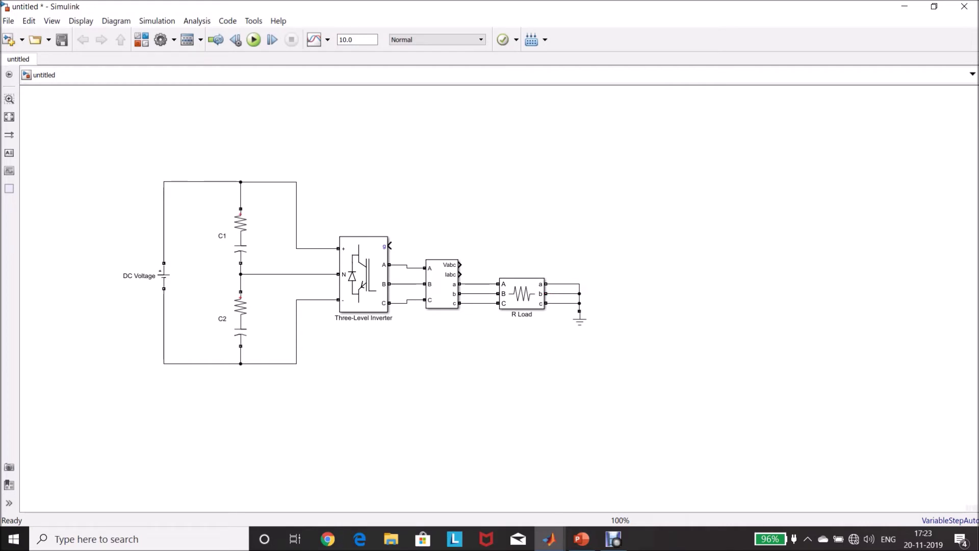
# Shorten the name of the Three-Phase V-I Measurement block to V-I Measurement
pyautogui.click(442, 284)
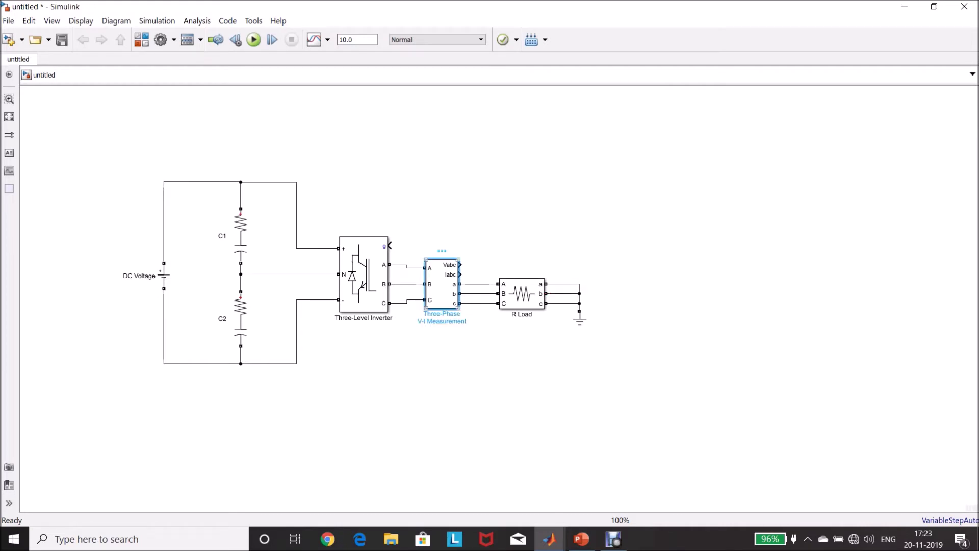
pyautogui.click(418, 321)
pyautogui.press('BackSpace')
pyautogui.press('BackSpace')
pyautogui.press('BackSpace')
pyautogui.press('BackSpace')
pyautogui.press('BackSpace')
pyautogui.press('BackSpace')
pyautogui.press('BackSpace')
pyautogui.press('BackSpace')
pyautogui.press('BackSpace')
pyautogui.press('BackSpace')
pyautogui.press('BackSpace')
pyautogui.press('BackSpace')
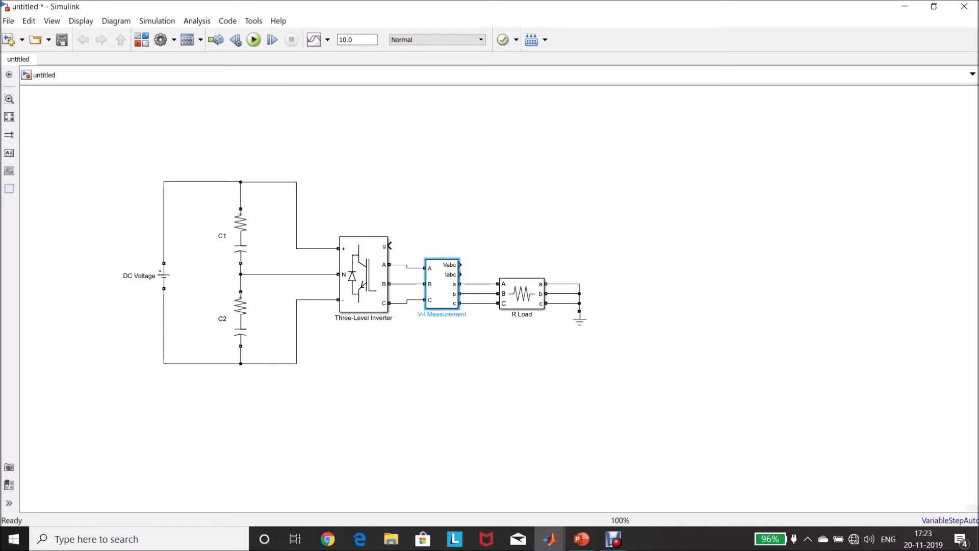
pyautogui.click(445, 363)
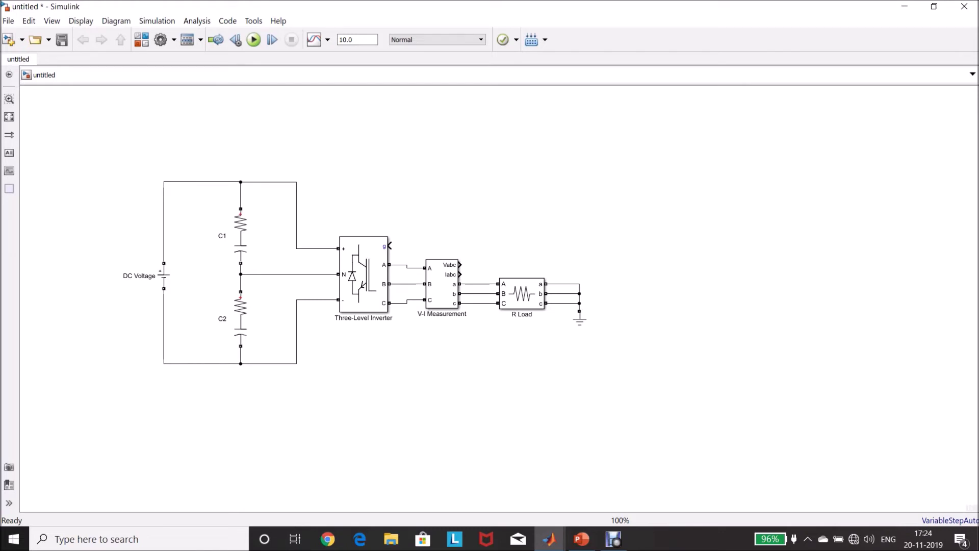
# Add a Mux from the Commonly Used Blocks library to the empty area above and beyond the ground block
pyautogui.click(549, 539)
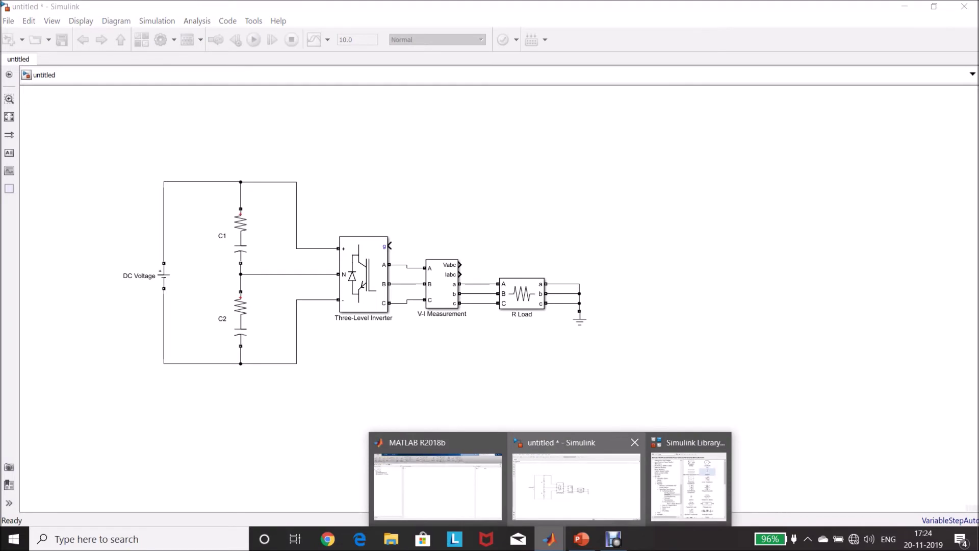
pyautogui.click(691, 480)
pyautogui.moveTo(171, 252); pyautogui.dragTo(172, 135)
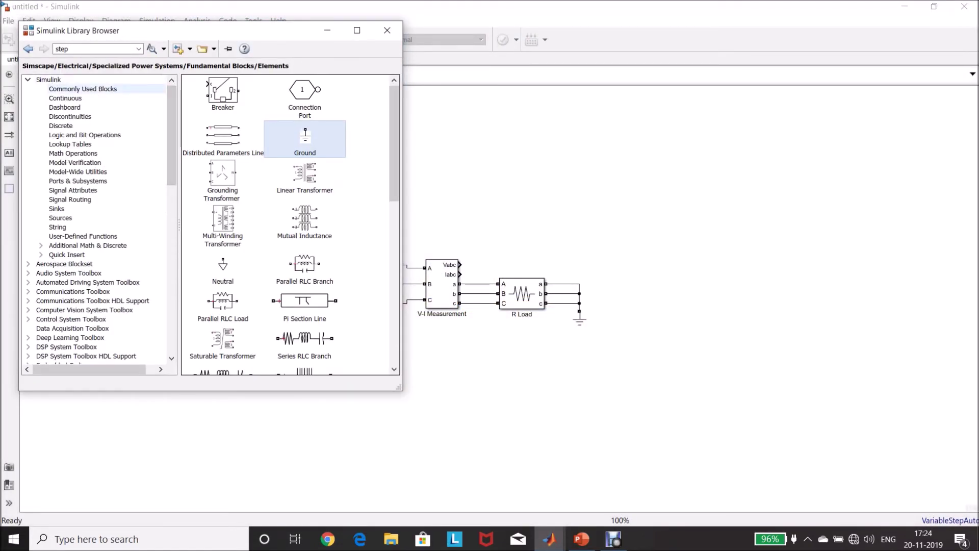
pyautogui.click(83, 89)
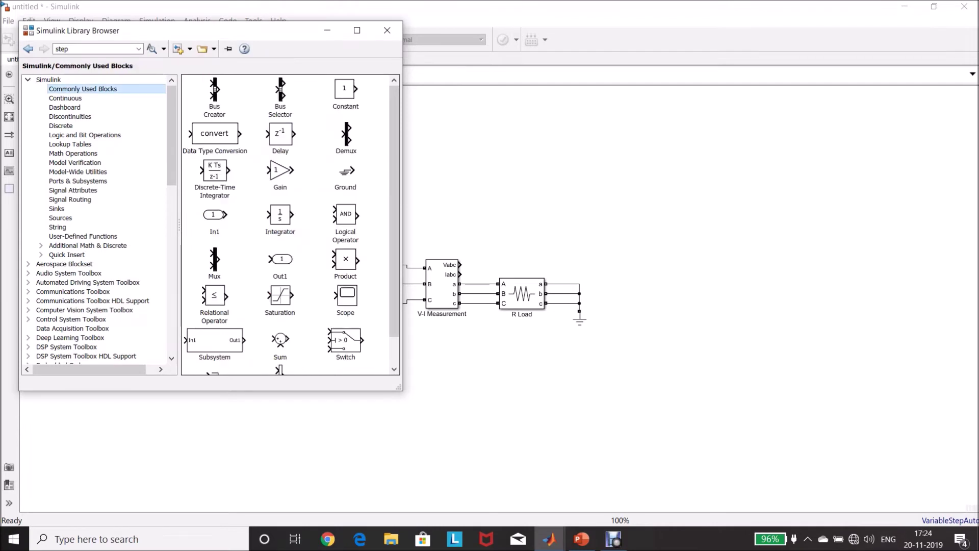
pyautogui.moveTo(214, 261); pyautogui.dragTo(690, 201)
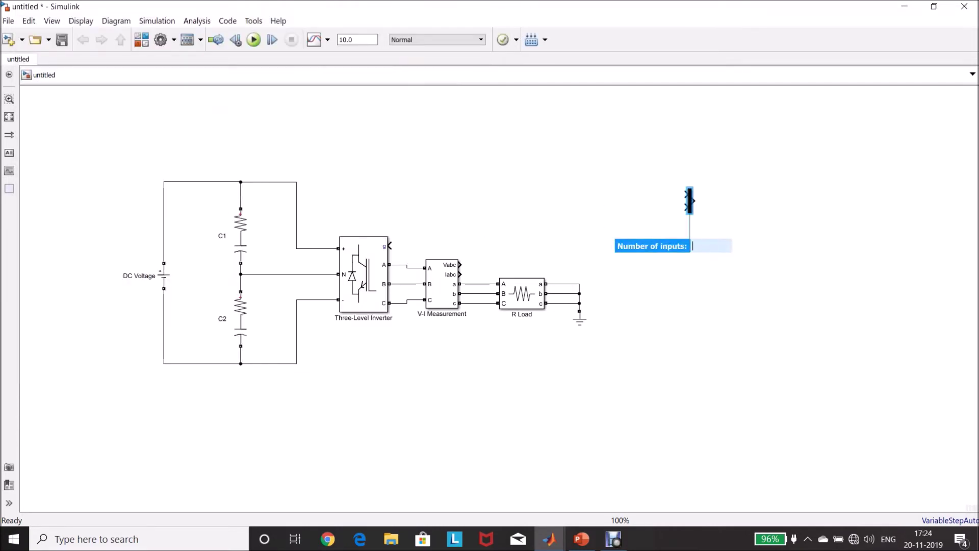
# Add a Sine Wave block from the Simulink Sources library just above and before the Mux
pyautogui.click(549, 539)
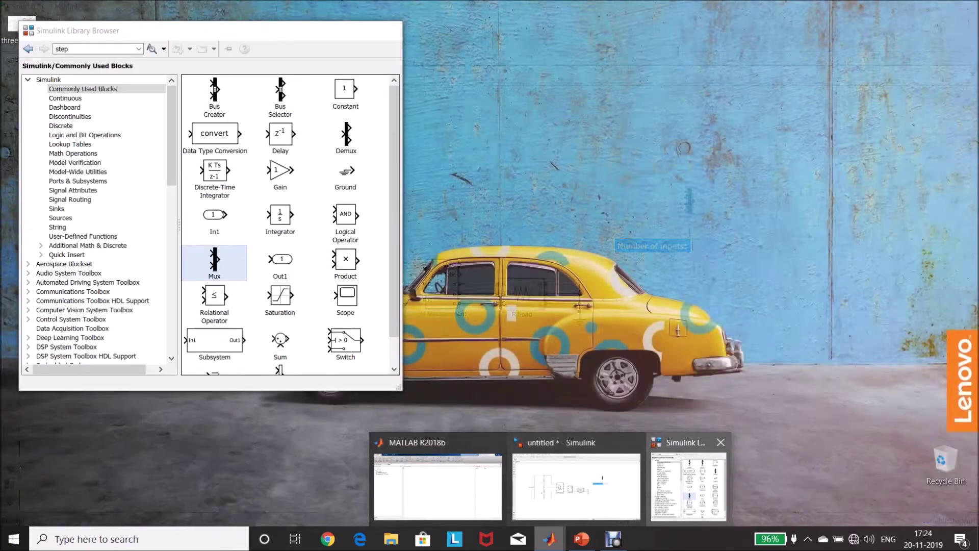
pyautogui.click(689, 484)
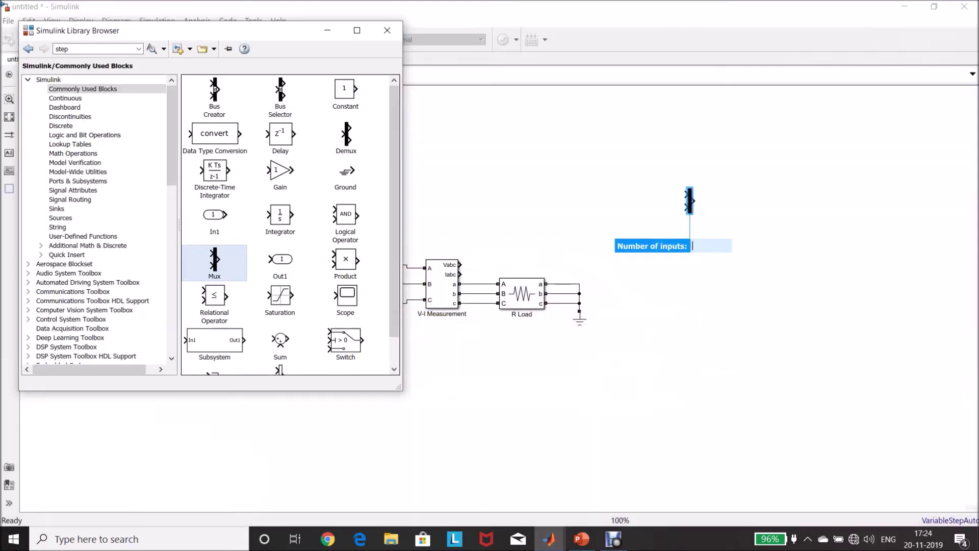
pyautogui.click(60, 218)
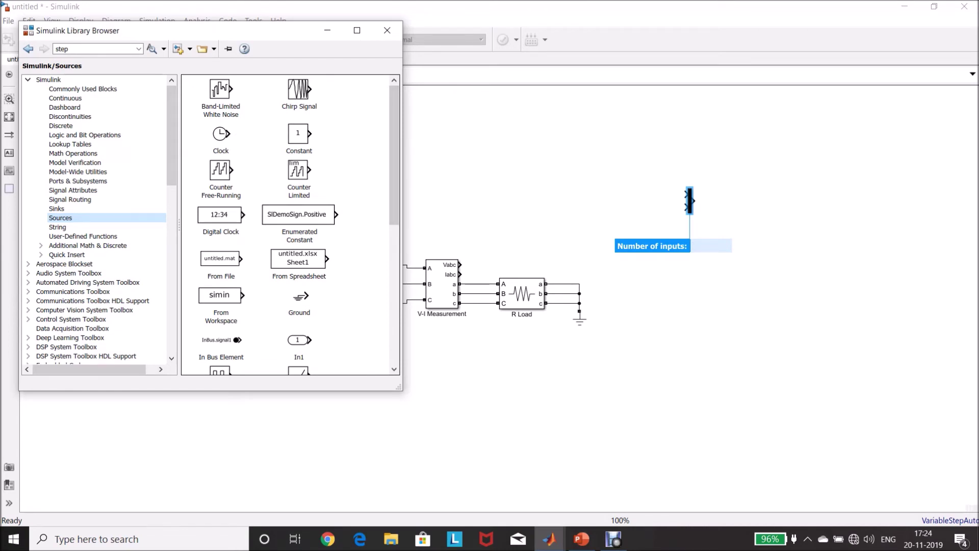
pyautogui.scroll(-8, 290, 224)
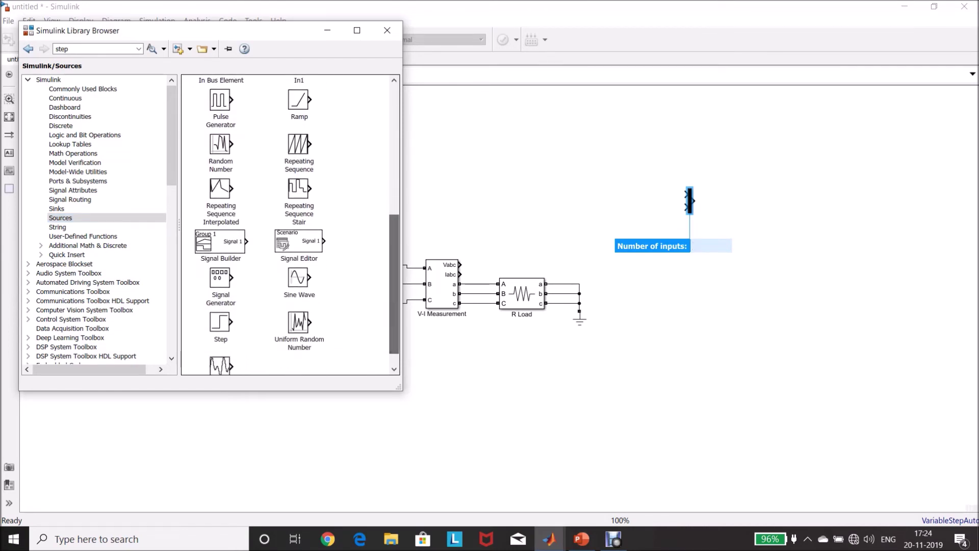
pyautogui.moveTo(297, 278); pyautogui.dragTo(641, 156)
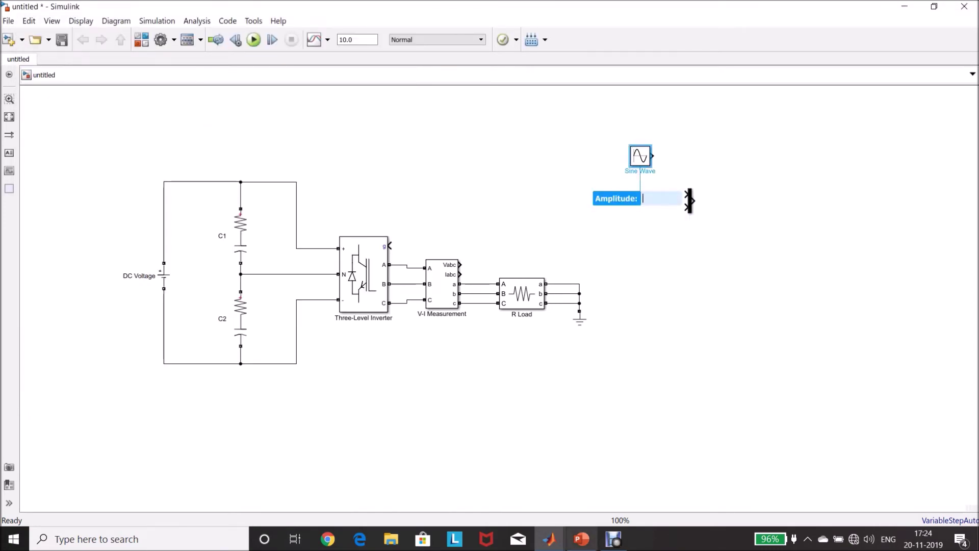
# Add a PWM Generator (3-Level) from the Specialized Power Systems Pulse & Signal Generators library, just beyond the Mux output
pyautogui.click(548, 538)
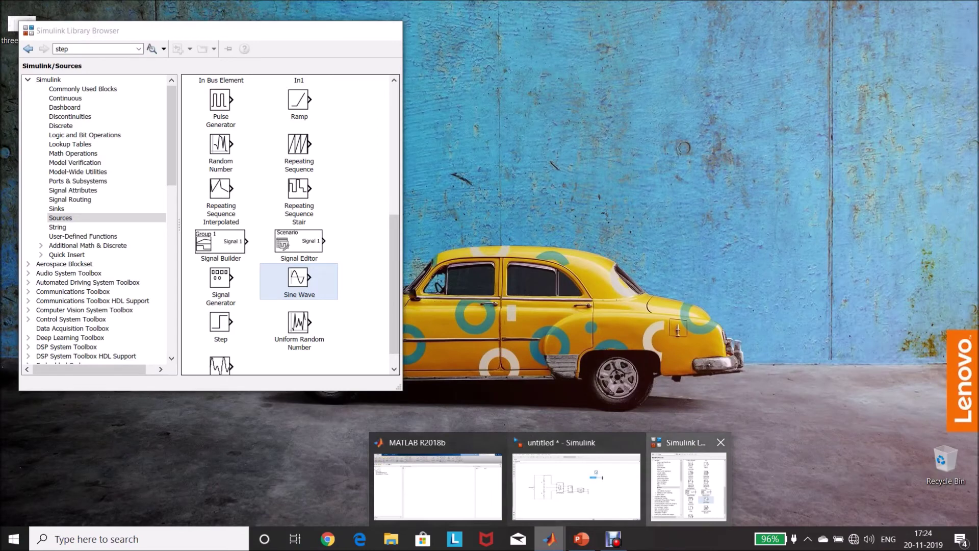
pyautogui.click(688, 484)
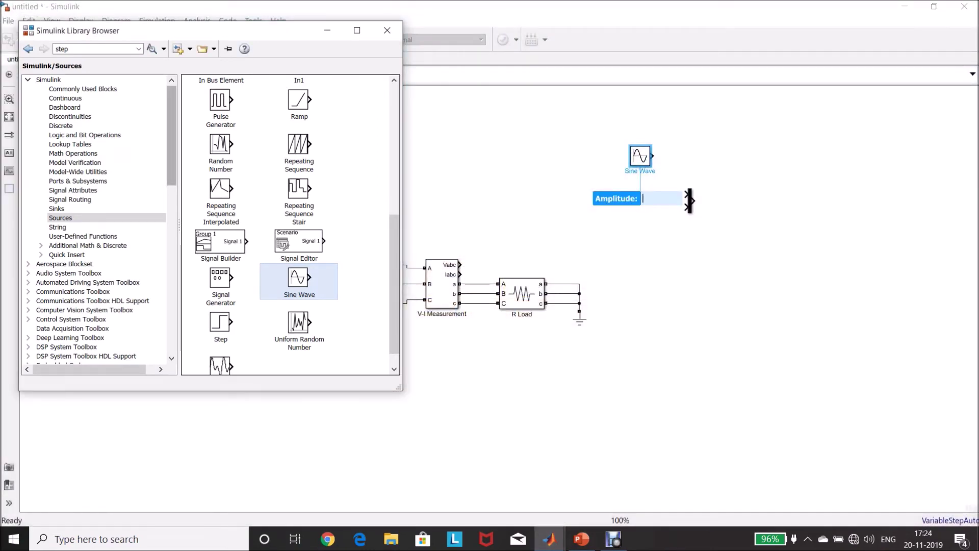
pyautogui.moveTo(171, 135); pyautogui.dragTo(171, 170)
pyautogui.scroll(-1, 97, 219)
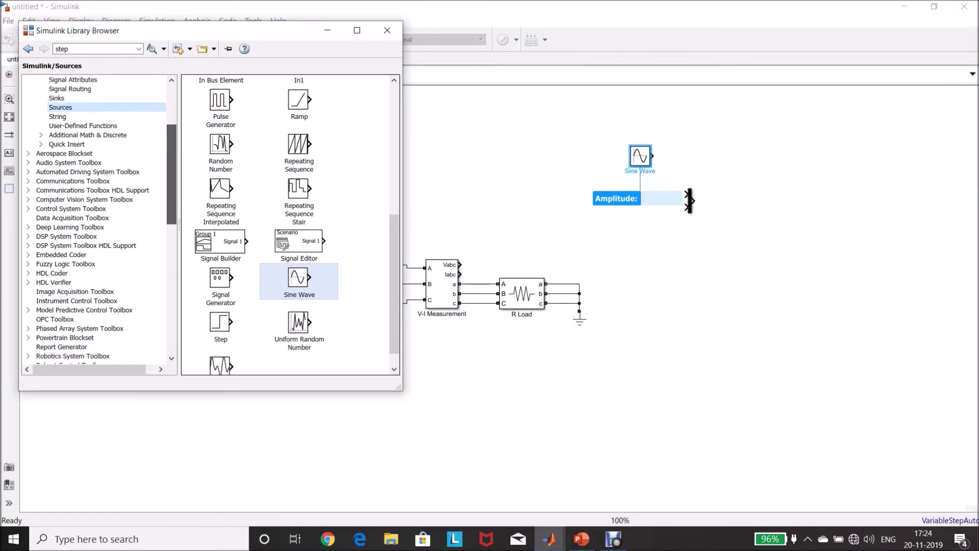
pyautogui.scroll(-5, 97, 219)
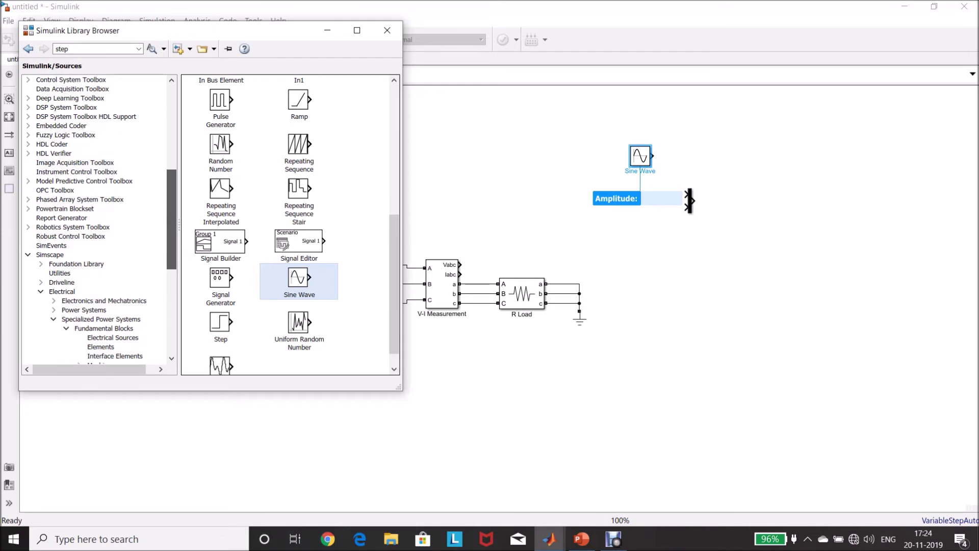
pyautogui.scroll(-1, 102, 281)
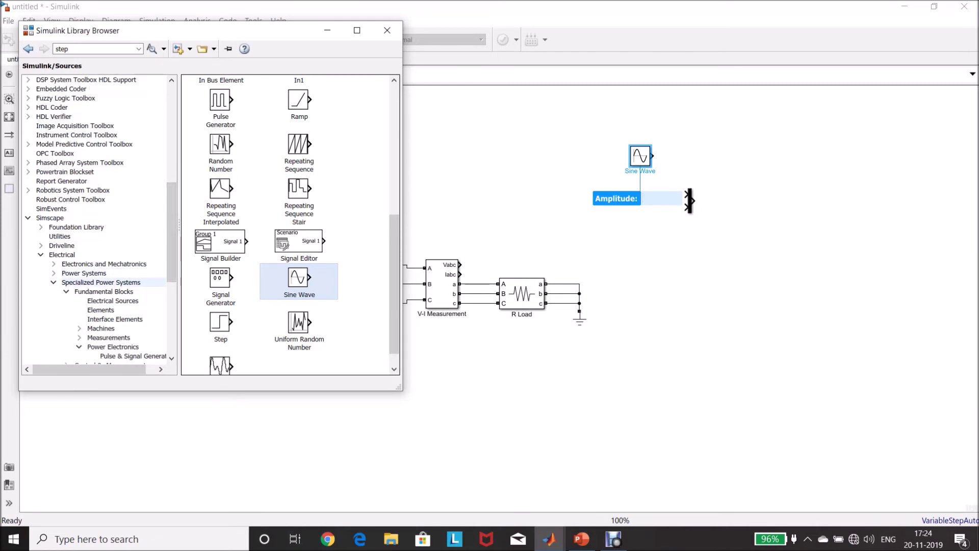
pyautogui.click(100, 282)
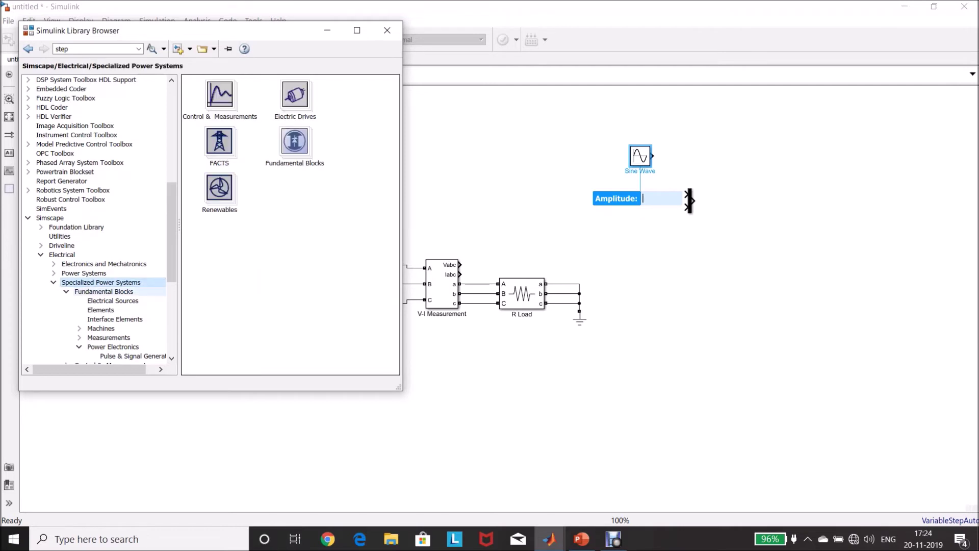
pyautogui.click(112, 346)
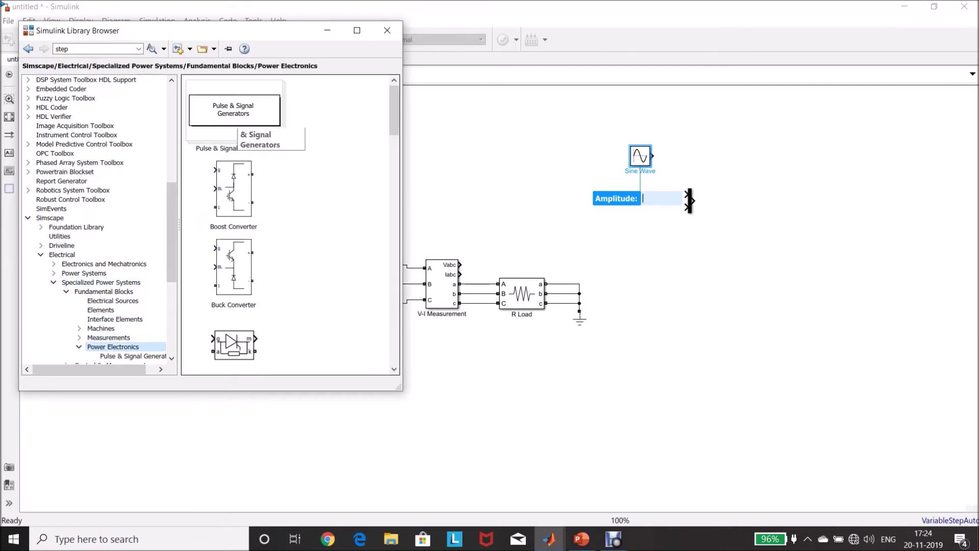
pyautogui.doubleClick(233, 110)
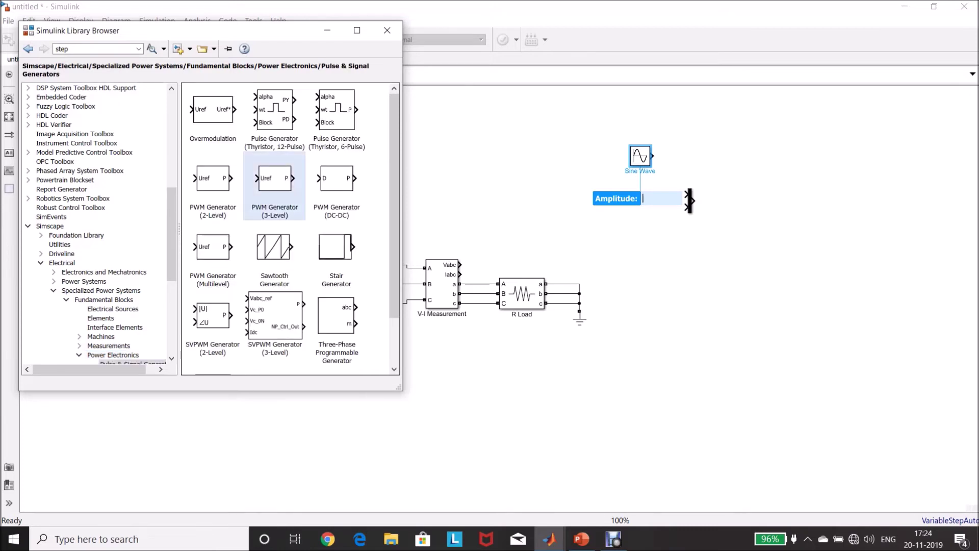
pyautogui.moveTo(274, 178); pyautogui.dragTo(762, 201)
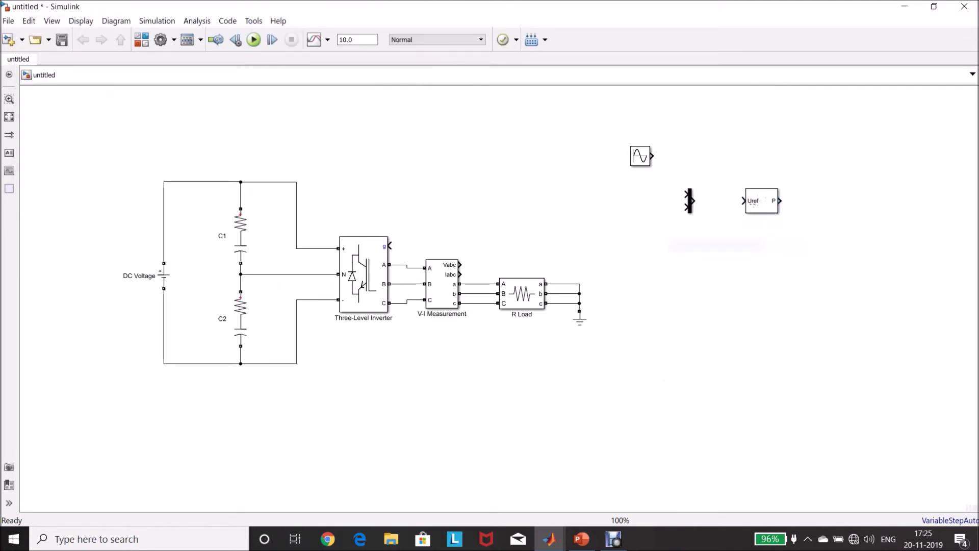
# Rename the Sine Wave block as Vref_A
pyautogui.click(640, 156)
pyautogui.click(638, 170)
pyautogui.press('BackSpace')
pyautogui.press('BackSpace')
pyautogui.press('BackSpace')
pyautogui.press('BackSpace')
pyautogui.press('Delete')
pyautogui.press('Delete')
pyautogui.press('Delete')
pyautogui.press('Delete')
pyautogui.write('Vief')
pyautogui.write('_A')
pyautogui.press('Escape')
# Set the frequency of the Vref_A sine wave to 2*pi*50 rad/sec
pyautogui.doubleClick(640, 156)
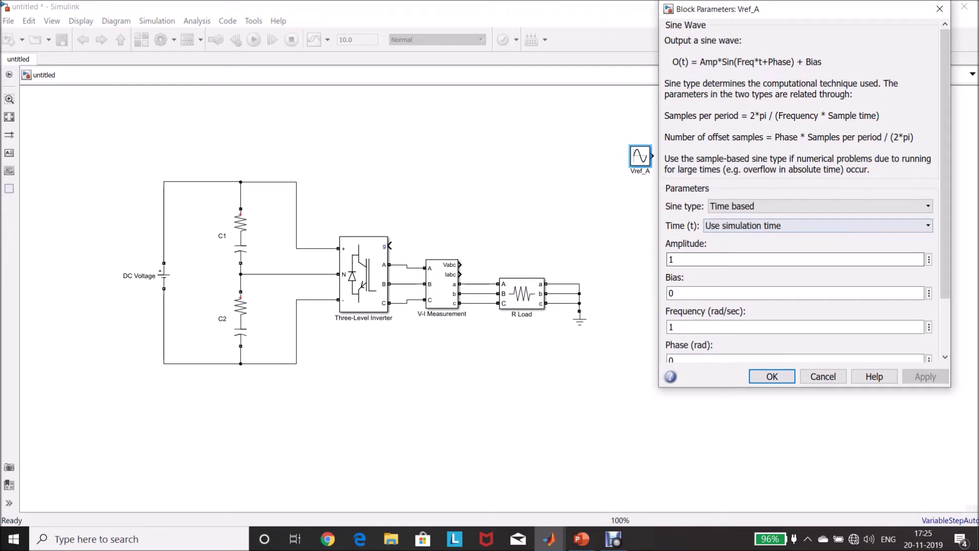
pyautogui.scroll(-3, 801, 204)
pyautogui.moveTo(945, 213); pyautogui.dragTo(945, 217)
pyautogui.hotkey('ctrl', 'a')
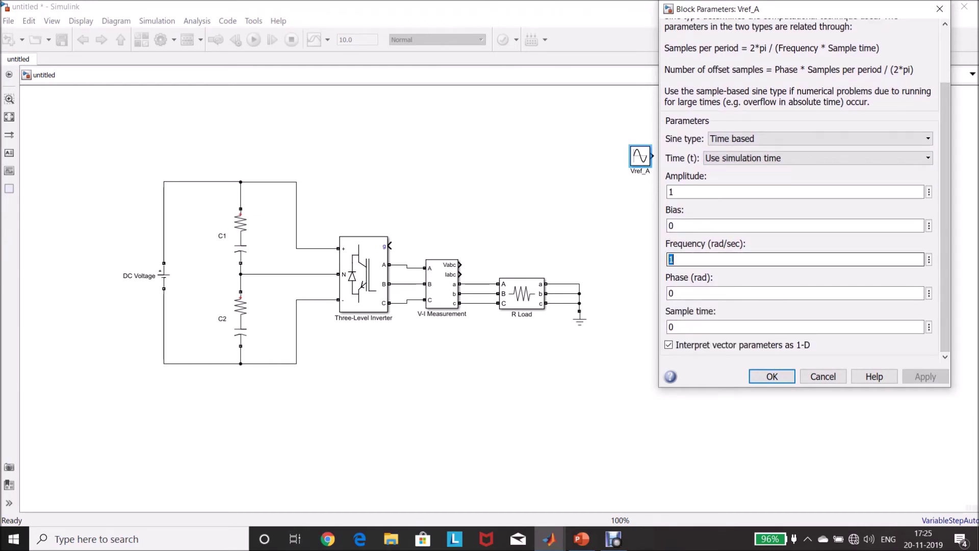
pyautogui.write('2')
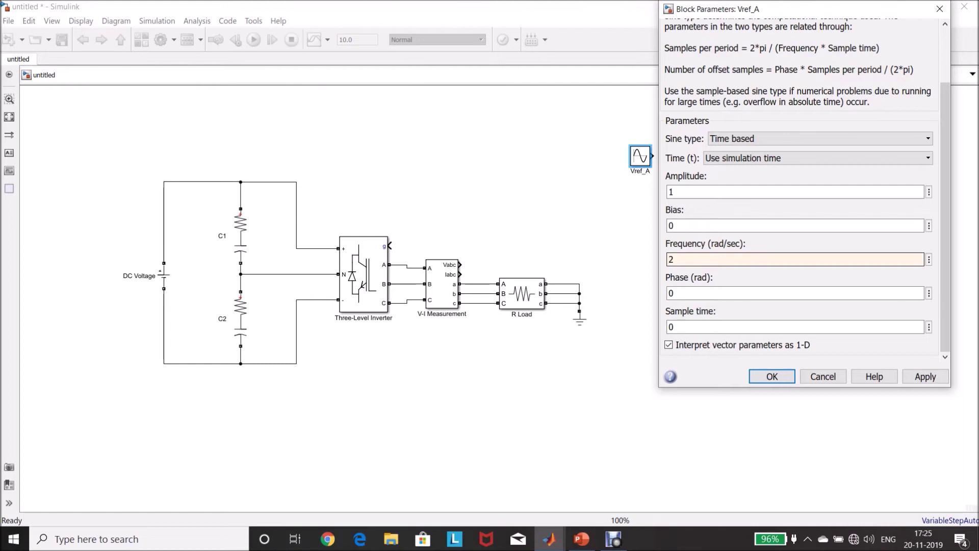
pyautogui.write('*pi*50')
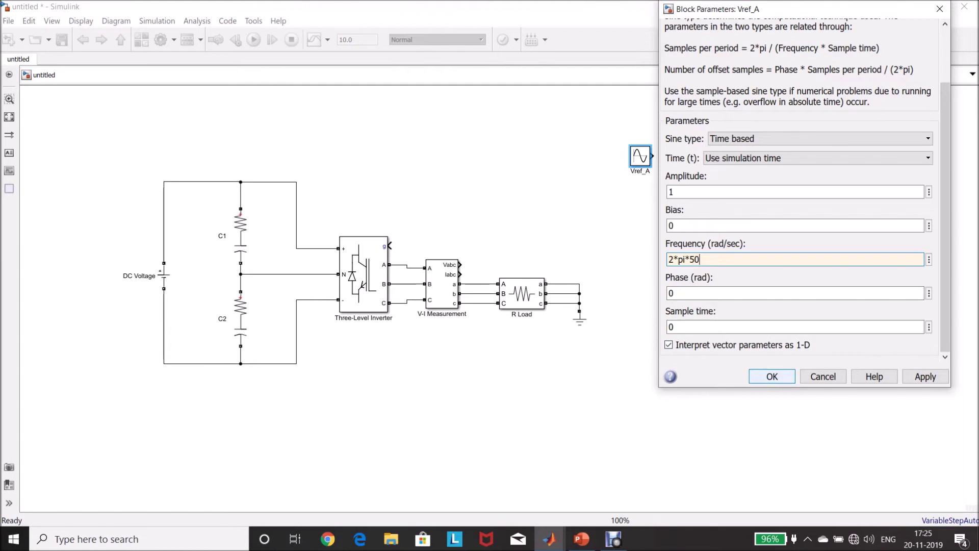
pyautogui.press('Return')
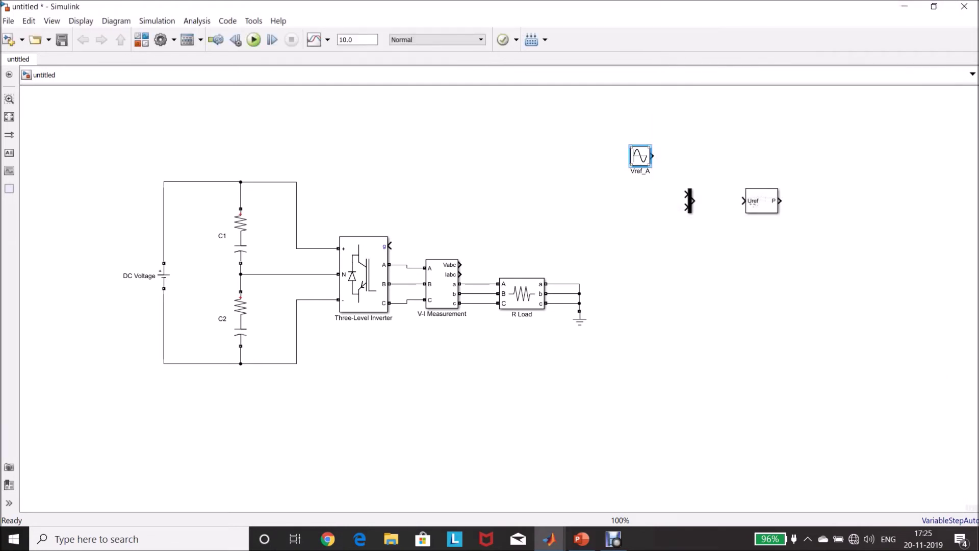
# Duplicate the Vref_A block directly below itself and name the copy Vref_B
pyautogui.moveTo(640, 155); pyautogui.dragTo(640, 194)
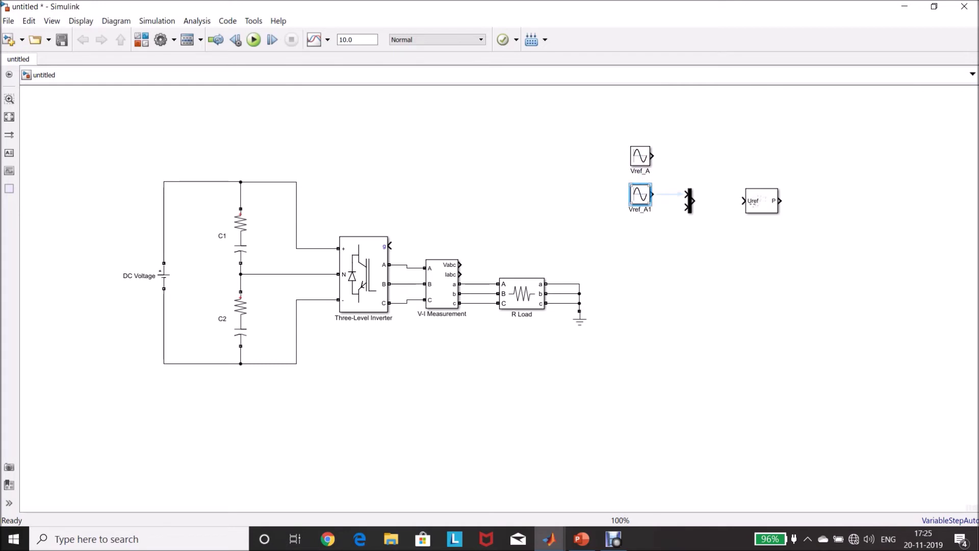
pyautogui.press('BackSpace')
pyautogui.press('BackSpace')
pyautogui.write('B')
# Set the phase of the Vref_B sine wave to 2*pi/3 rad
pyautogui.doubleClick(640, 194)
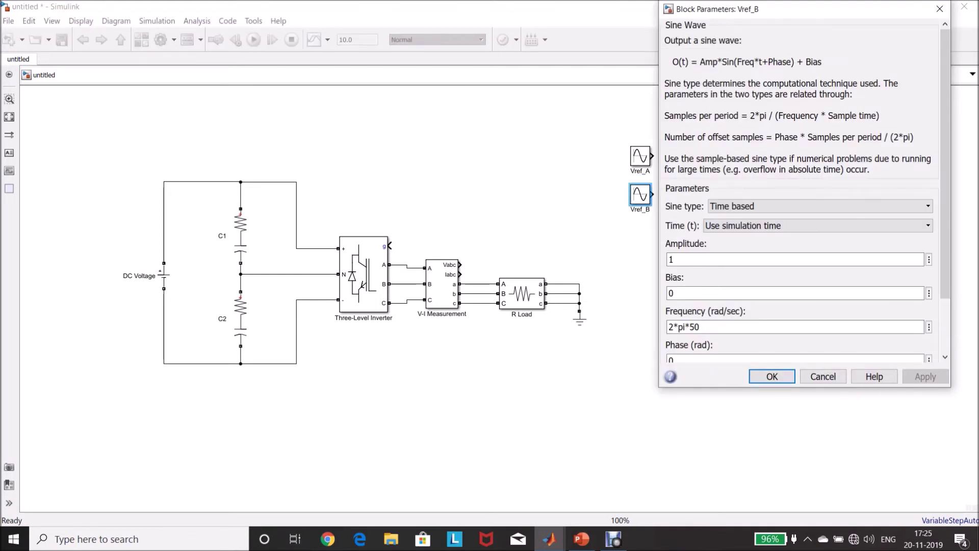
pyautogui.moveTo(944, 164); pyautogui.dragTo(945, 217)
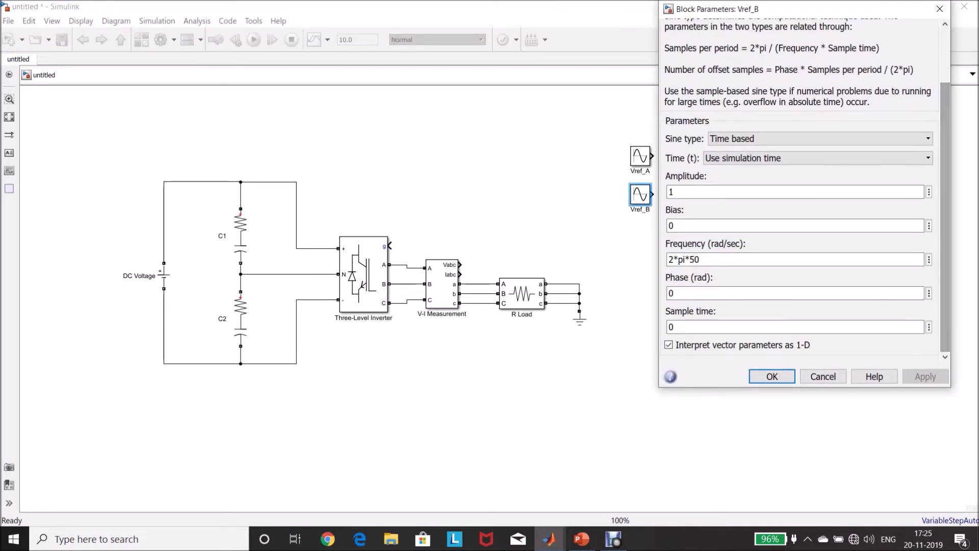
pyautogui.doubleClick(672, 293)
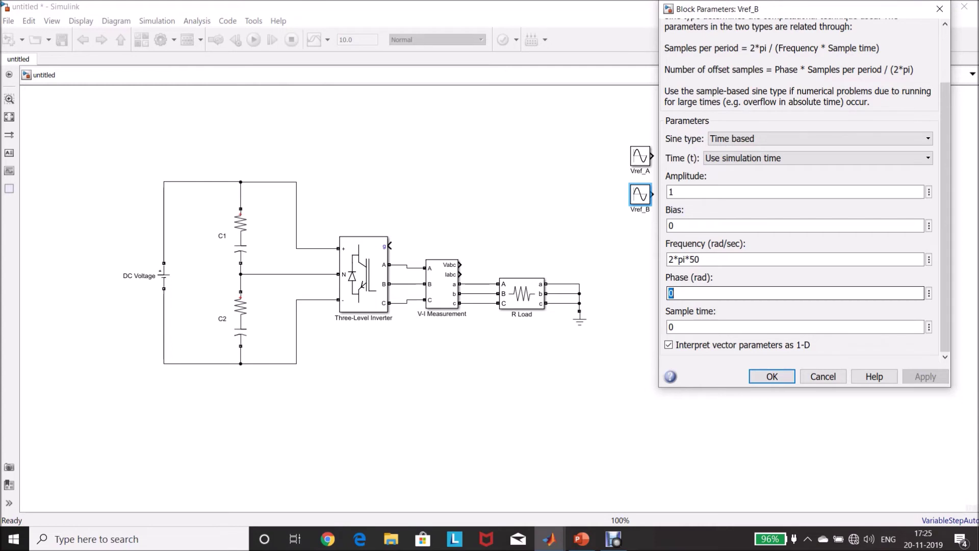
pyautogui.write('2')
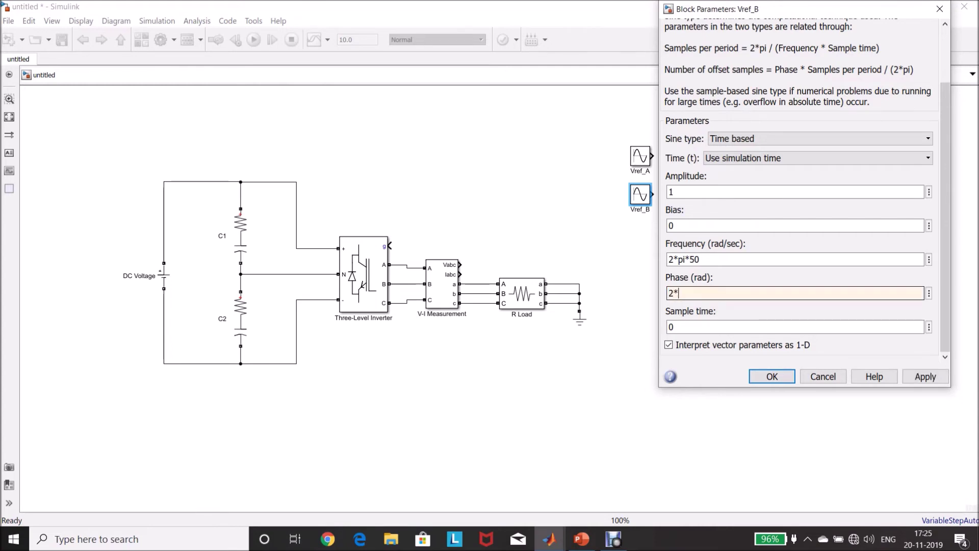
pyautogui.write('*pi')
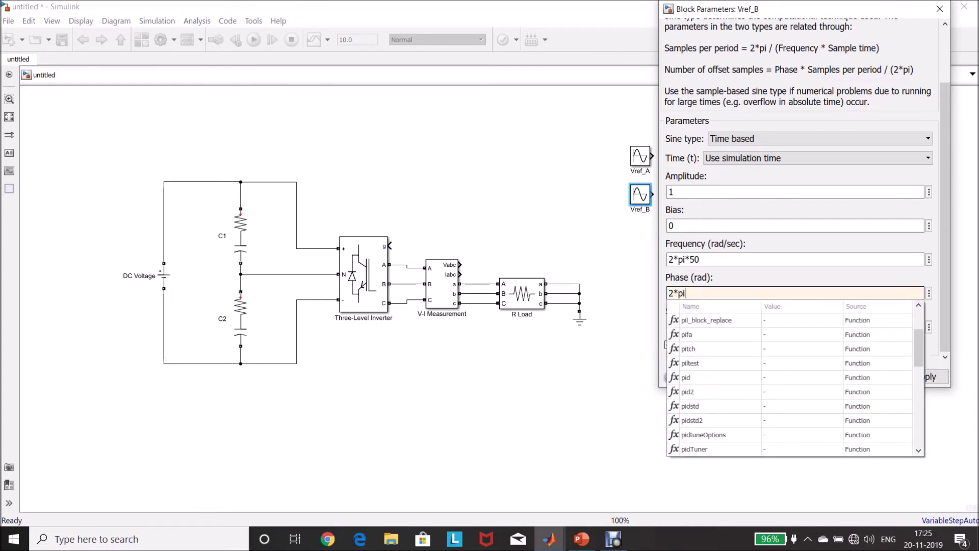
pyautogui.write('/3')
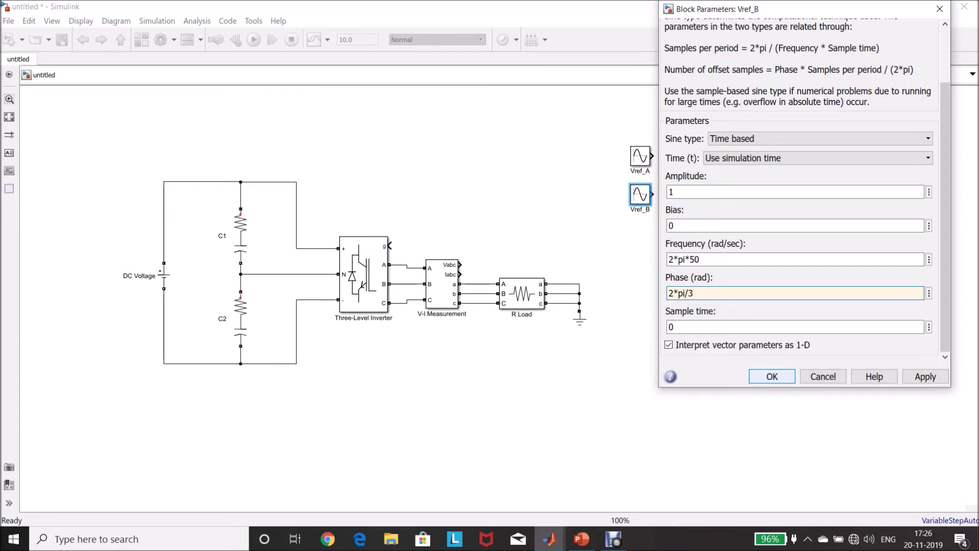
pyautogui.press('Return')
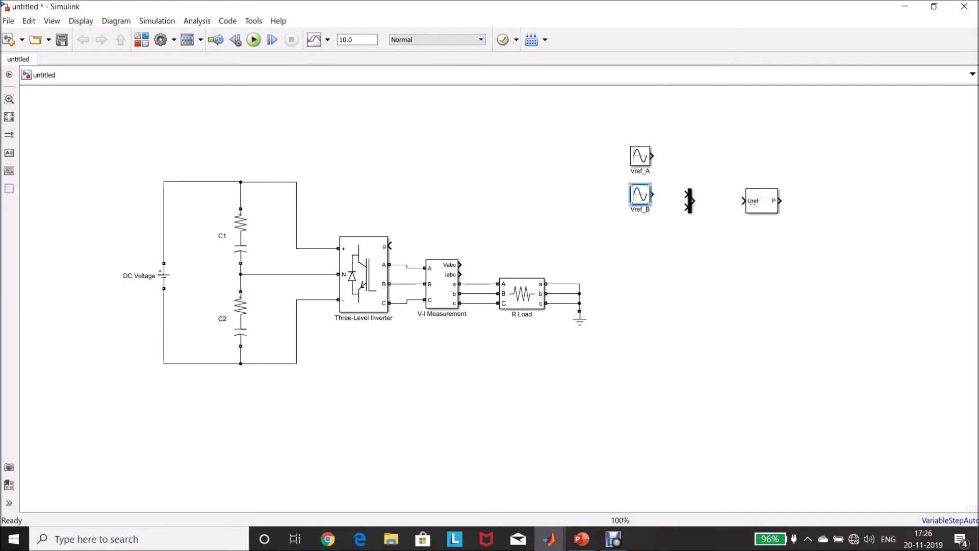
# Duplicate the Vref_B block directly below itself and name the copy Vref_C
pyautogui.keyDown('ctrl'); pyautogui.moveTo(641, 194); pyautogui.dragTo(640, 232); pyautogui.keyUp('ctrl')
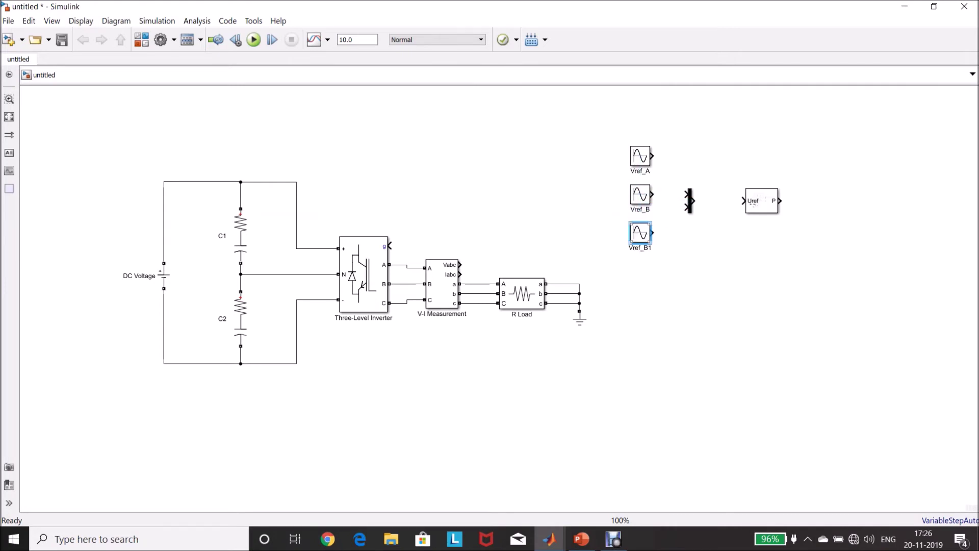
pyautogui.click(648, 248)
pyautogui.press('BackSpace')
pyautogui.press('BackSpace')
pyautogui.write('C')
pyautogui.click(747, 291)
# Set the phase of the Vref_C sine wave to 4*pi/3 rad
pyautogui.doubleClick(640, 233)
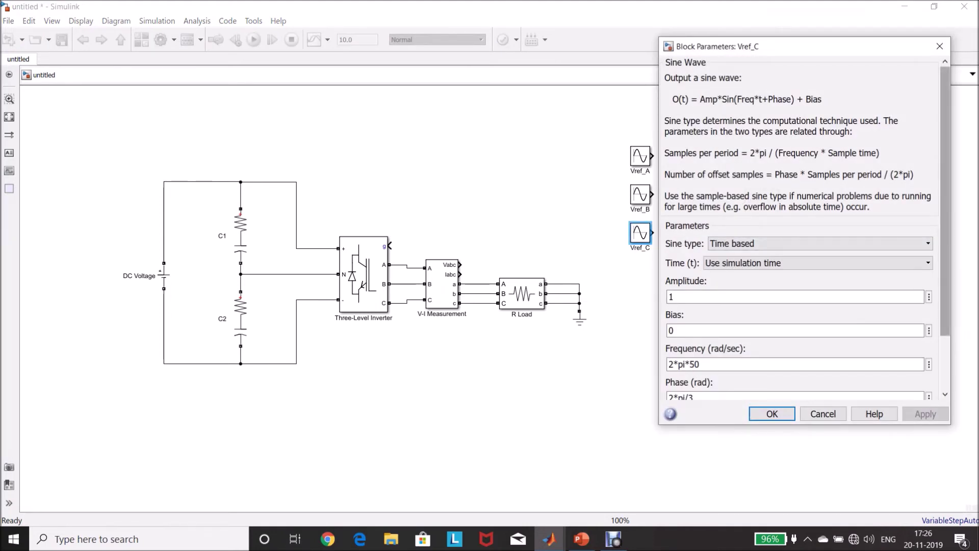
pyautogui.scroll(-2, 943, 252)
pyautogui.moveTo(668, 330); pyautogui.dragTo(694, 330)
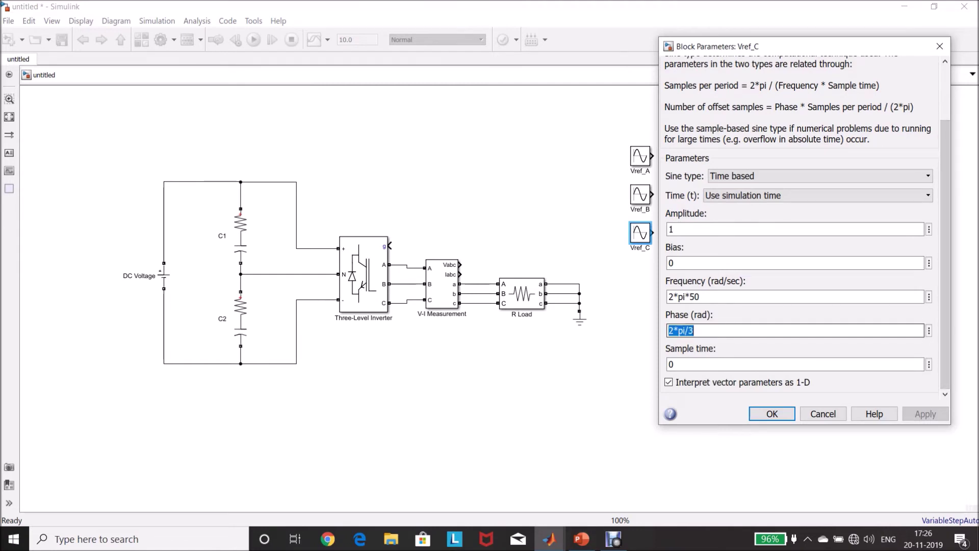
pyautogui.click(684, 331)
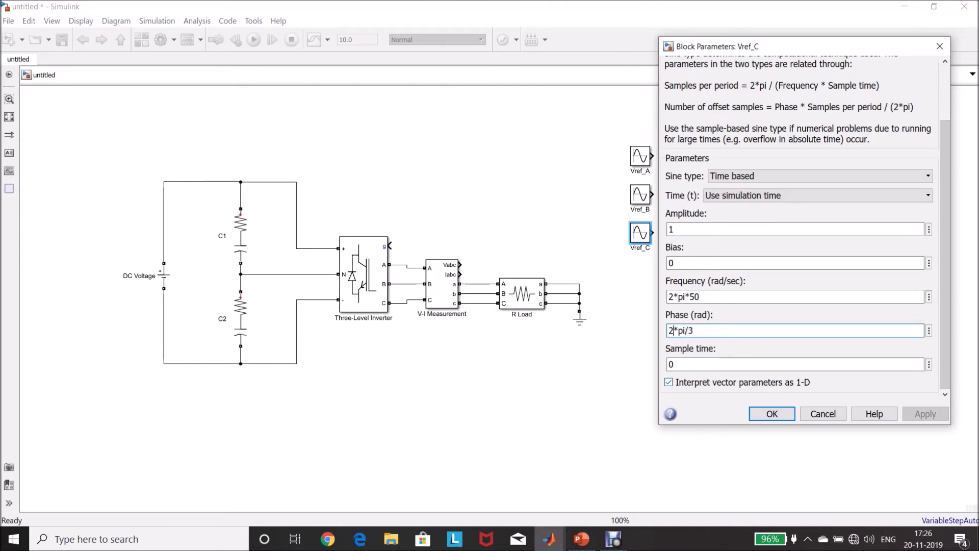
pyautogui.press('BackSpace')
pyautogui.write('4')
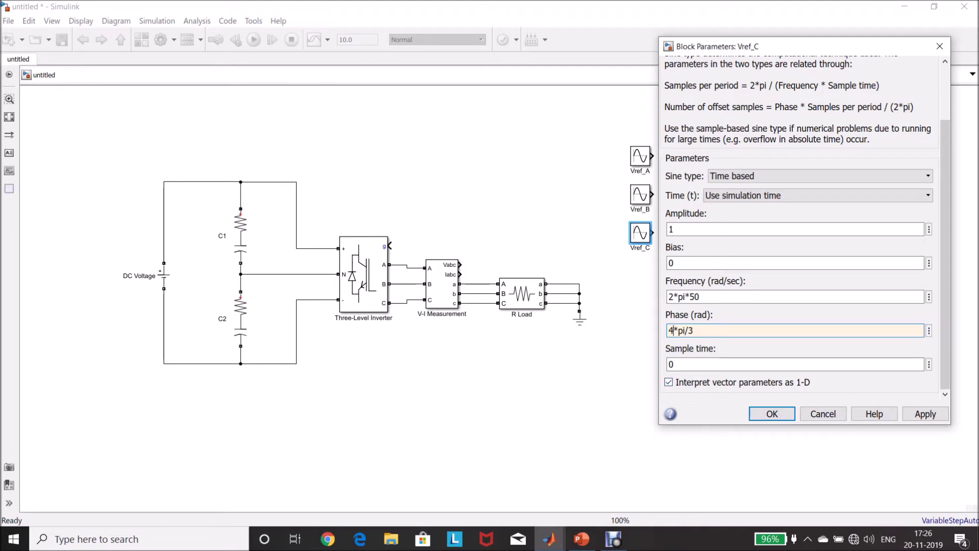
pyautogui.click(772, 413)
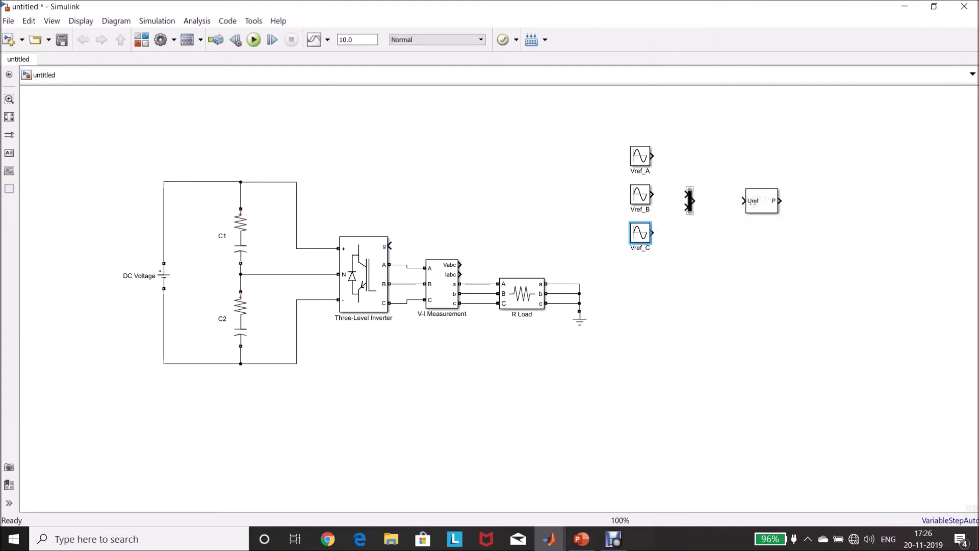
# Set the Mux block's number of inputs to 3
pyautogui.doubleClick(690, 200)
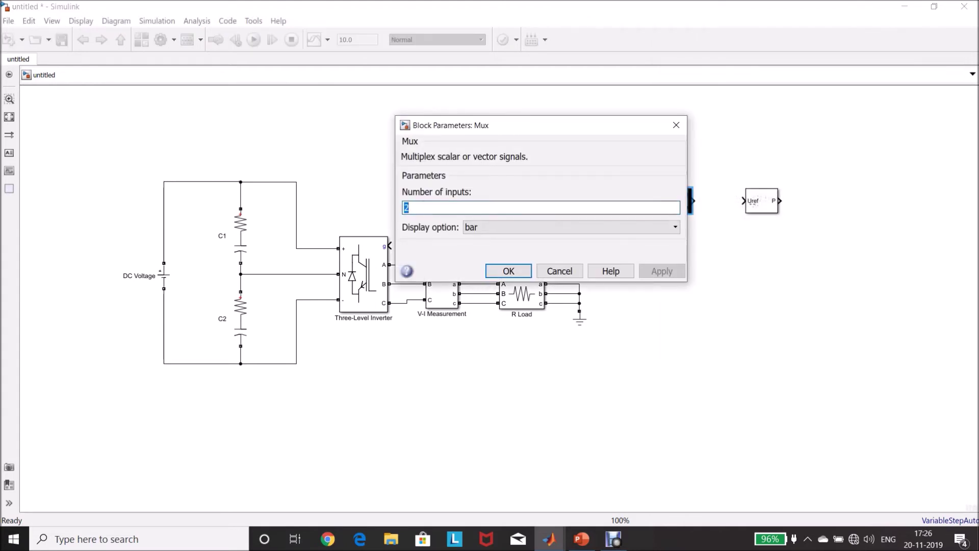
pyautogui.write('3')
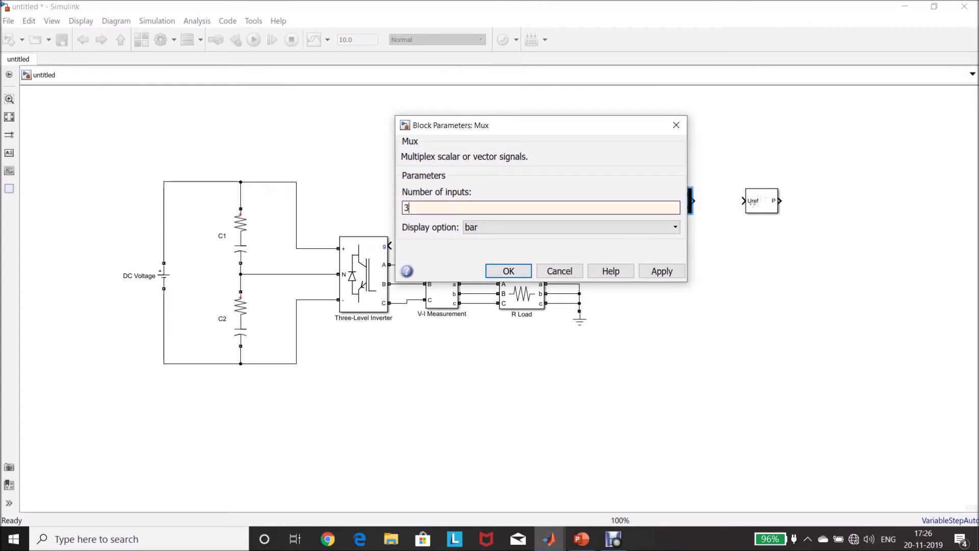
pyautogui.click(508, 271)
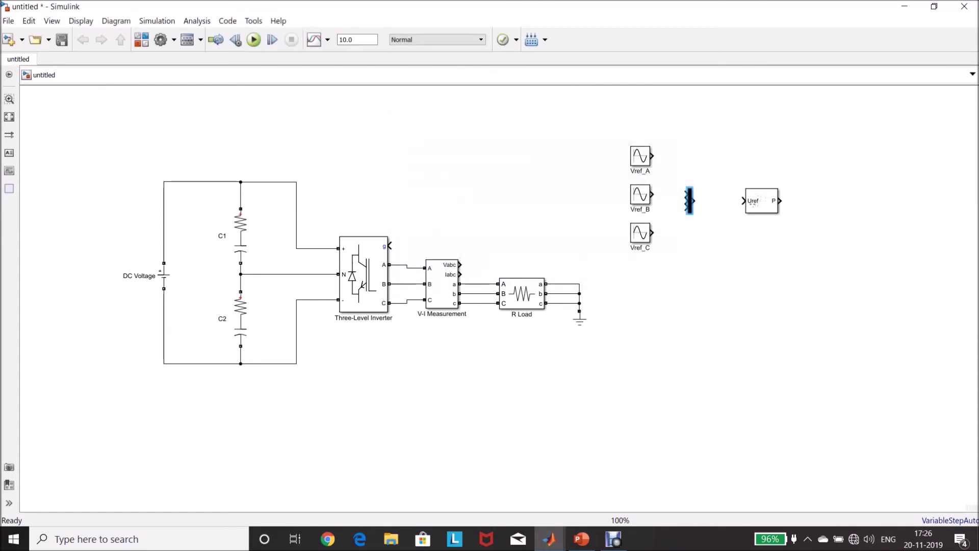
# Wire Vref_A, Vref_B and Vref_C into the Mux and connect its output to the aligned PWM Generator's Uref input
pyautogui.moveTo(652, 233); pyautogui.dragTo(689, 194)
pyautogui.moveTo(653, 156); pyautogui.dragTo(686, 188)
pyautogui.moveTo(761, 201); pyautogui.dragTo(752, 193)
pyautogui.moveTo(692, 194); pyautogui.dragTo(735, 194)
pyautogui.click(689, 195)
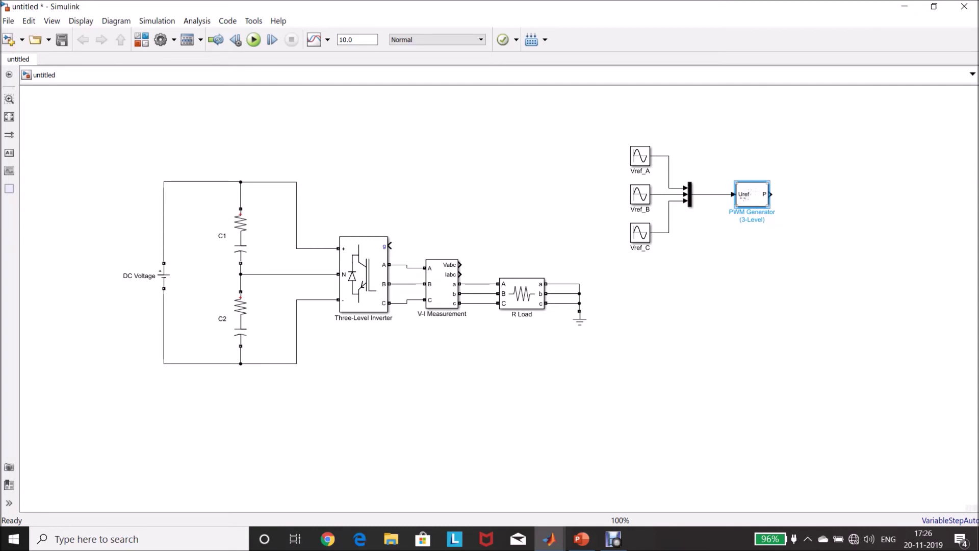
# Set the three-level PWM Generator's carrier frequency to 27*50*3 Hz
pyautogui.doubleClick(751, 194)
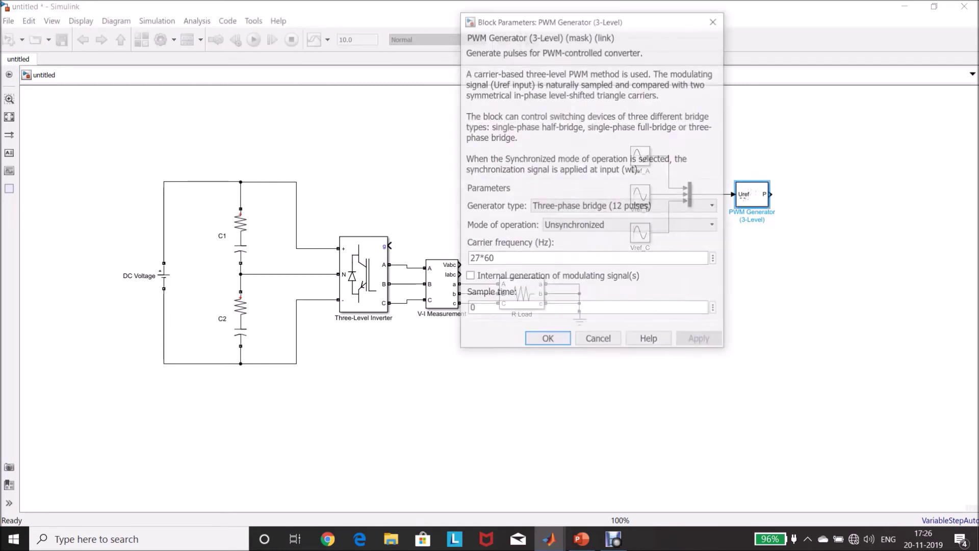
pyautogui.click(480, 259)
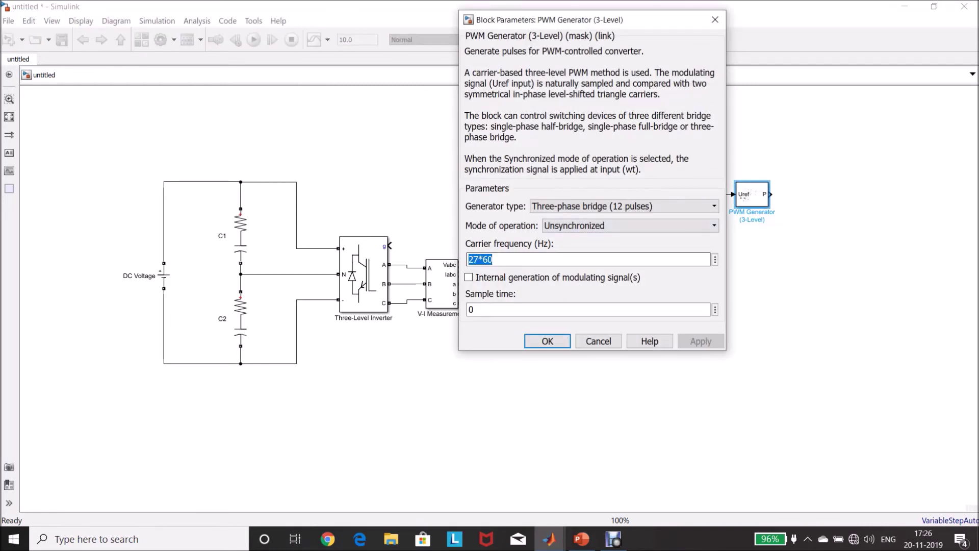
pyautogui.click(493, 259)
pyautogui.press('BackSpace')
pyautogui.press('BackSpace')
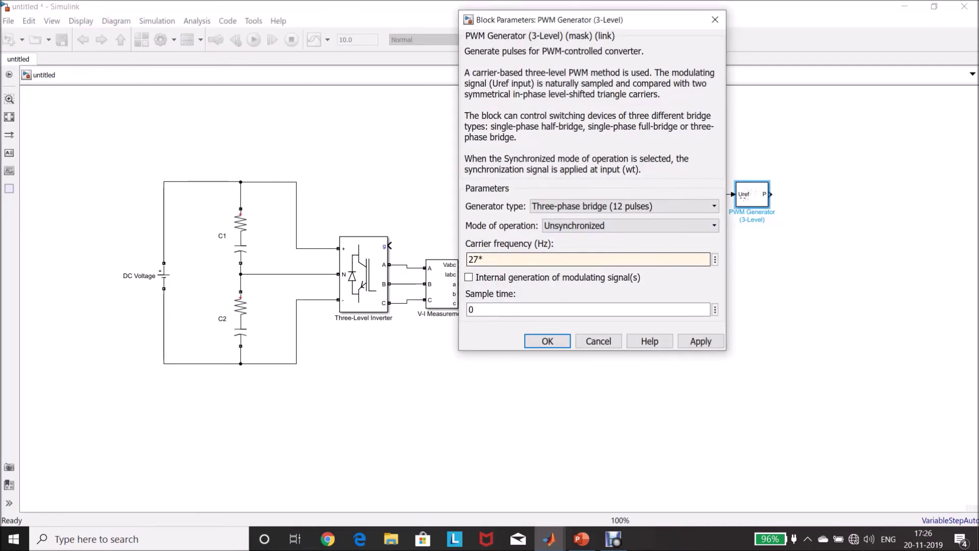
pyautogui.write('50*3')
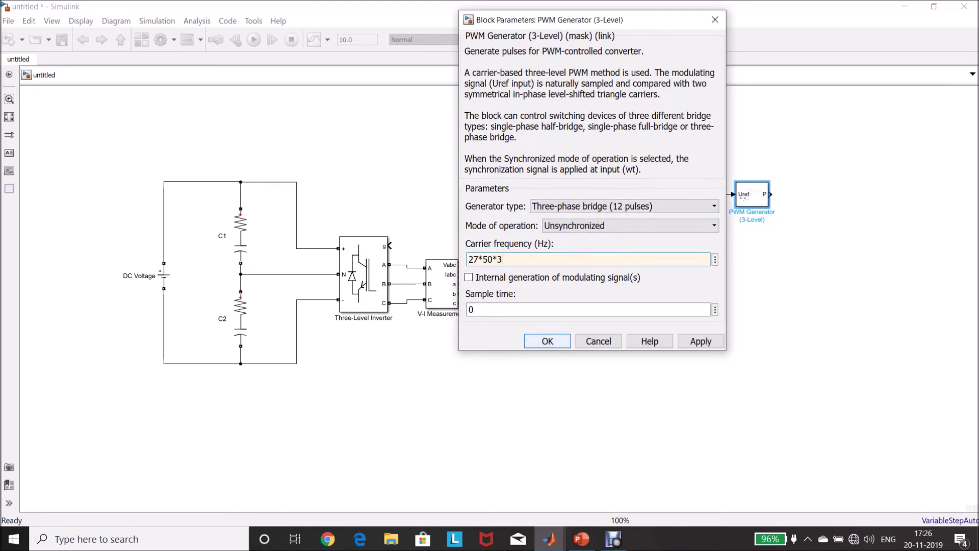
pyautogui.press('Return')
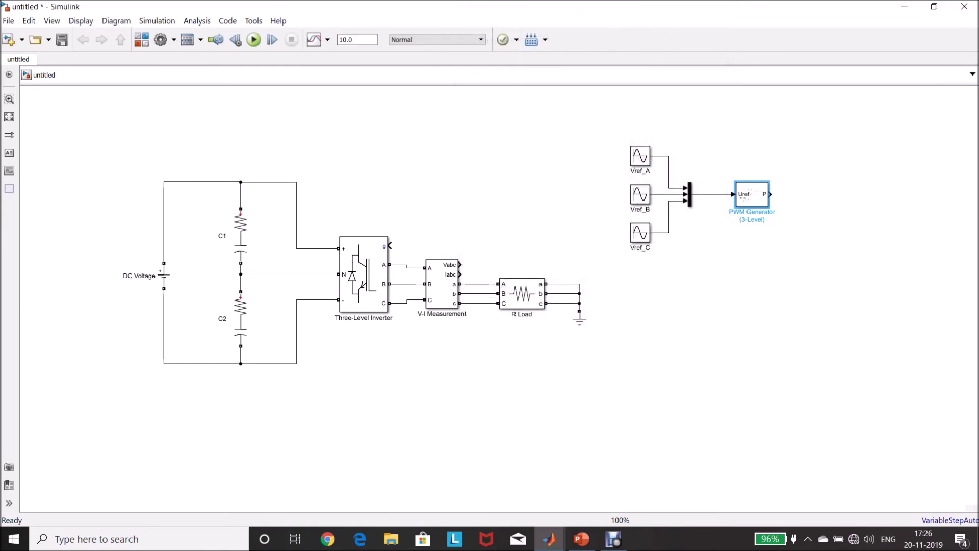
# Group the three Vref sources, the Mux and the PWM Generator into one subsystem and widen its block
pyautogui.moveTo(605, 121); pyautogui.dragTo(797, 269)
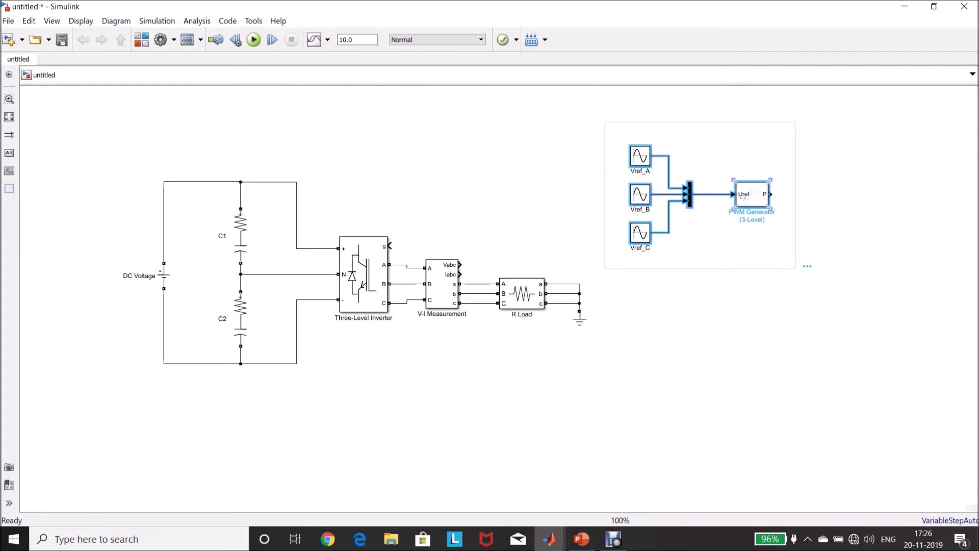
pyautogui.rightClick(756, 199)
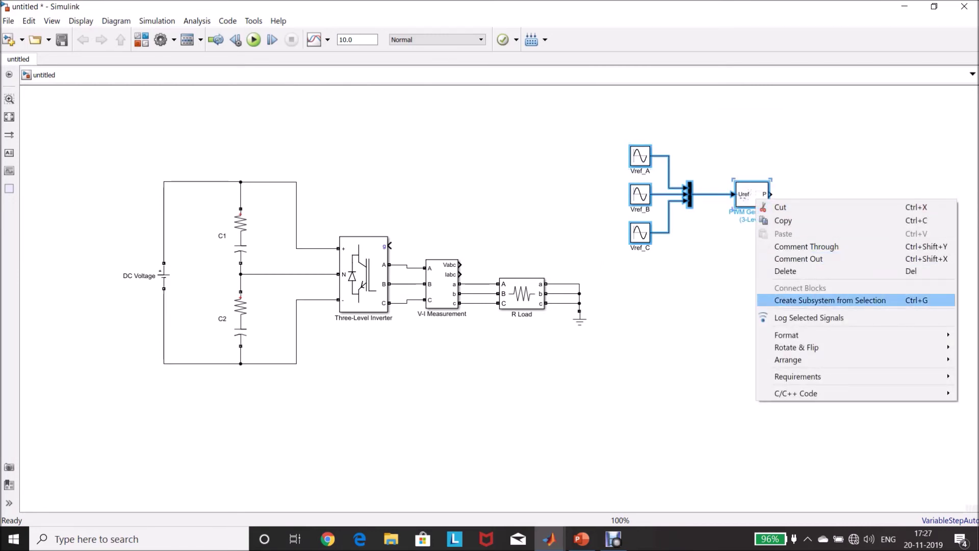
pyautogui.press('Return')
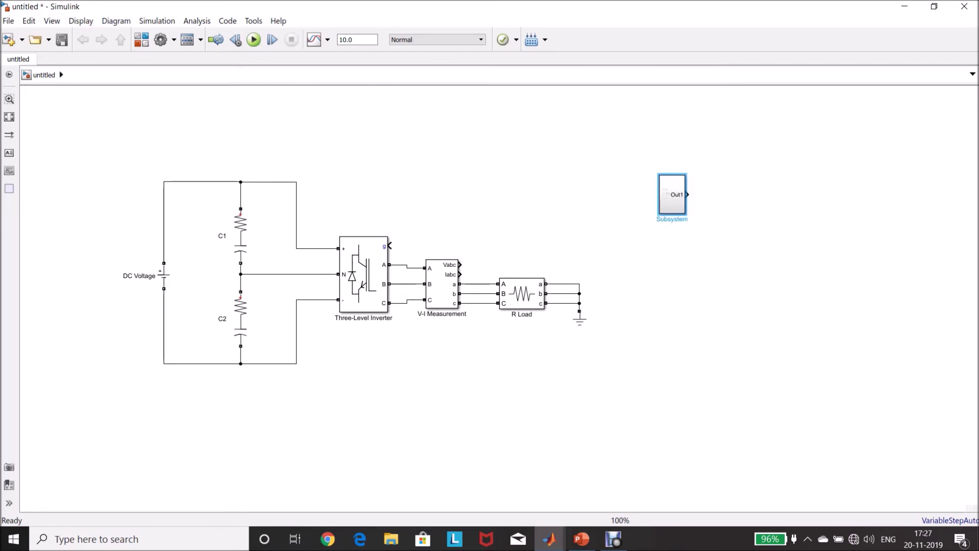
pyautogui.moveTo(685, 213); pyautogui.dragTo(730, 214)
# Rename the new subsystem SPWM Controls
pyautogui.click(711, 219)
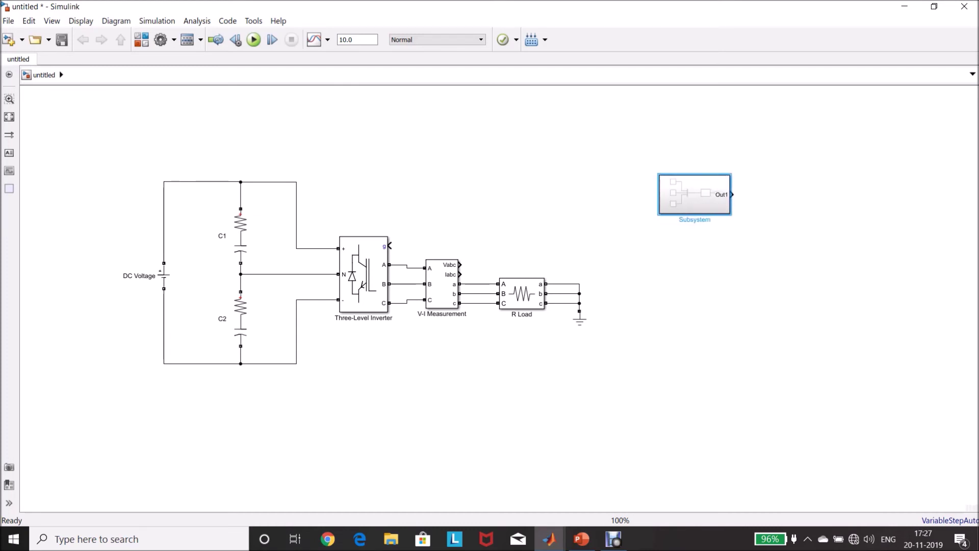
pyautogui.press('BackSpace')
pyautogui.press('BackSpace')
pyautogui.press('BackSpace')
pyautogui.press('BackSpace')
pyautogui.press('BackSpace')
pyautogui.press('BackSpace')
pyautogui.press('BackSpace')
pyautogui.press('BackSpace')
pyautogui.press('BackSpace')
pyautogui.write('SPWM Controls')
# Inside SPWM Controls, move the output port farther from the PWM Generator and rename it Pulse
pyautogui.doubleClick(694, 194)
pyautogui.click(574, 293)
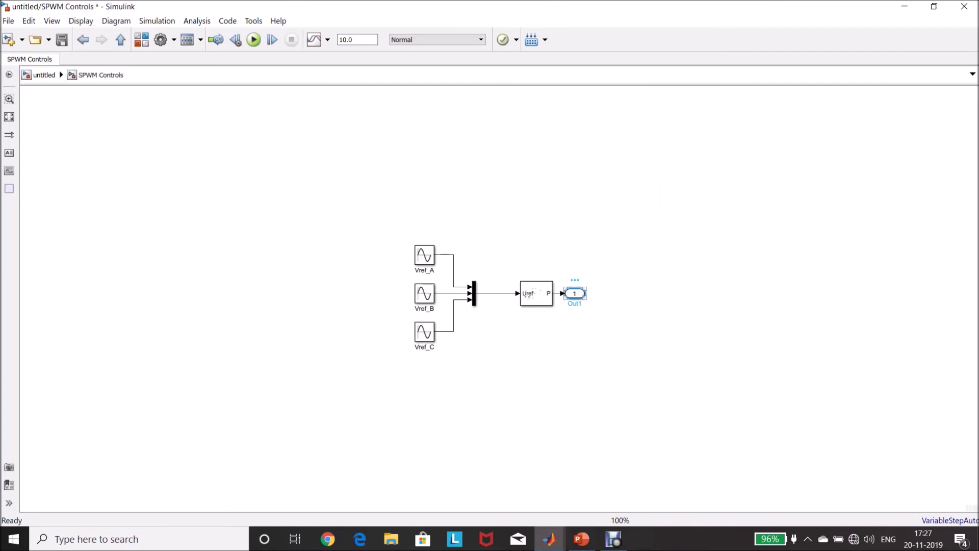
pyautogui.moveTo(574, 294); pyautogui.dragTo(613, 293)
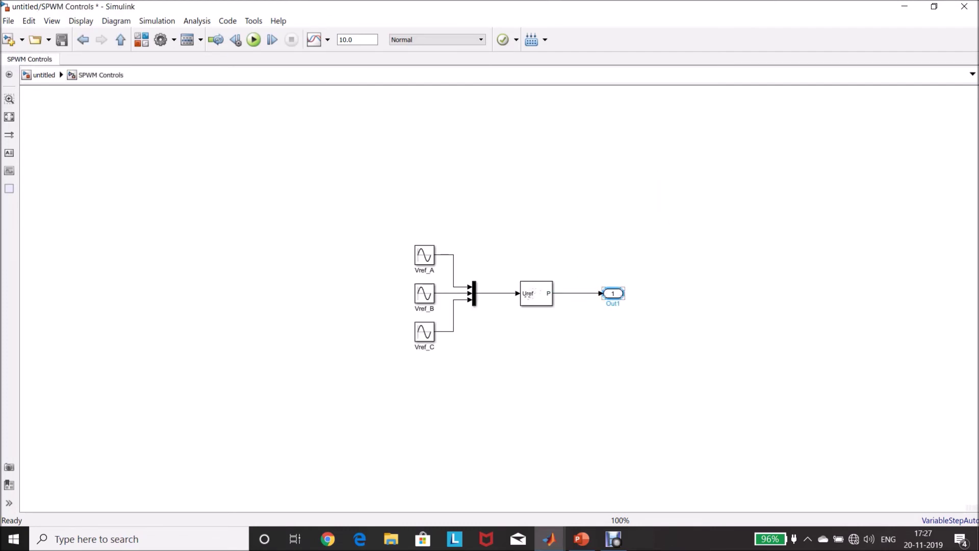
pyautogui.press('BackSpace')
pyautogui.press('BackSpace')
pyautogui.write('ulse')
pyautogui.press('Escape')
# In the top-level model, place SPWM Controls above the V-I Measurement, rotated 180 degrees, and wire Pulse to the inverter's g input
pyautogui.click(121, 40)
pyautogui.moveTo(694, 194); pyautogui.dragTo(413, 158)
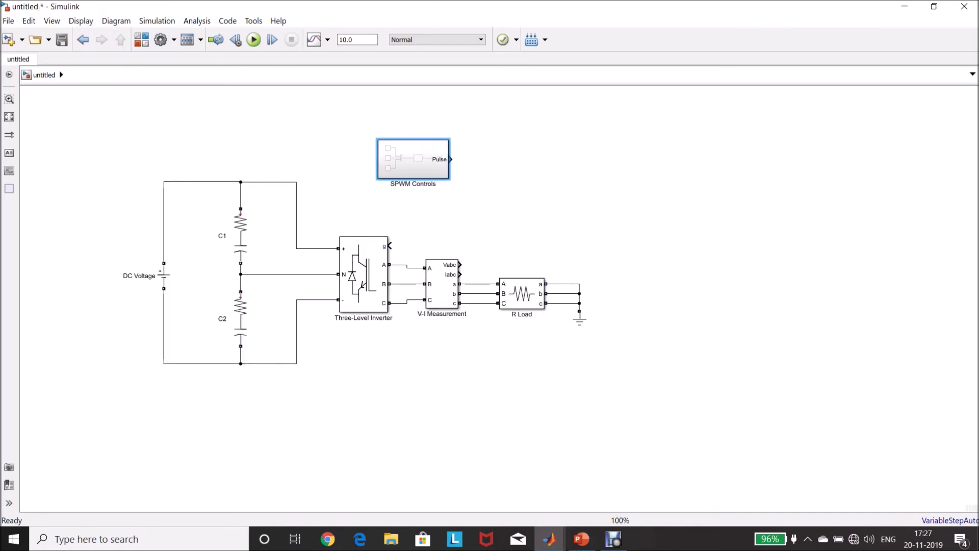
pyautogui.hotkey('ctrl', 'r')
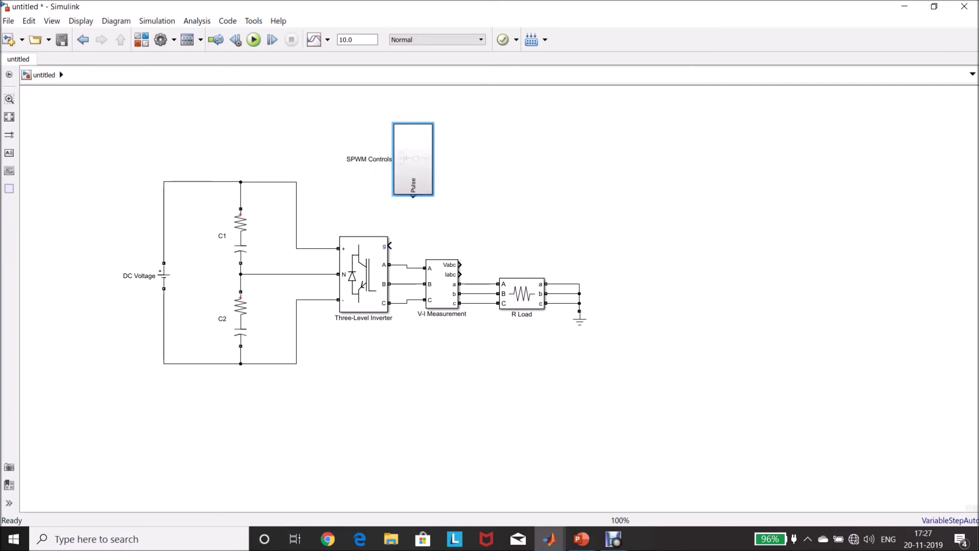
pyautogui.hotkey('ctrl', 'r')
pyautogui.moveTo(413, 159); pyautogui.dragTo(390, 246)
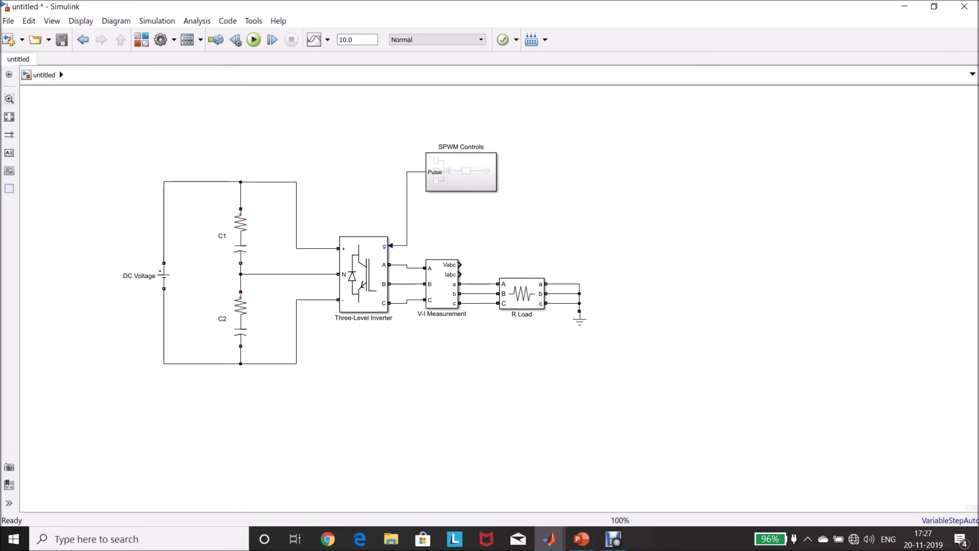
pyautogui.press('Escape')
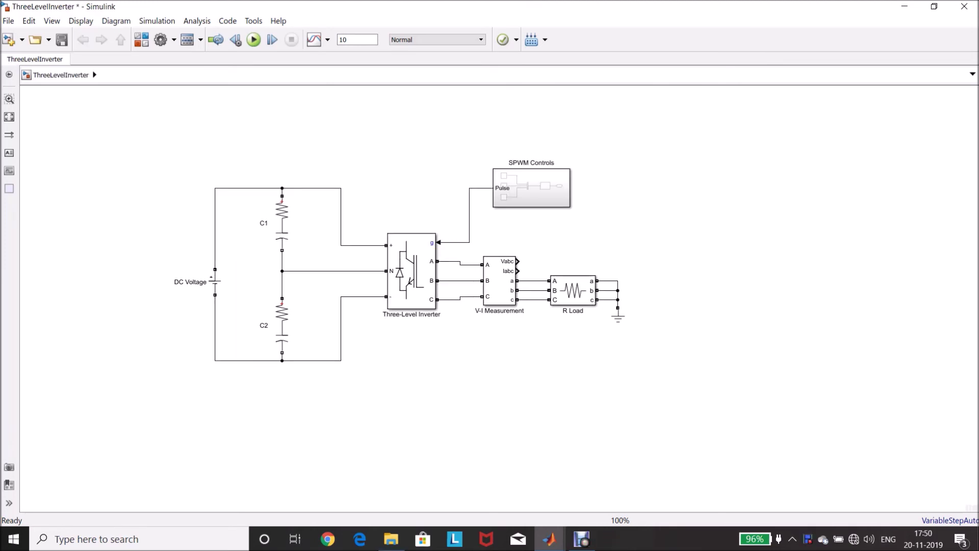
# Add a Scope from Simulink's Commonly Used Blocks just above the R Load
pyautogui.click(500, 281)
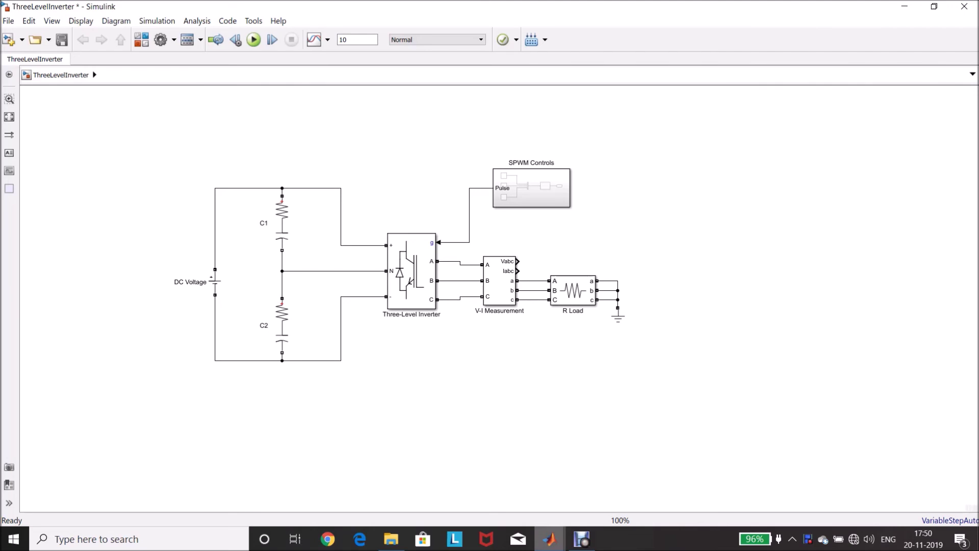
pyautogui.click(549, 539)
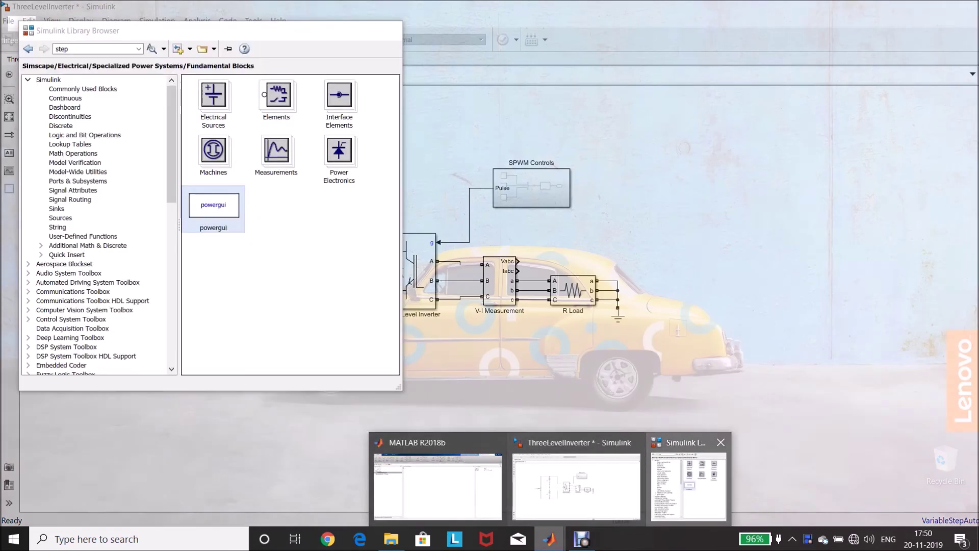
pyautogui.click(689, 485)
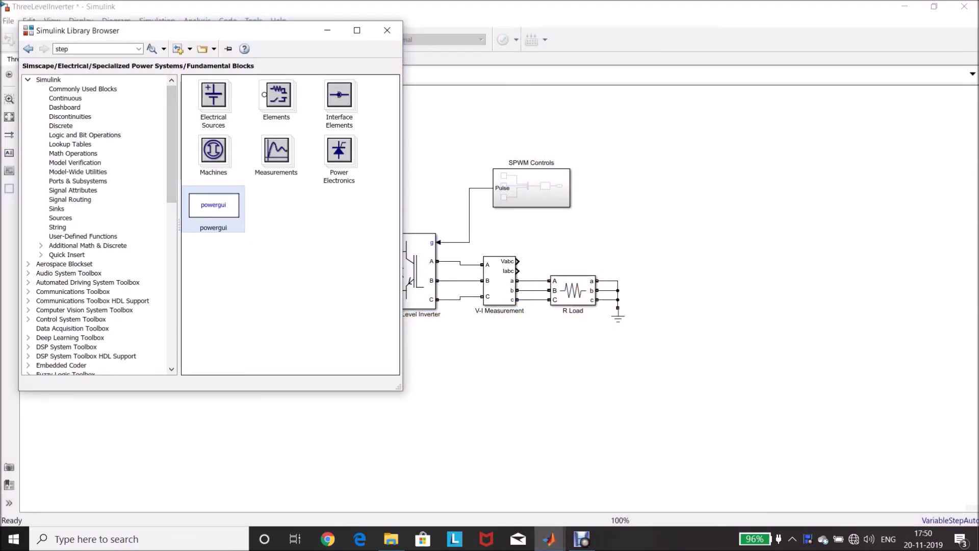
pyautogui.click(48, 79)
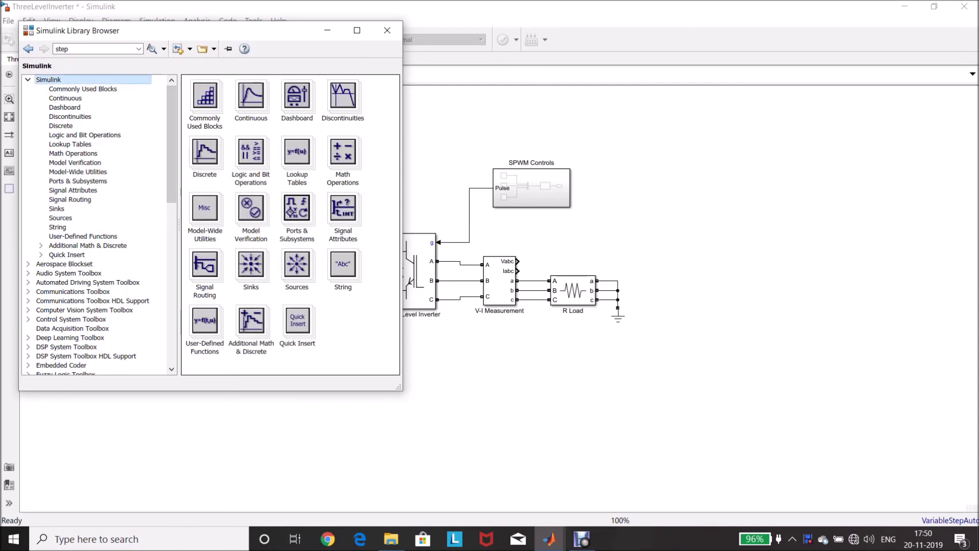
pyautogui.click(82, 88)
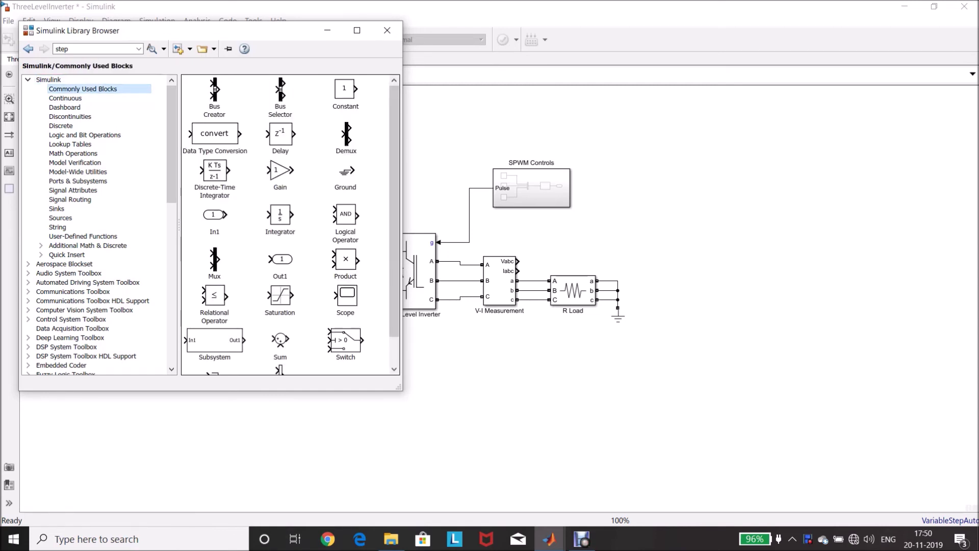
pyautogui.moveTo(345, 296); pyautogui.dragTo(553, 248)
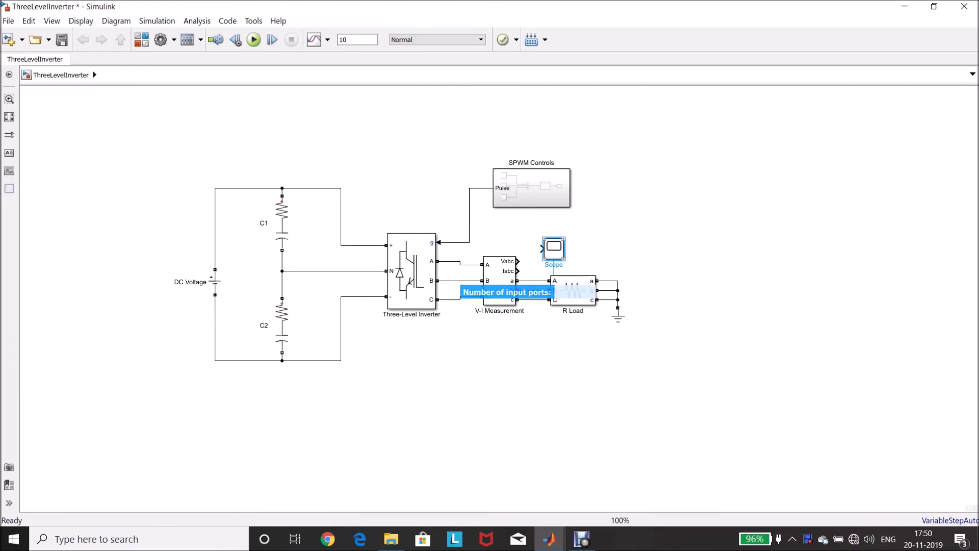
# Configure the Scope with 2 input ports and a layout of two stacked displays
pyautogui.doubleClick(554, 249)
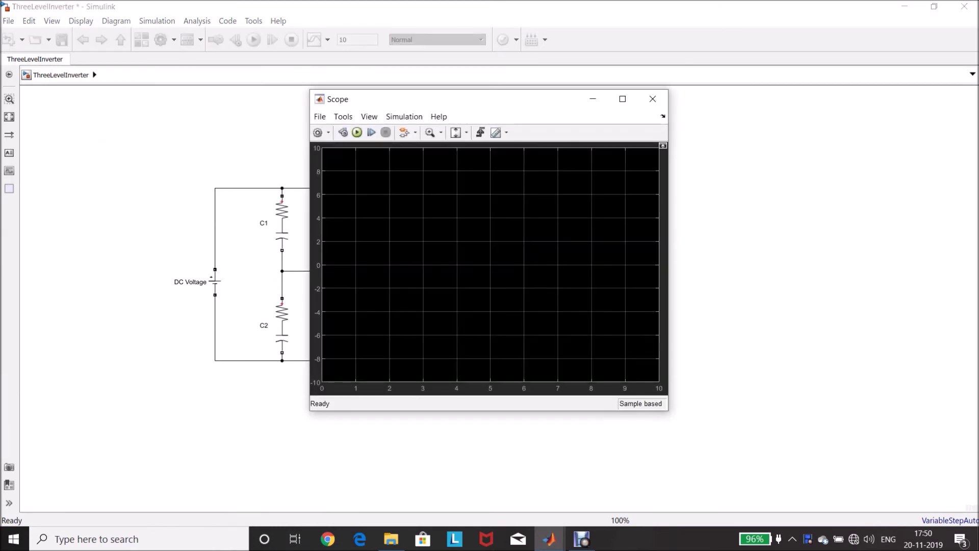
pyautogui.click(318, 132)
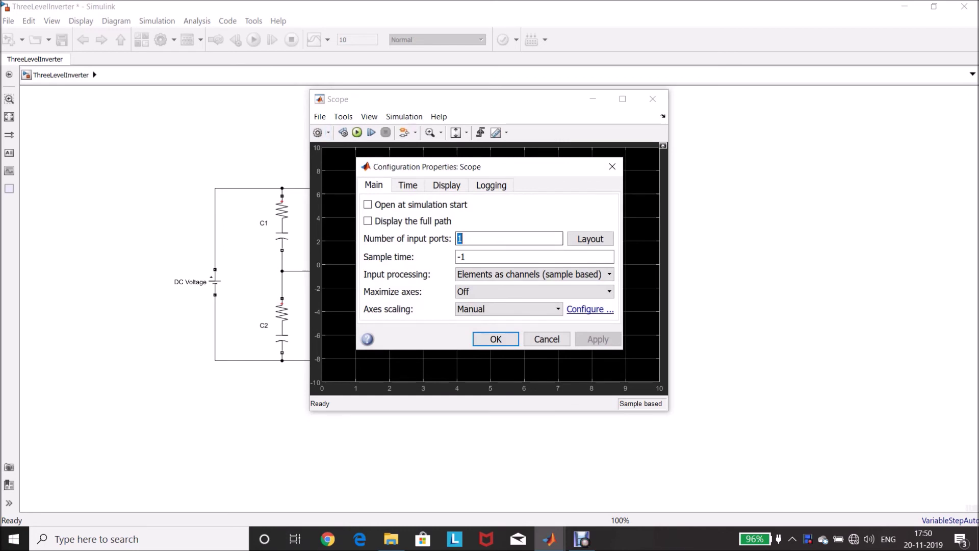
pyautogui.write('2')
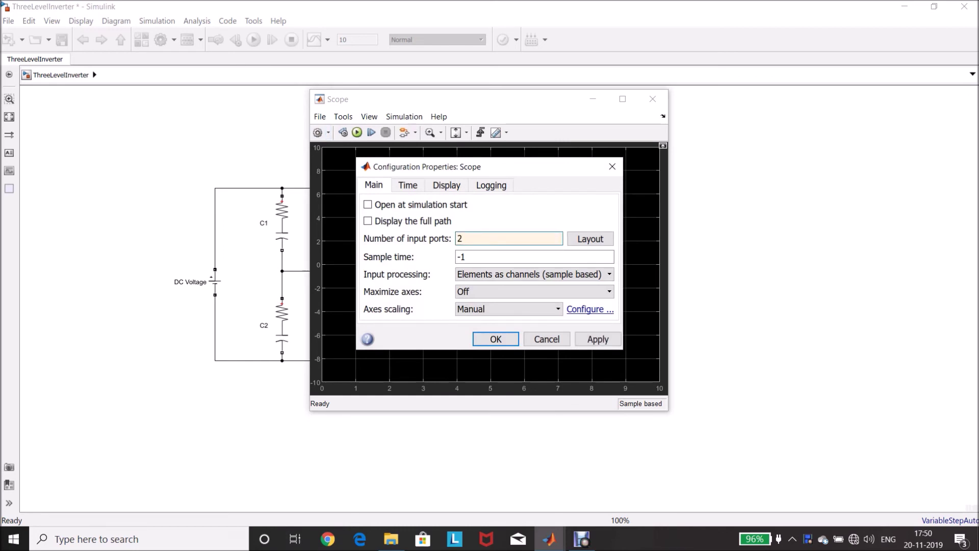
pyautogui.click(590, 239)
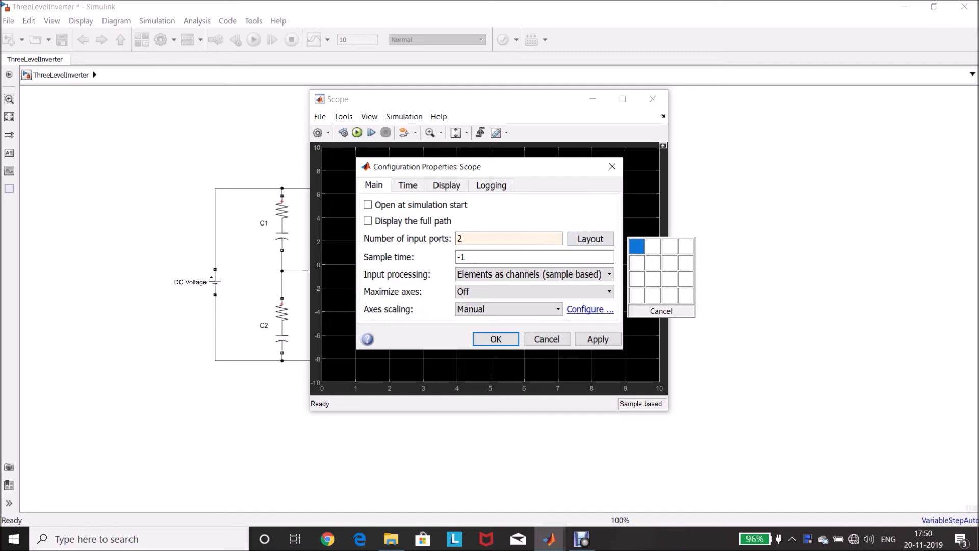
pyautogui.click(637, 262)
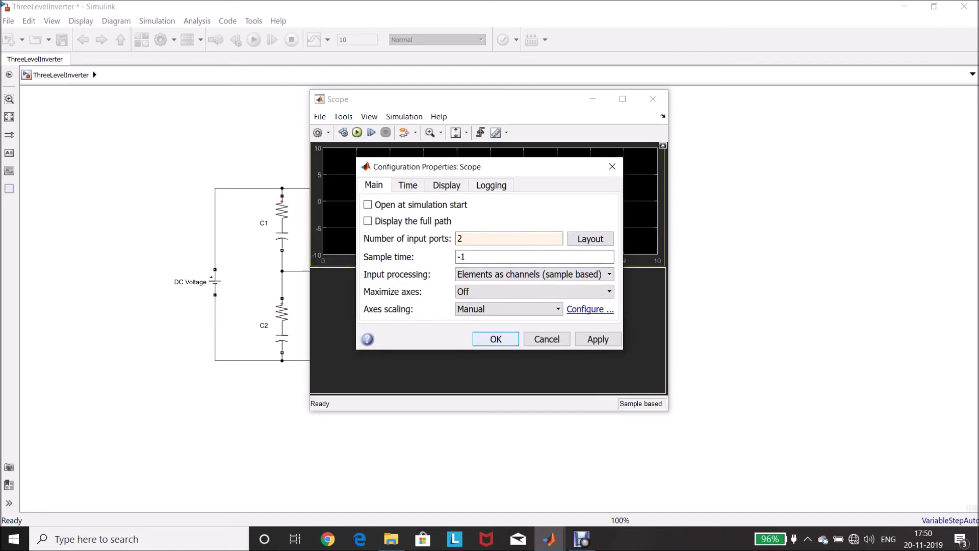
pyautogui.click(495, 339)
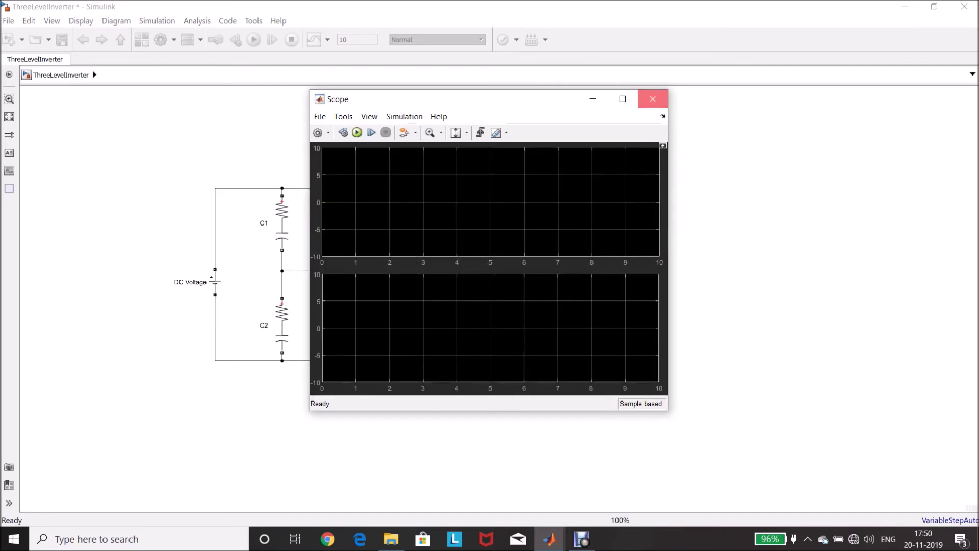
pyautogui.click(652, 99)
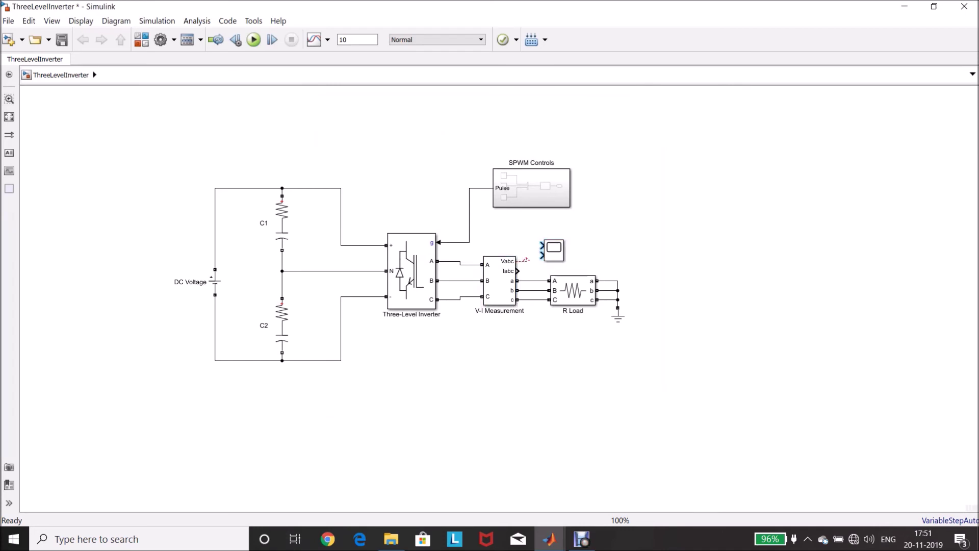
# Wire the V-I Measurement's Vabc and Iabc outputs to the Scope's two inputs
pyautogui.moveTo(518, 261); pyautogui.dragTo(538, 263)
pyautogui.click(523, 263)
pyautogui.click(641, 249)
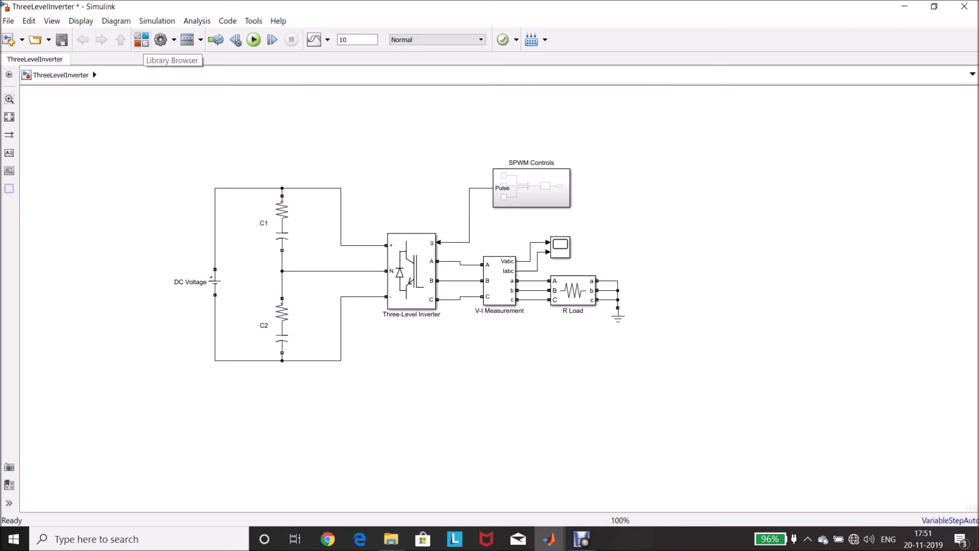
# Add a powergui block from the Specialized Power Systems Fundamental Blocks library above the DC Voltage source
pyautogui.click(549, 540)
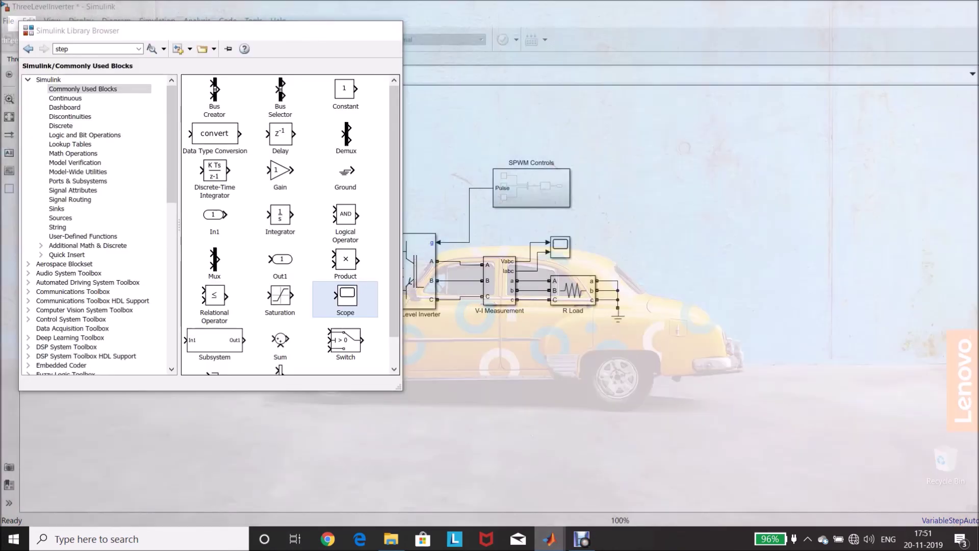
pyautogui.click(688, 482)
pyautogui.moveTo(171, 144); pyautogui.dragTo(172, 257)
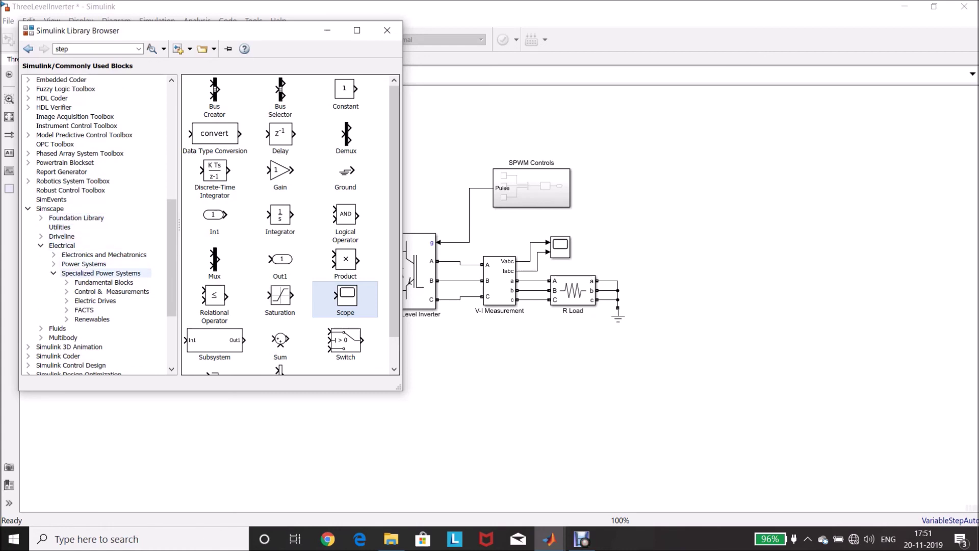
pyautogui.click(103, 282)
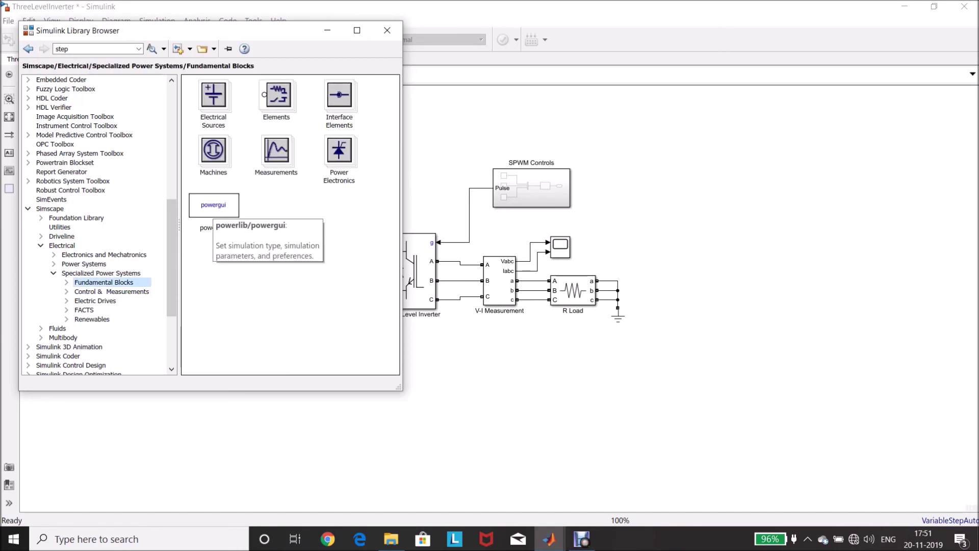
pyautogui.moveTo(214, 205); pyautogui.dragTo(115, 163)
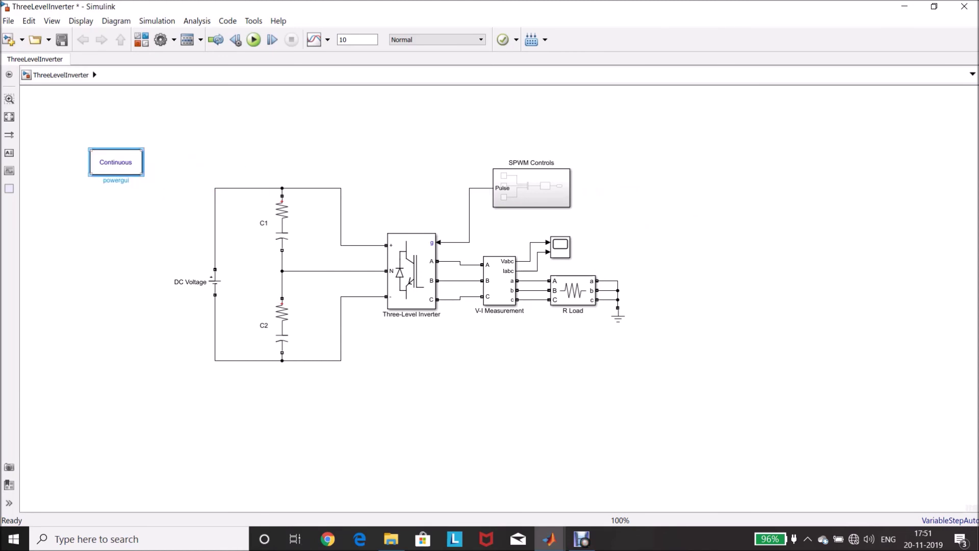
pyautogui.press('Escape')
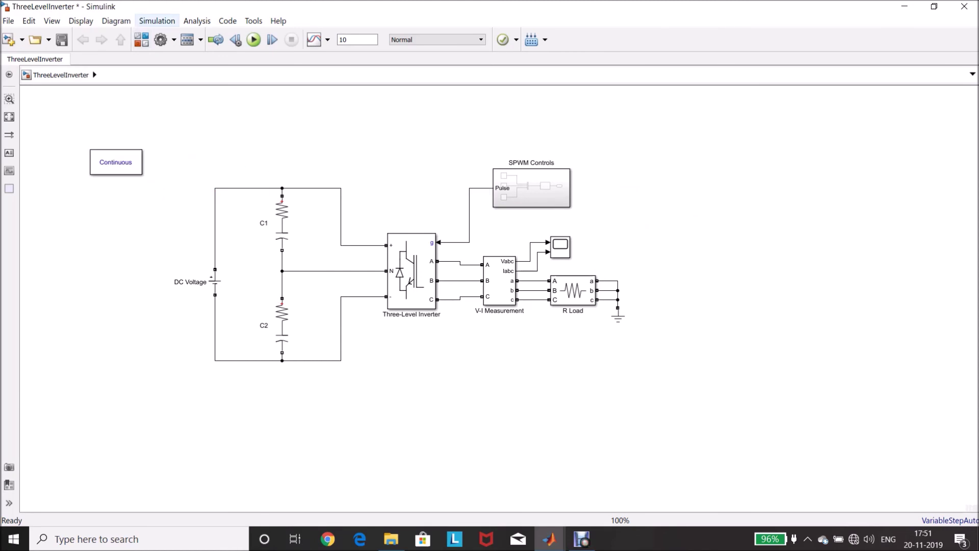
# Set the model's solver to ode45 (Dormand-Prince), keeping the variable-step type, and apply the configuration
pyautogui.click(157, 20)
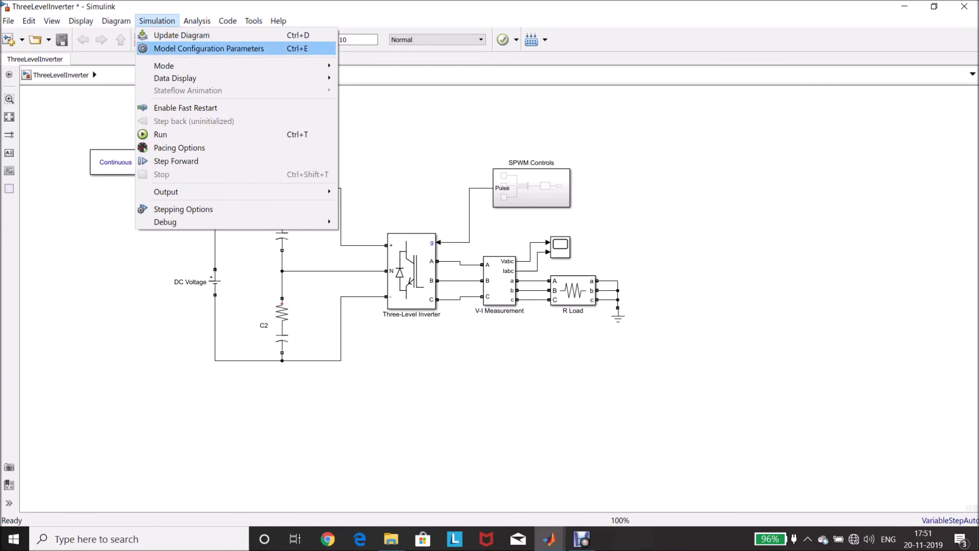
pyautogui.click(209, 48)
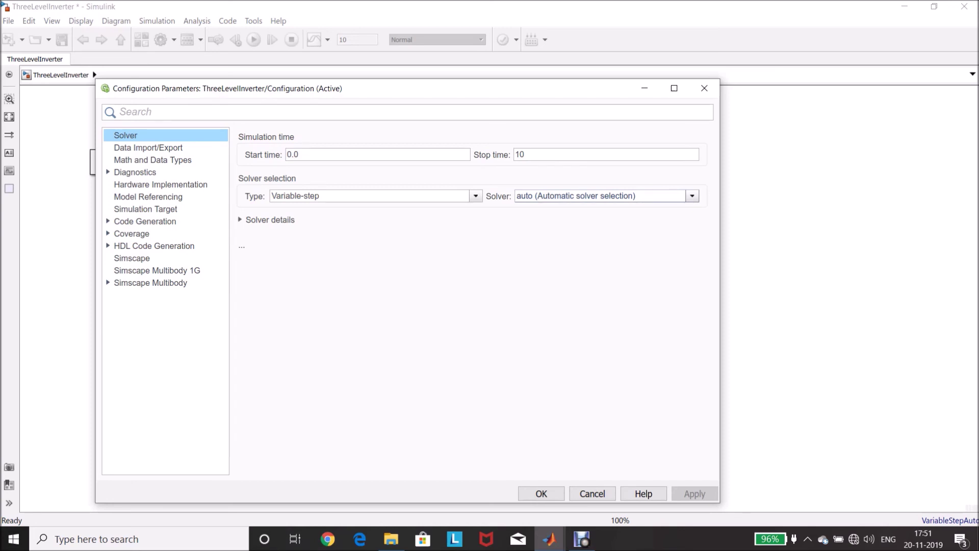
pyautogui.click(691, 196)
pyautogui.click(600, 227)
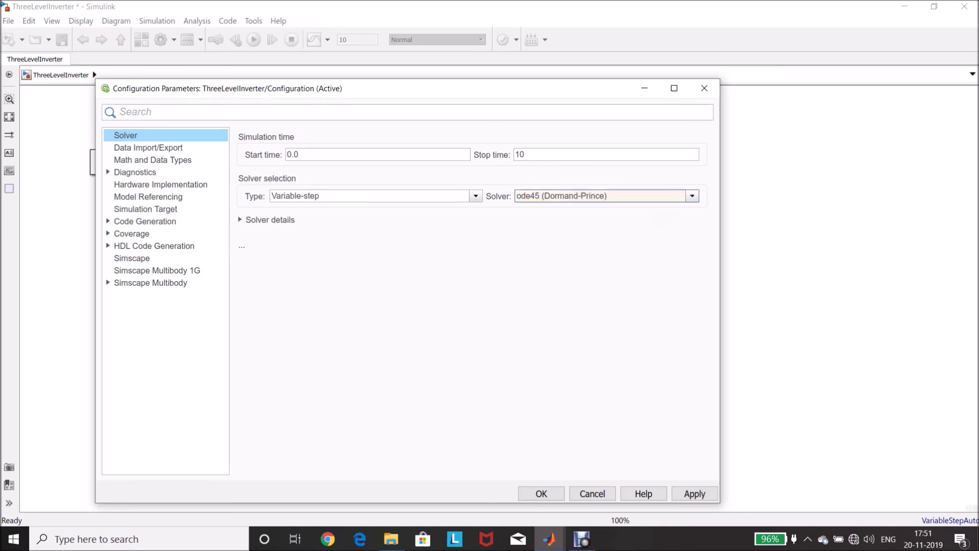
pyautogui.click(694, 493)
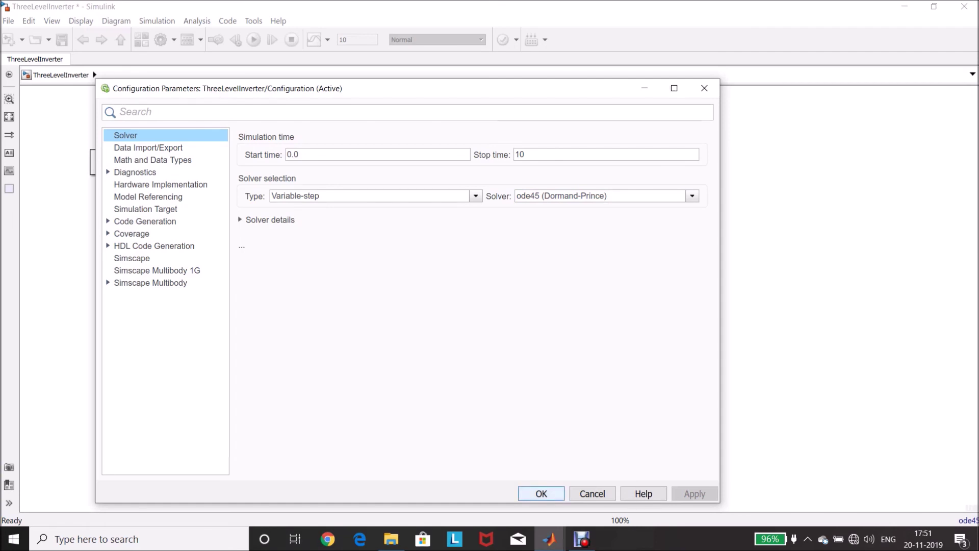
pyautogui.press('Return')
# Configure the powergui block for Discrete simulation with a sample time of 1e-6 s
pyautogui.doubleClick(115, 162)
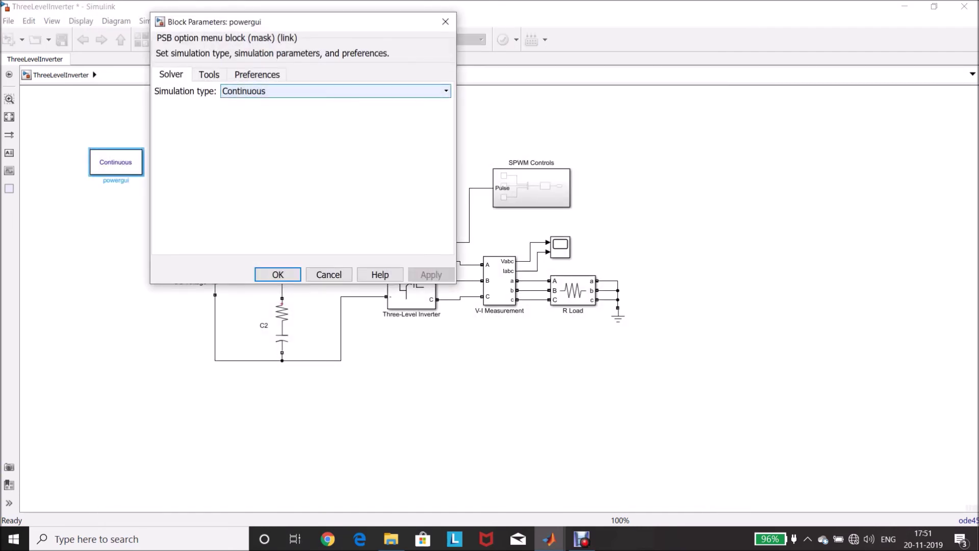
pyautogui.click(335, 91)
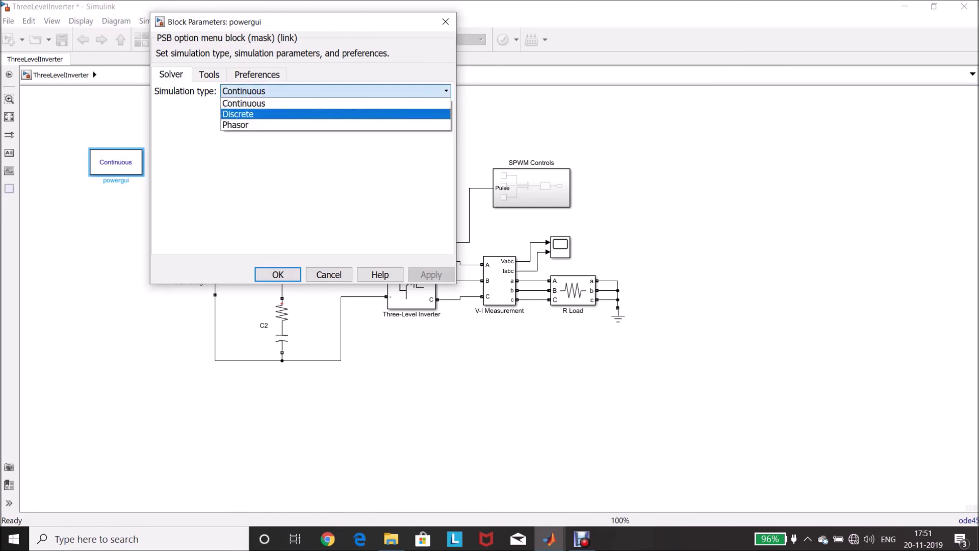
pyautogui.click(335, 113)
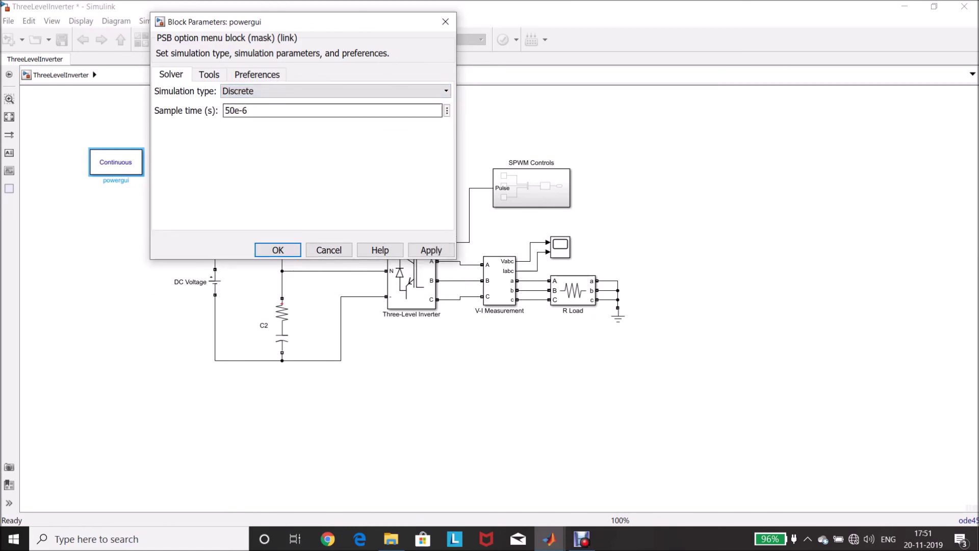
pyautogui.press('Tab')
pyautogui.press('Left')
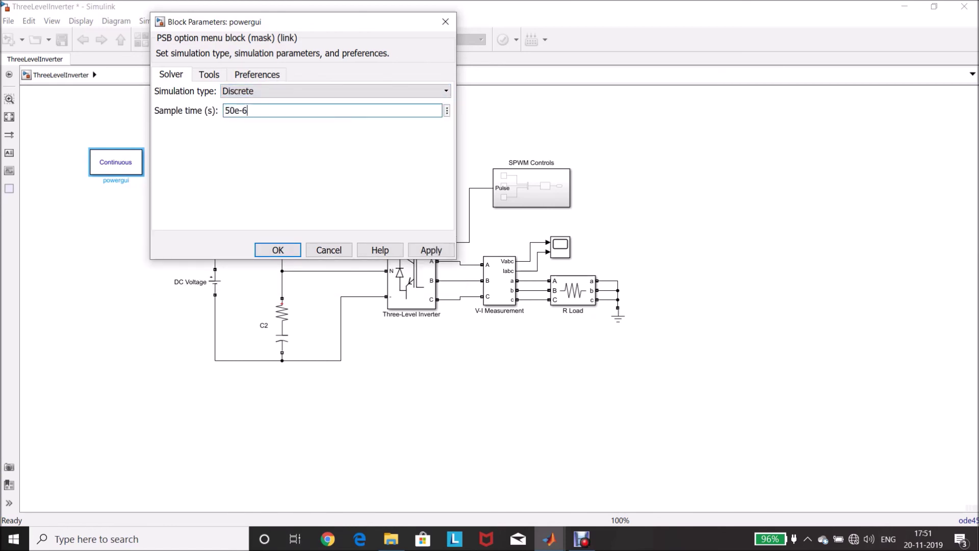
pyautogui.press('Right')
pyautogui.press('Delete')
pyautogui.press('BackSpace')
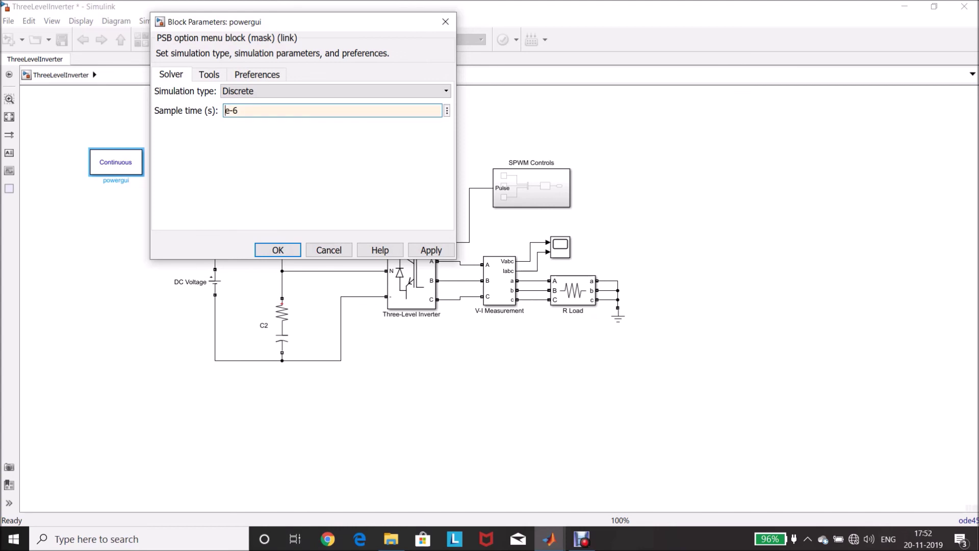
pyautogui.write('1')
pyautogui.click(433, 256)
pyautogui.press('Return')
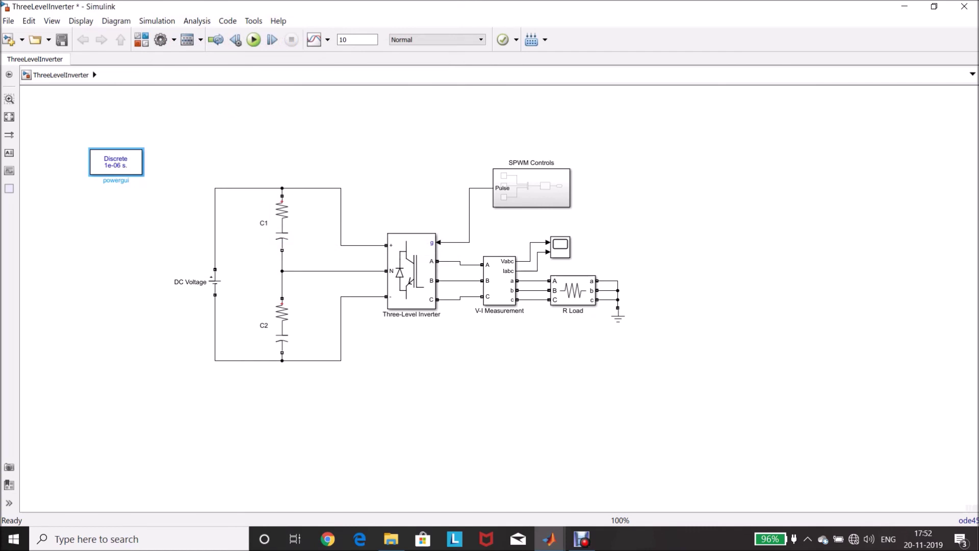
# Set the simulation stop time to 1 and run the model
pyautogui.doubleClick(345, 39)
pyautogui.write('1')
pyautogui.click(253, 40)
# View the Scope's voltage and current waveforms full screen, magnified to about the first 0.08 s
pyautogui.click(560, 247)
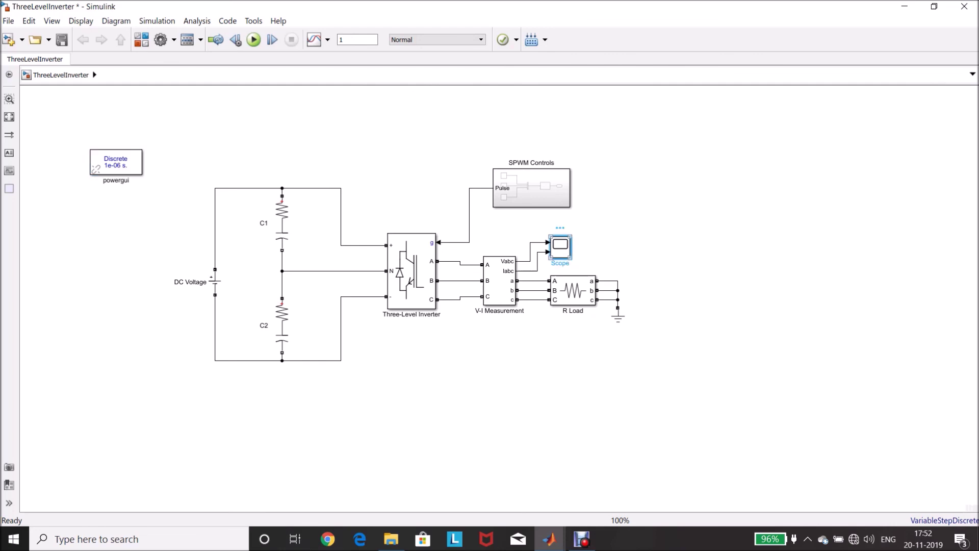
pyautogui.doubleClick(560, 246)
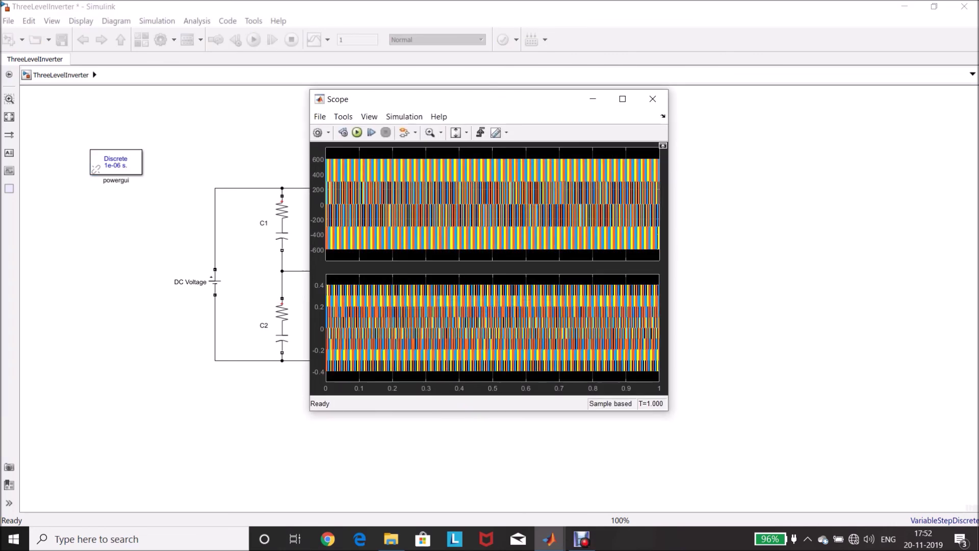
pyautogui.click(622, 98)
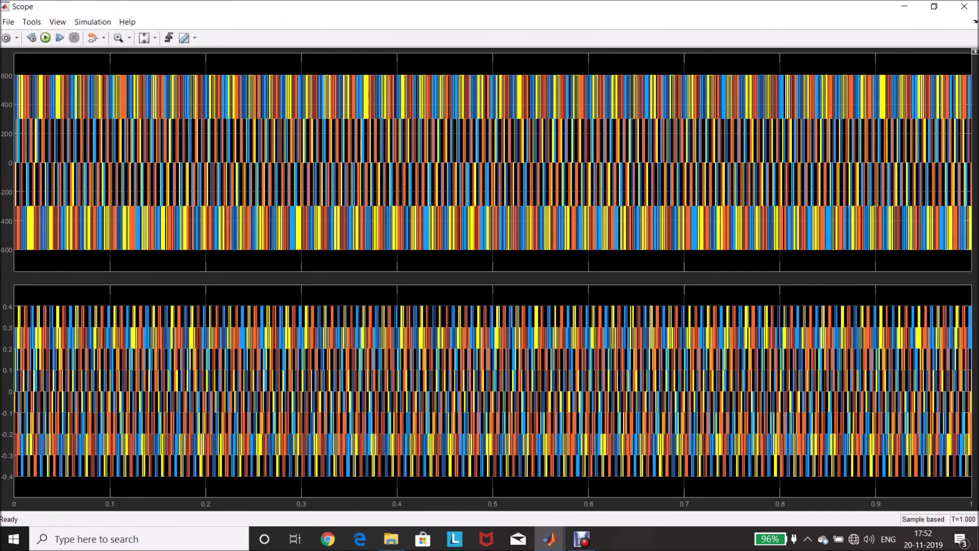
pyautogui.click(118, 38)
pyautogui.moveTo(88, 136); pyautogui.dragTo(14, 135)
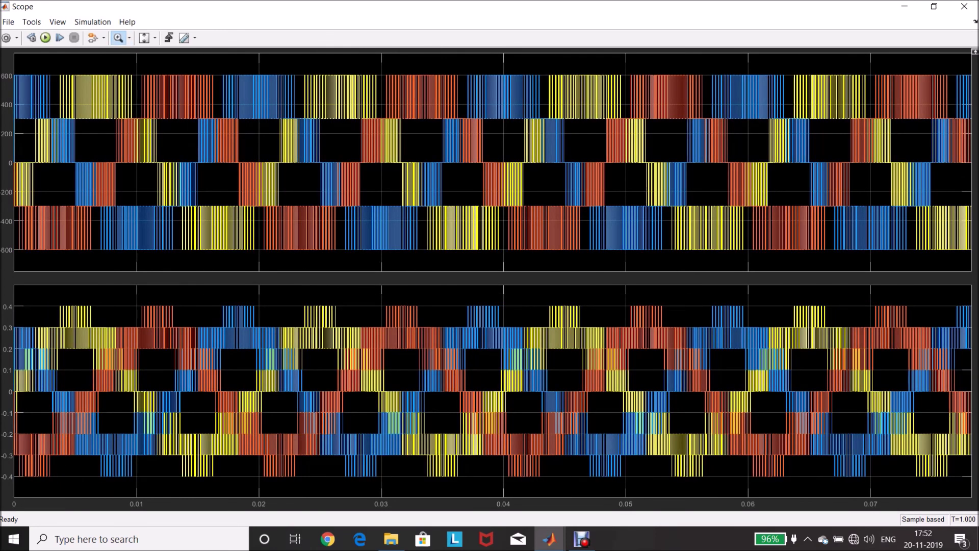